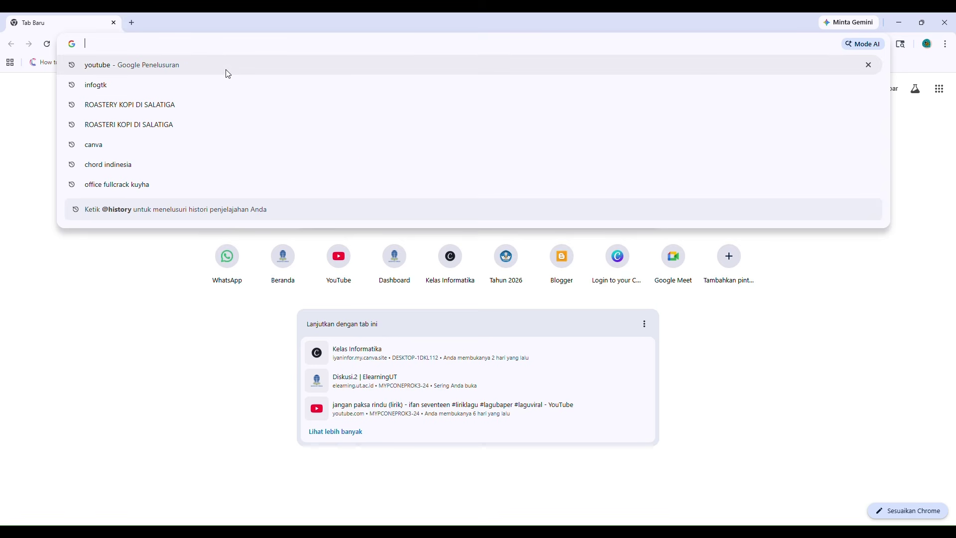
Load blogger.com from the Chrome address bar to show the For Your Page posts list.
{"action": "type", "text": "B"}
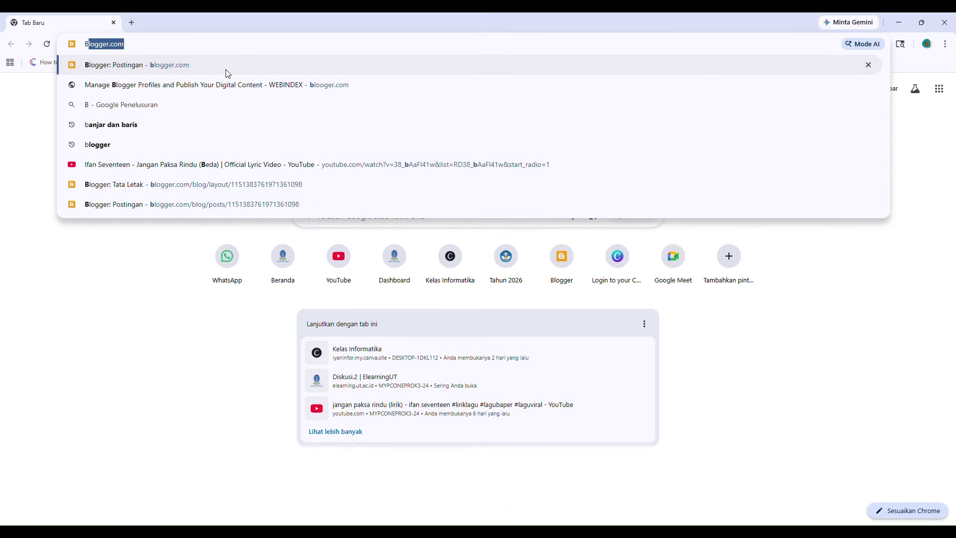
{"action": "left_click", "coordinate": [228, 72]}
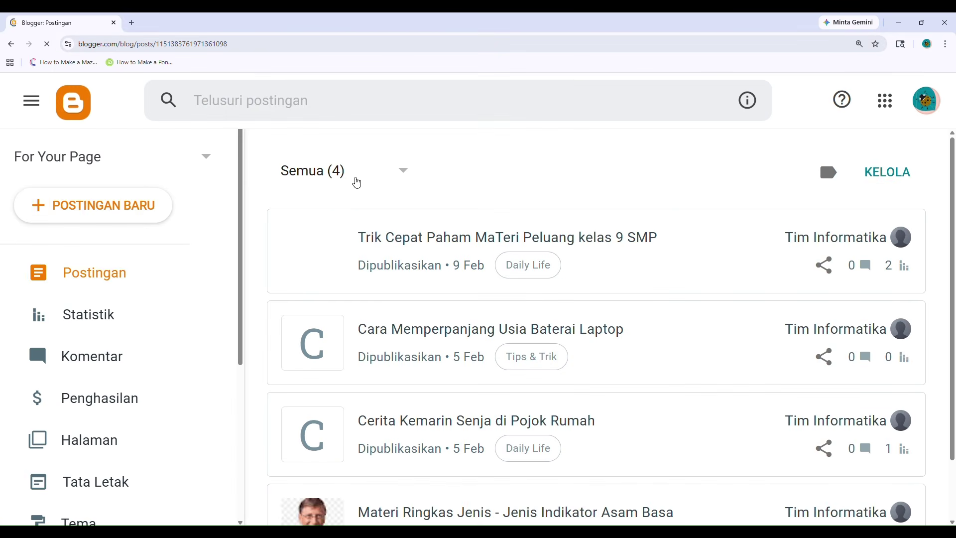
Reset the page zoom to 100% and choose 'Blog Baru...' from the blog list.
{"action": "key", "text": "ctrl+minus"}
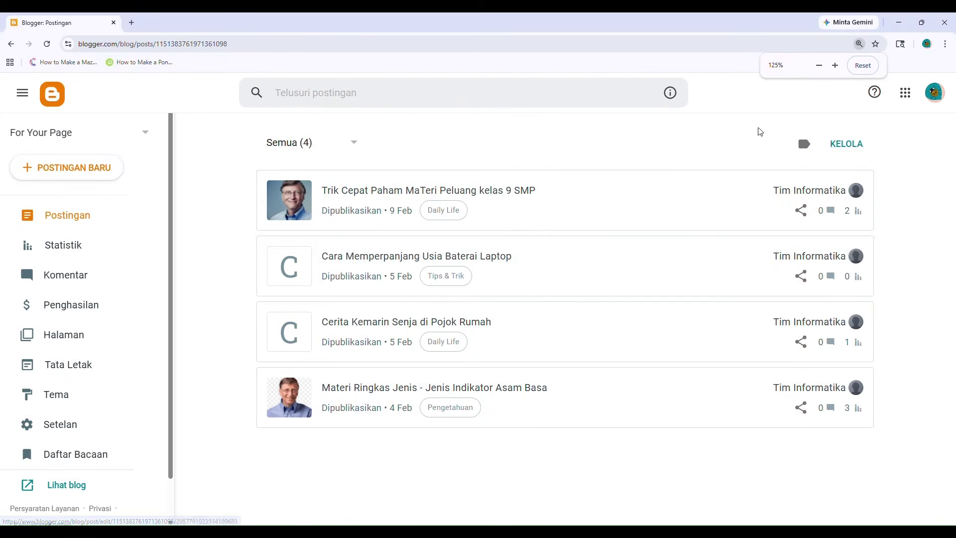
{"action": "left_click", "coordinate": [864, 68]}
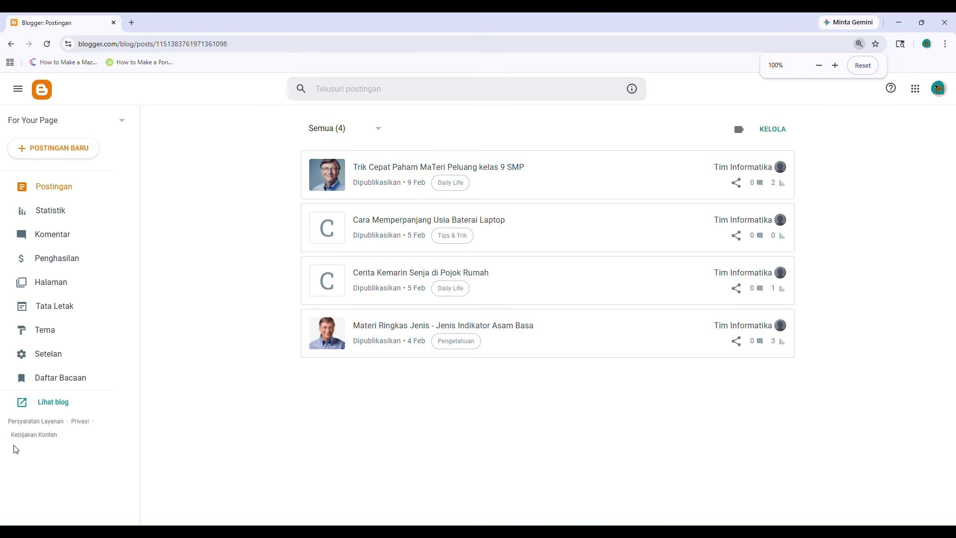
{"action": "left_click", "coordinate": [119, 121]}
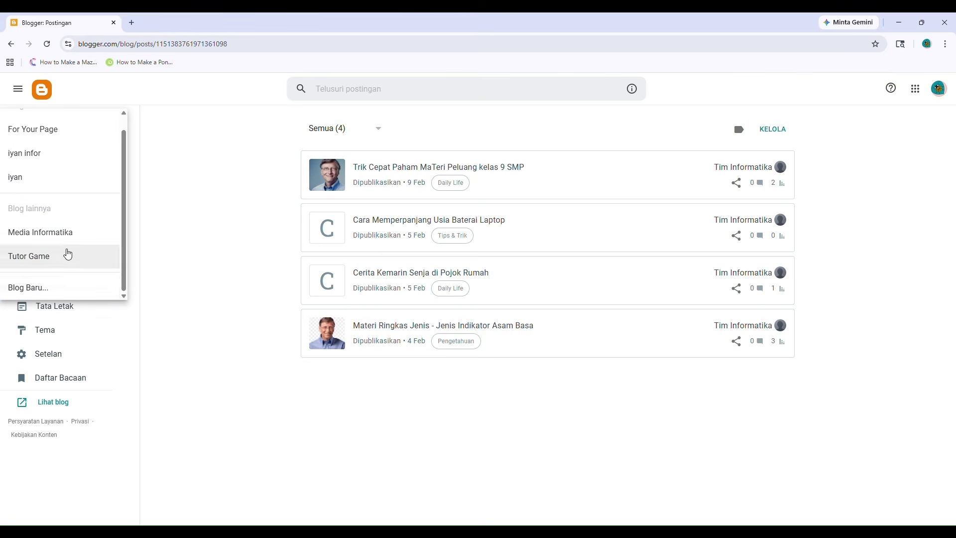
{"action": "left_click", "coordinate": [70, 298]}
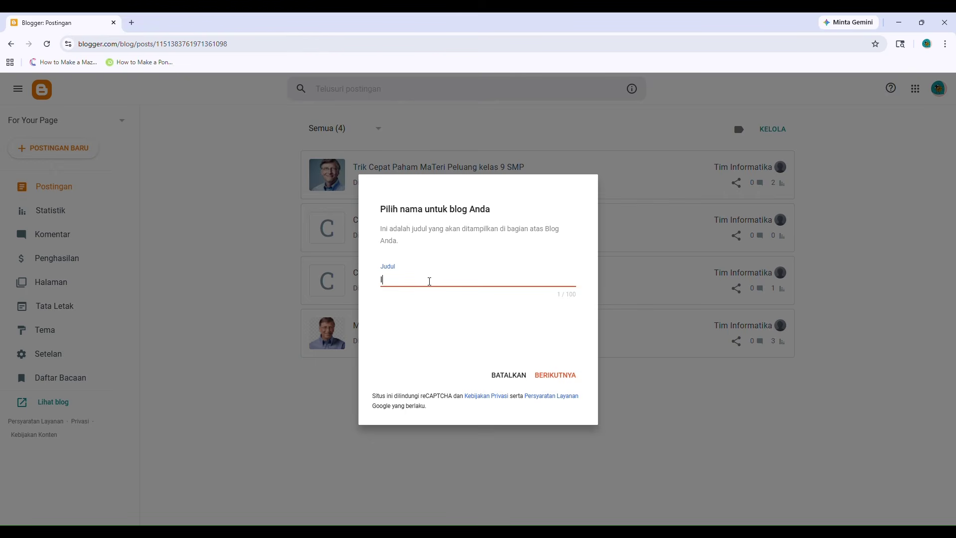
Try a first title such as 'Mata pelajaran' in the Judul field, then clear it.
{"action": "key", "text": "BackSpace"}
{"action": "type", "text": "Mate"}
{"action": "key", "text": "BackSpace"}
{"action": "key", "text": "BackSpace"}
{"action": "key", "text": "BackSpace"}
{"action": "type", "text": "Mata pe"}
{"action": "key", "text": "BackSpace"}
{"action": "key", "text": "BackSpace"}
{"action": "type", "text": "pelanajar"}
{"action": "key", "text": "BackSpace"}
{"action": "key", "text": "BackSpace"}
{"action": "key", "text": "BackSpace"}
{"action": "key", "text": "BackSpace"}
{"action": "key", "text": "BackSpace"}
{"action": "type", "text": "jaran"}
{"action": "key", "text": "ctrl+a"}
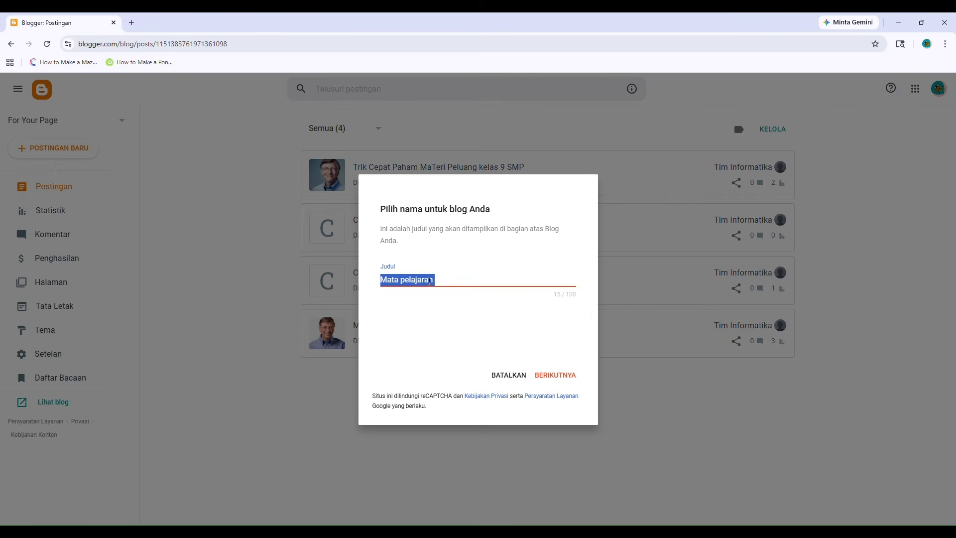
{"action": "key", "text": "BackSpace"}
Title the blog 'Informasi Materi di SMP' and continue to the Alamat field.
{"action": "type", "text": "IOT"}
{"action": "key", "text": "BackSpace"}
{"action": "key", "text": "BackSpace"}
{"action": "key", "text": "BackSpace"}
{"action": "type", "text": "IOT"}
{"action": "key", "text": "BackSpace"}
{"action": "key", "text": "BackSpace"}
{"action": "type", "text": "nfp"}
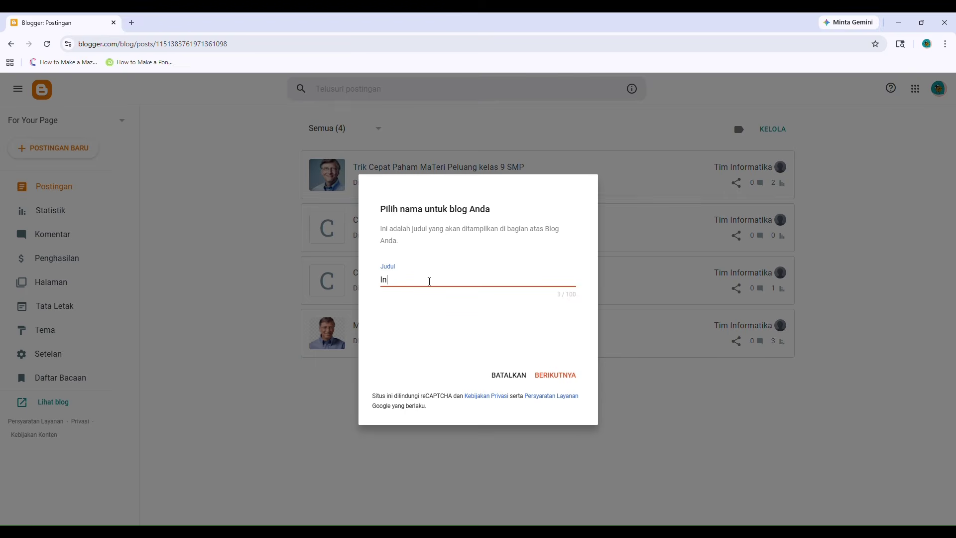
{"action": "type", "text": "rmasi seput"}
{"action": "key", "text": "BackSpace"}
{"action": "key", "text": "BackSpace"}
{"action": "key", "text": "BackSpace"}
{"action": "key", "text": "BackSpace"}
{"action": "key", "text": "BackSpace"}
{"action": "type", "text": "Mter"}
{"action": "key", "text": "BackSpace"}
{"action": "key", "text": "BackSpace"}
{"action": "key", "text": "BackSpace"}
{"action": "type", "text": "aterri"}
{"action": "key", "text": "BackSpace"}
{"action": "key", "text": "BackSpace"}
{"action": "type", "text": "D"}
{"action": "key", "text": "BackSpace"}
{"action": "type", "text": "di SMP"}
{"action": "left_click", "coordinate": [539, 376]}
{"action": "left_click", "coordinate": [448, 283]}
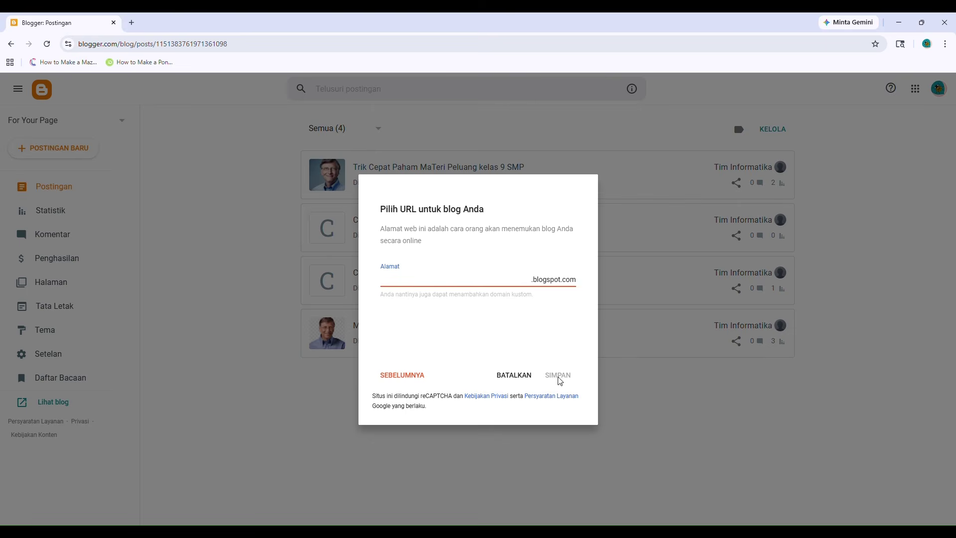
Set the blog address to mediainformasismp.blogspot.com and save to create the blog.
{"action": "type", "text": "lagi"}
{"action": "key", "text": "BackSpace"}
{"action": "key", "text": "BackSpace"}
{"action": "key", "text": "BackSpace"}
{"action": "key", "text": "BackSpace"}
{"action": "key", "text": "BackSpace"}
{"action": "type", "text": "mediaind="}
{"action": "key", "text": "BackSpace"}
{"action": "key", "text": "BackSpace"}
{"action": "type", "text": "nformasismp"}
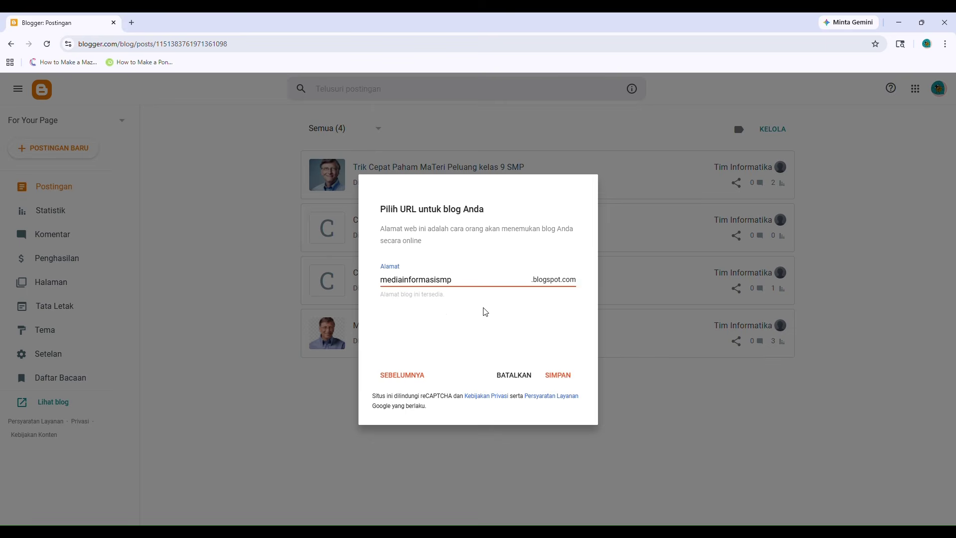
{"action": "left_click", "coordinate": [558, 373]}
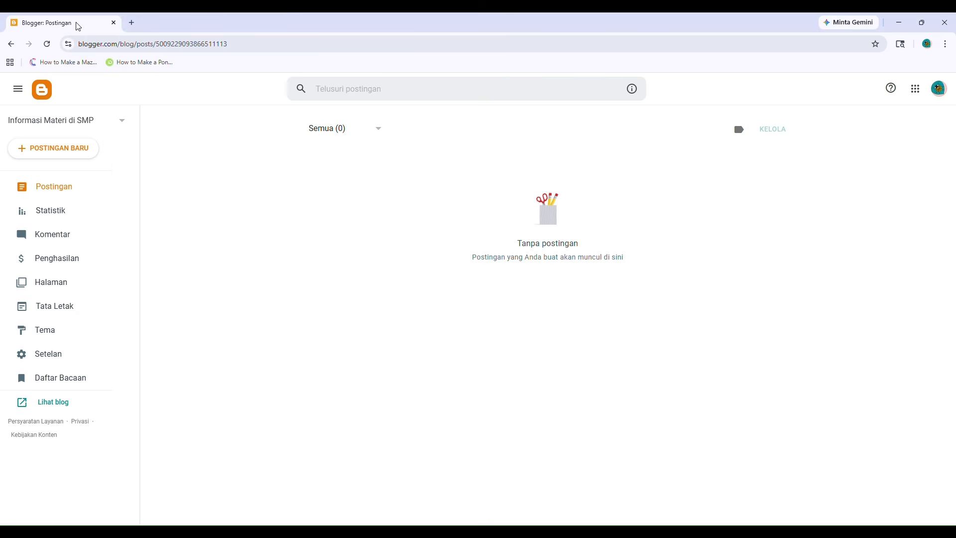
Open the new blog's public page with Lihat blog.
{"action": "left_click", "coordinate": [66, 407]}
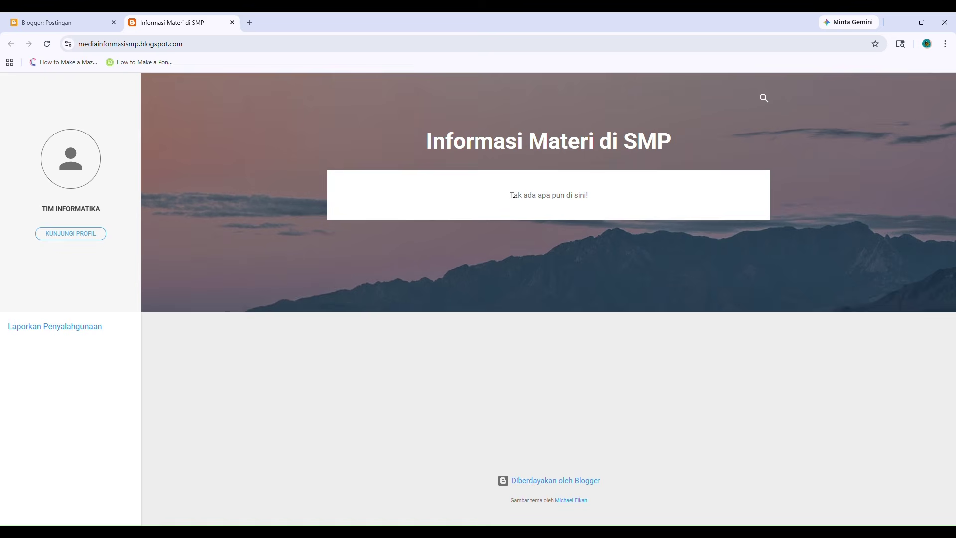
Close the public blog tab and dismiss the blog list without switching blogs.
{"action": "left_click_drag", "start_coordinate": [507, 195], "coordinate": [597, 205]}
{"action": "left_click", "coordinate": [602, 202]}
{"action": "left_click", "coordinate": [232, 23]}
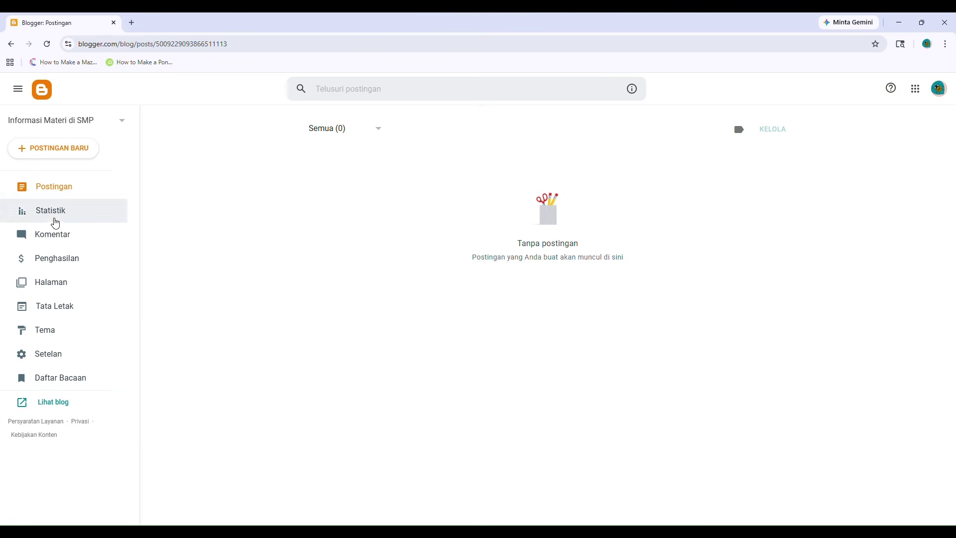
{"action": "left_click", "coordinate": [108, 122]}
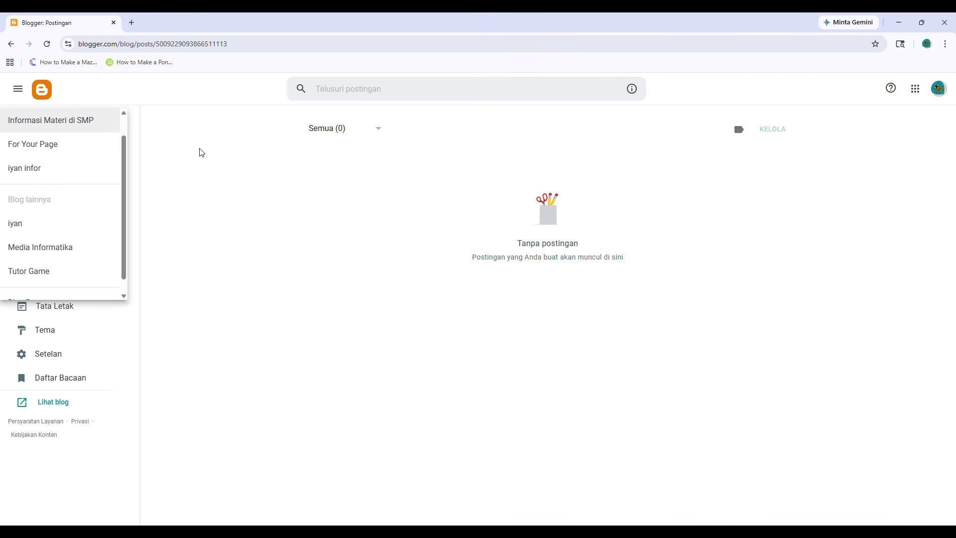
{"action": "left_click", "coordinate": [176, 138]}
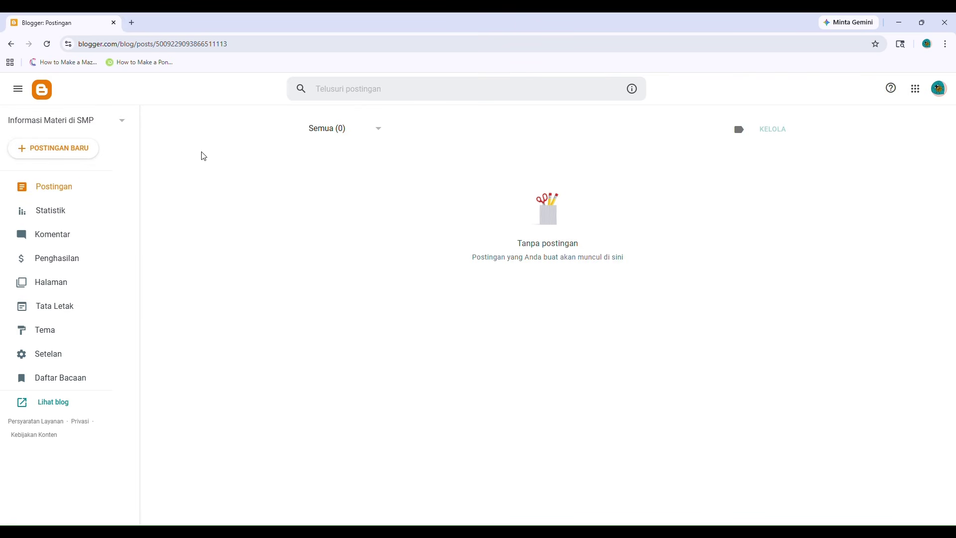
Start a new post and inspect its title, body and Label panel without adding anything.
{"action": "left_click", "coordinate": [74, 156]}
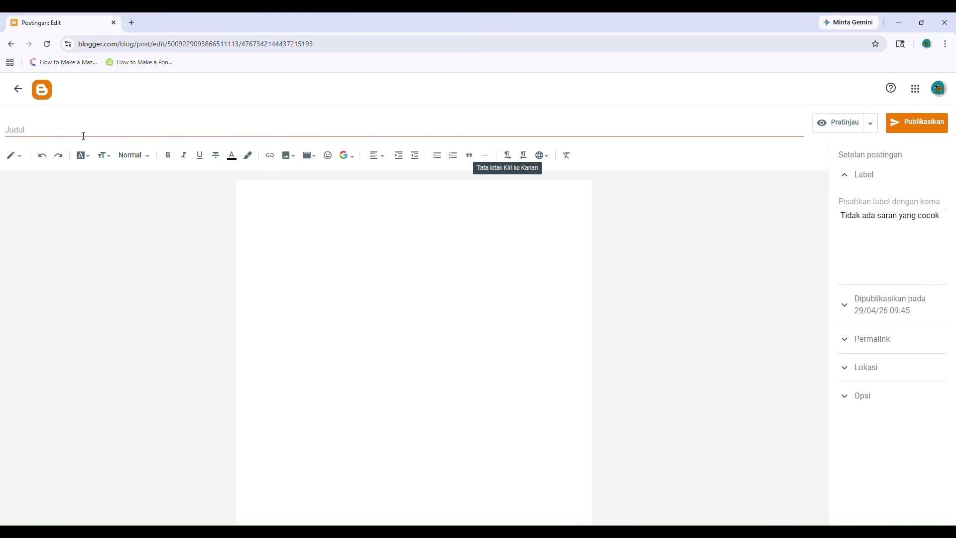
{"action": "left_click", "coordinate": [24, 127]}
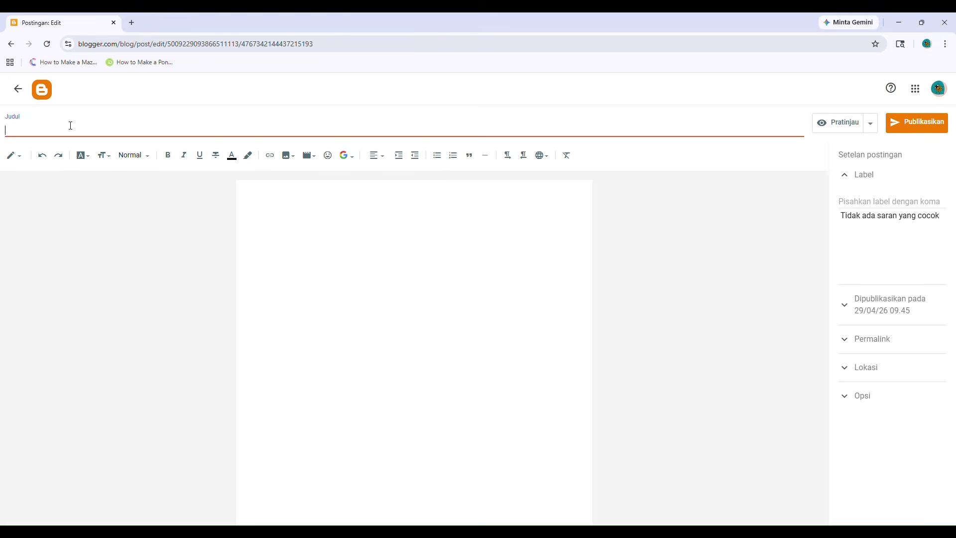
{"action": "left_click", "coordinate": [309, 268]}
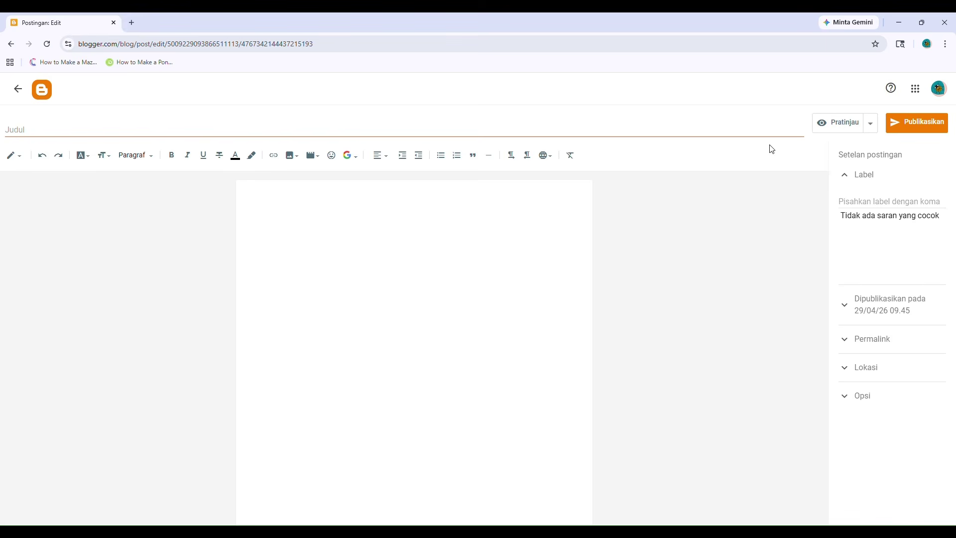
{"action": "left_click", "coordinate": [863, 180]}
{"action": "left_click", "coordinate": [863, 180]}
{"action": "left_click", "coordinate": [667, 341]}
Expand the Permalink, Lokasi and Opsi panels, then return to the posts list.
{"action": "left_click", "coordinate": [849, 347]}
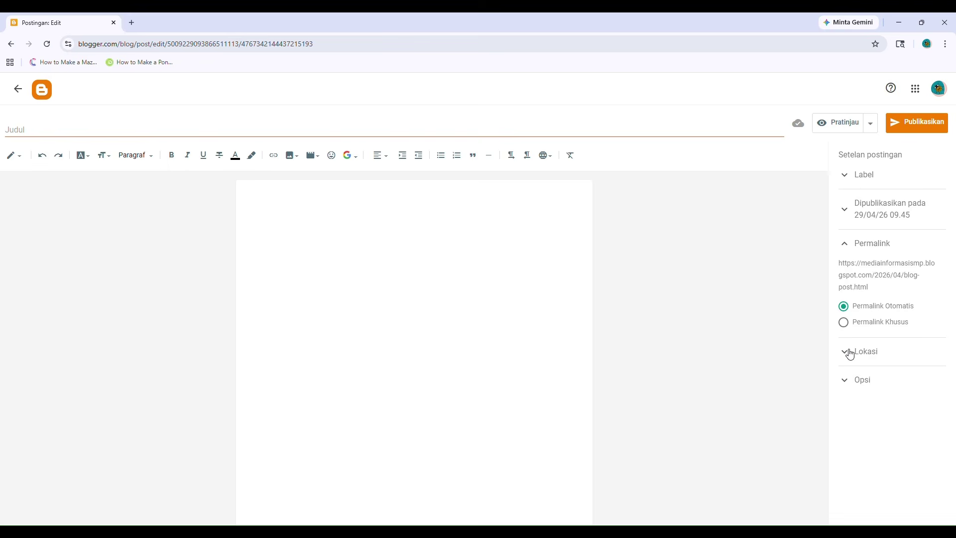
{"action": "left_click", "coordinate": [849, 354]}
{"action": "left_click", "coordinate": [847, 472]}
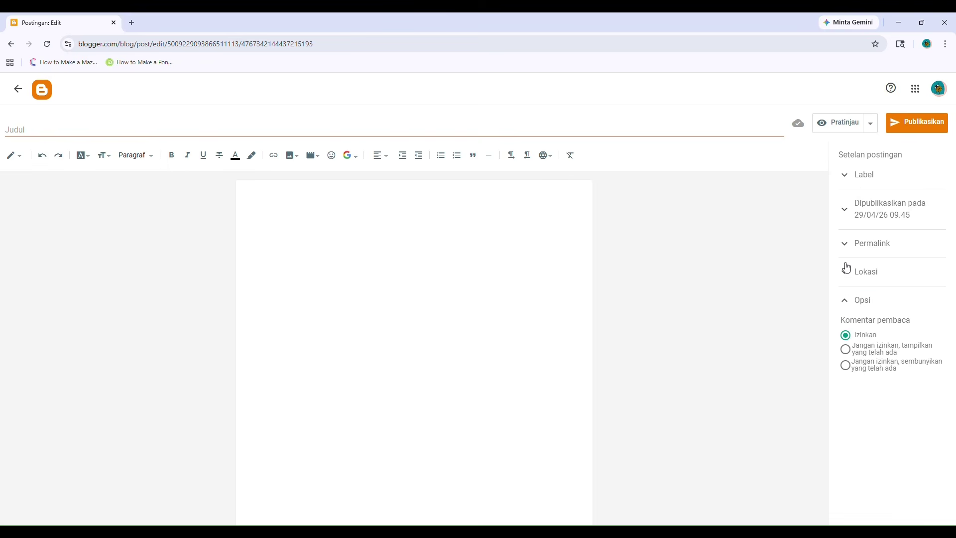
{"action": "left_click", "coordinate": [846, 244]}
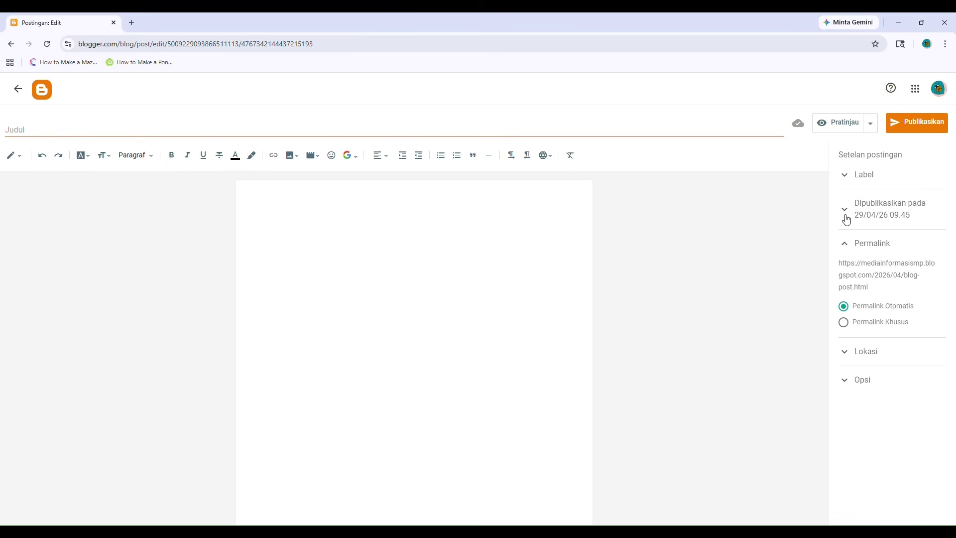
{"action": "left_click", "coordinate": [18, 90]}
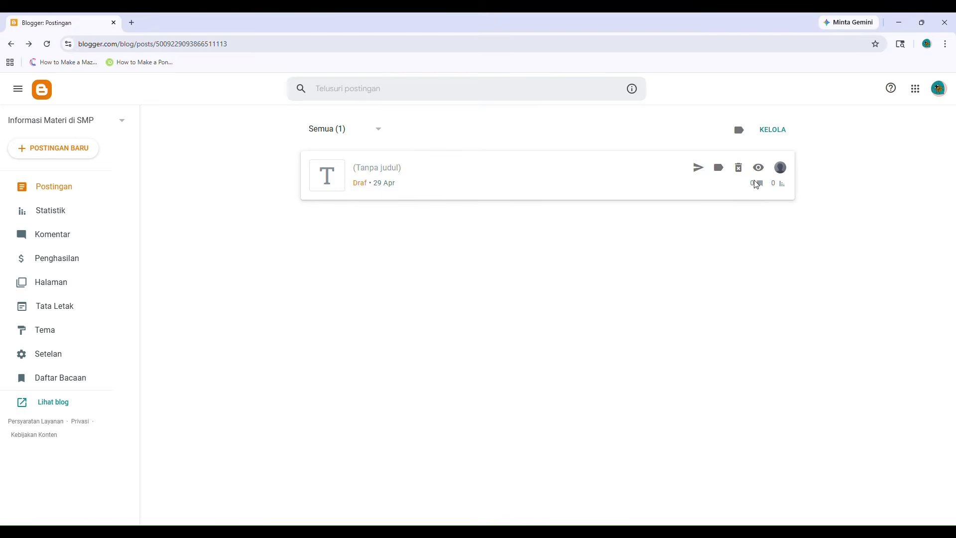
Delete the untitled draft post and open the Statistik page.
{"action": "left_click", "coordinate": [738, 168]}
{"action": "left_click", "coordinate": [545, 332]}
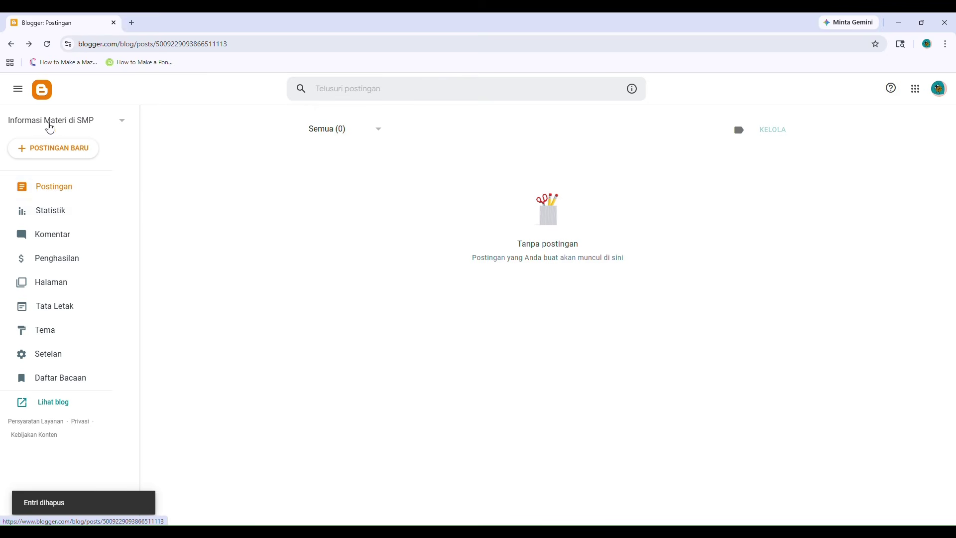
{"action": "left_click", "coordinate": [83, 213]}
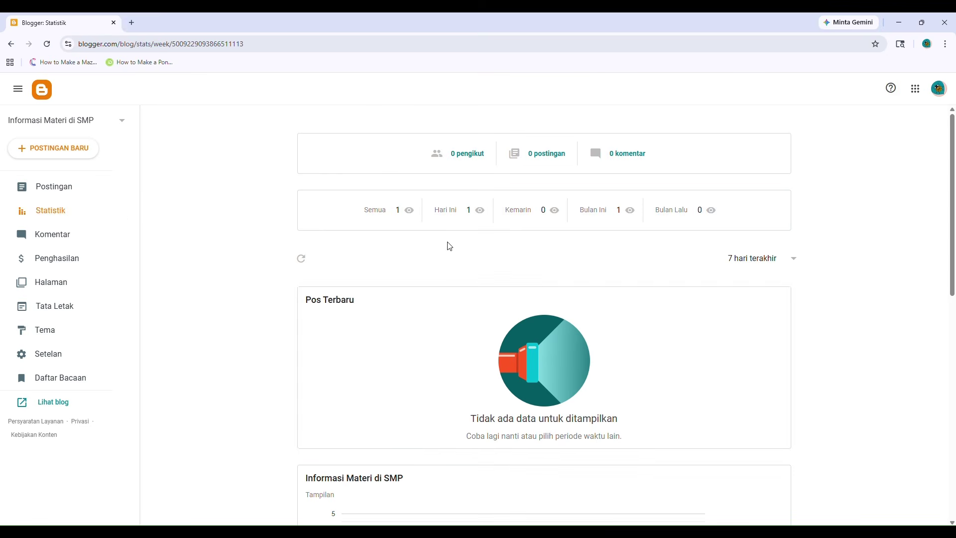
Browse Komentar, Penghasilan, Halaman and Postingan, ending on the Tata Letak gadget layout.
{"action": "left_click", "coordinate": [52, 238]}
{"action": "left_click", "coordinate": [64, 258]}
{"action": "left_click", "coordinate": [68, 285]}
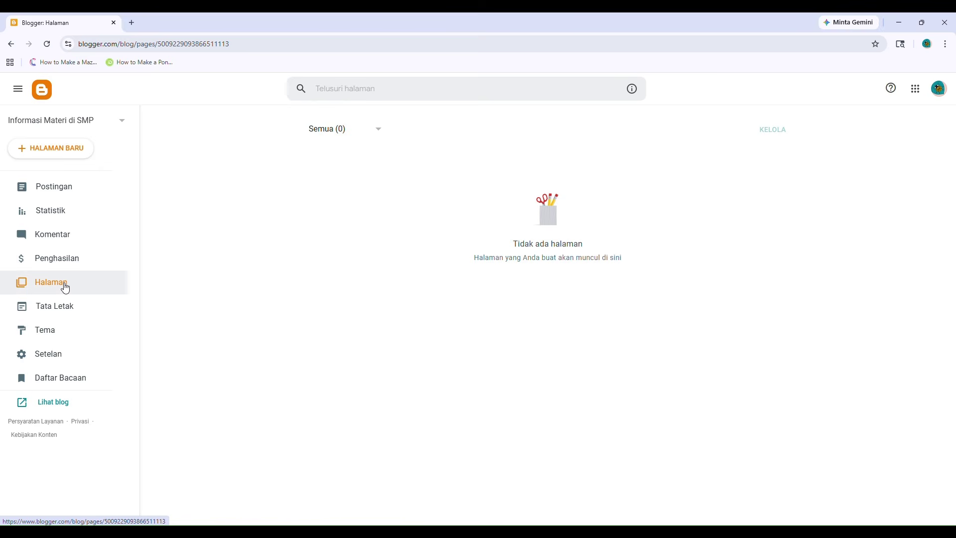
{"action": "left_click", "coordinate": [47, 189]}
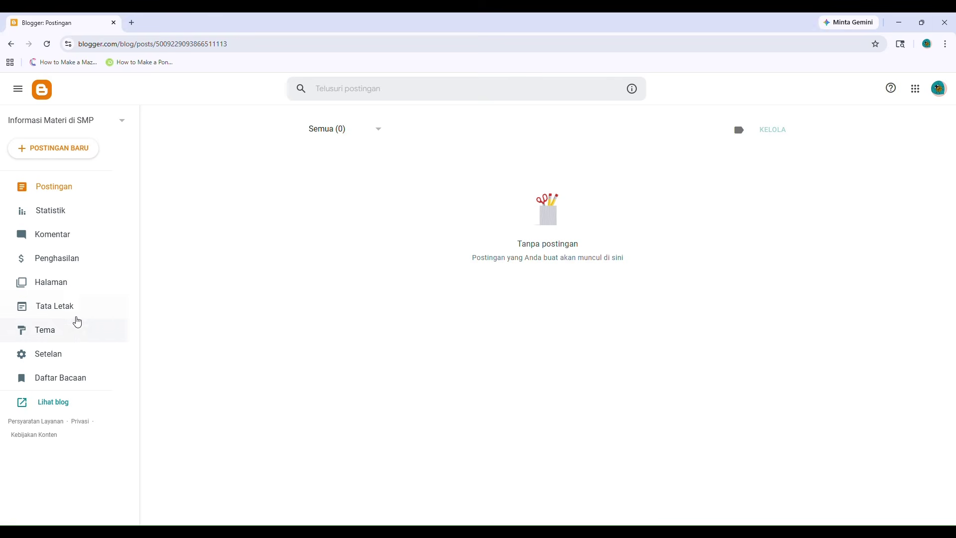
{"action": "left_click", "coordinate": [76, 285]}
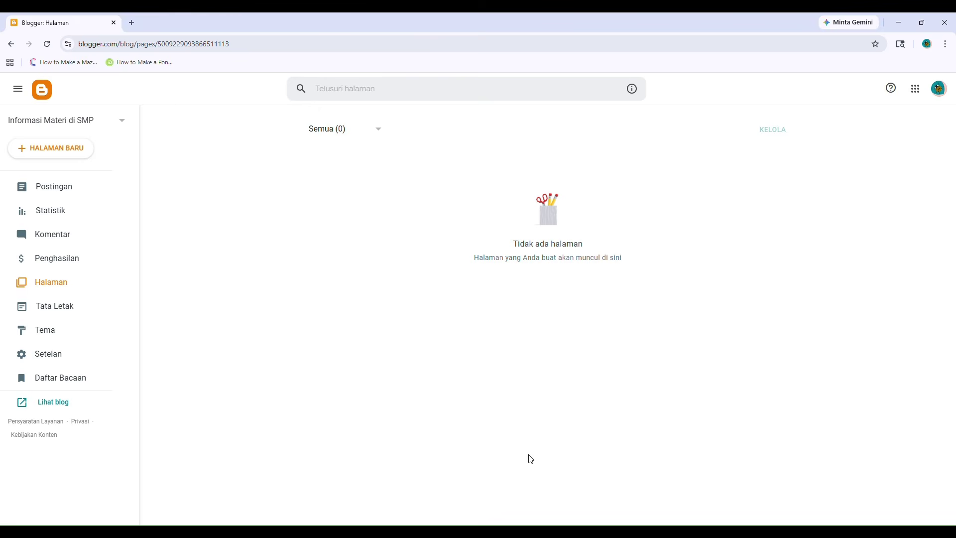
{"action": "left_click", "coordinate": [26, 302]}
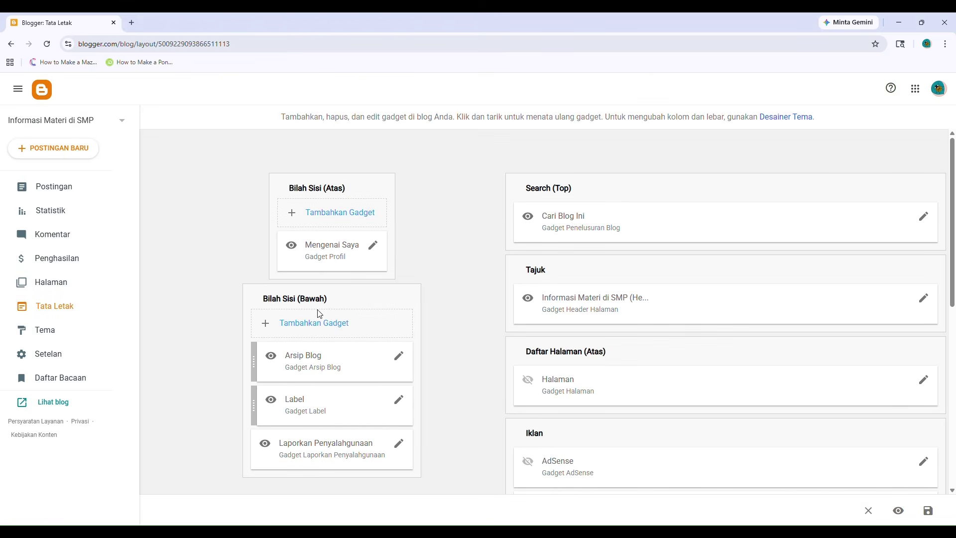
Look through the Tema gallery, Setelan and Daftar Bacaan pages.
{"action": "scroll", "coordinate": [569, 320], "scroll_direction": "down", "scroll_amount": 3}
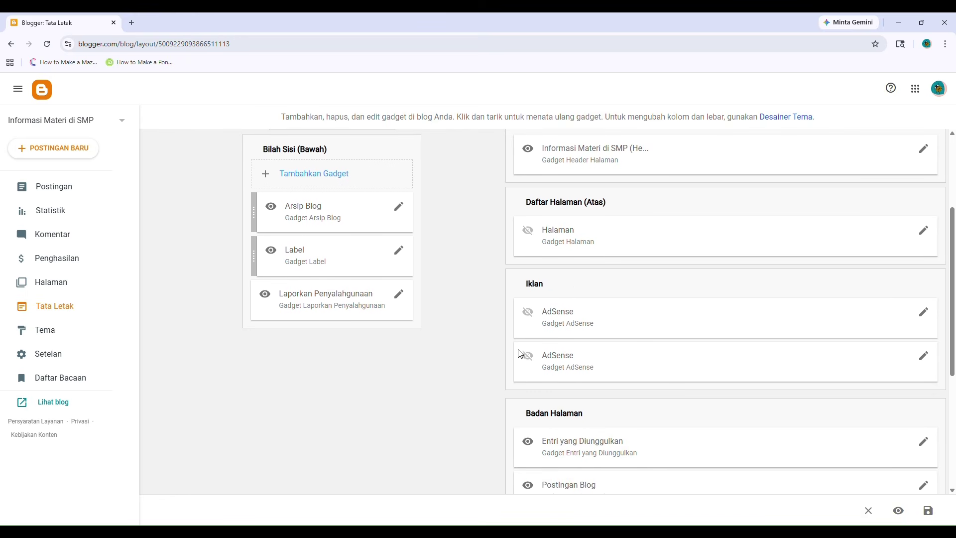
{"action": "scroll", "coordinate": [522, 380], "scroll_direction": "up", "scroll_amount": 2}
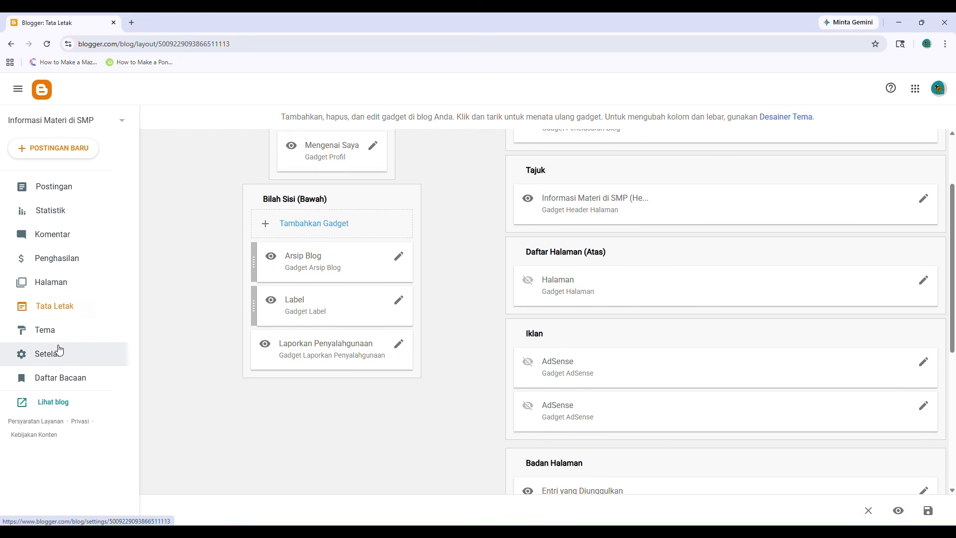
{"action": "left_click", "coordinate": [67, 330]}
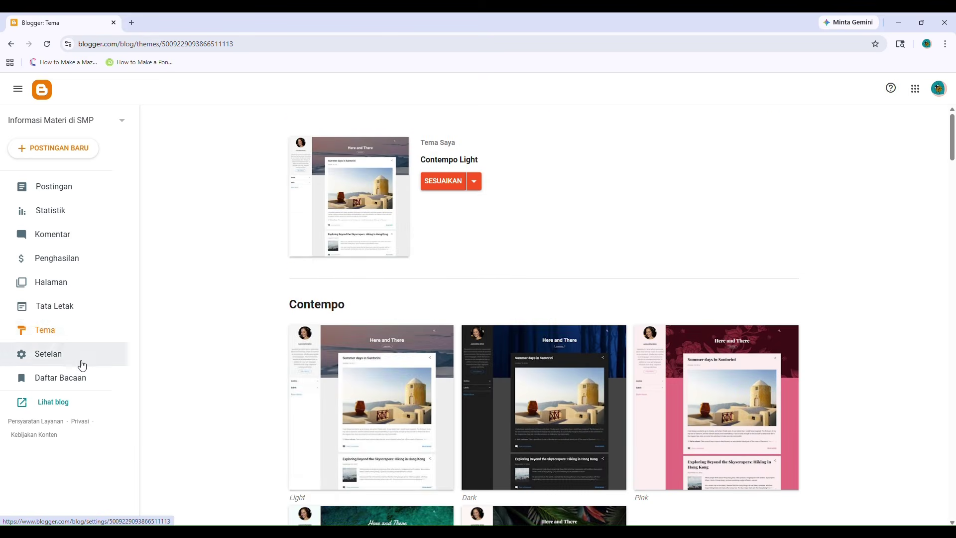
{"action": "left_click", "coordinate": [81, 362]}
{"action": "left_click", "coordinate": [83, 383]}
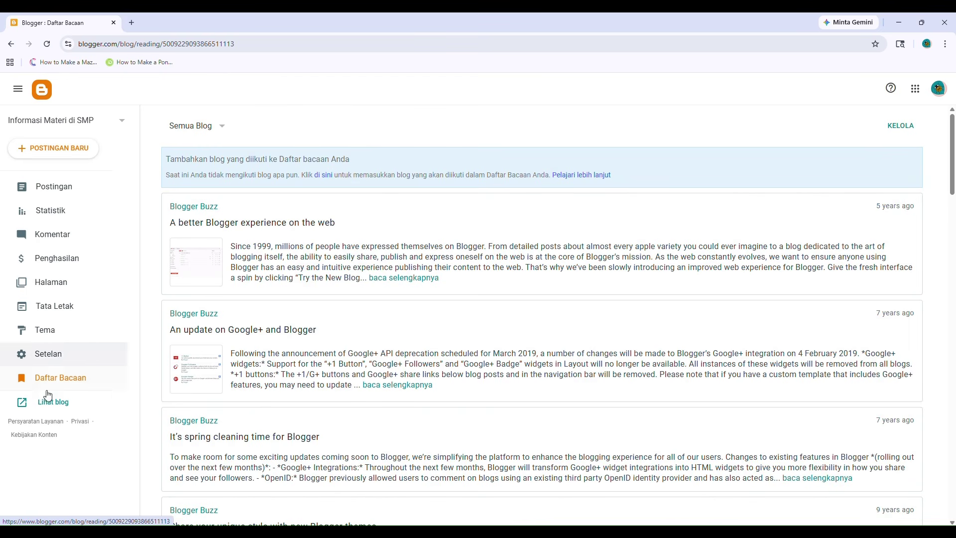
{"action": "left_click", "coordinate": [63, 331]}
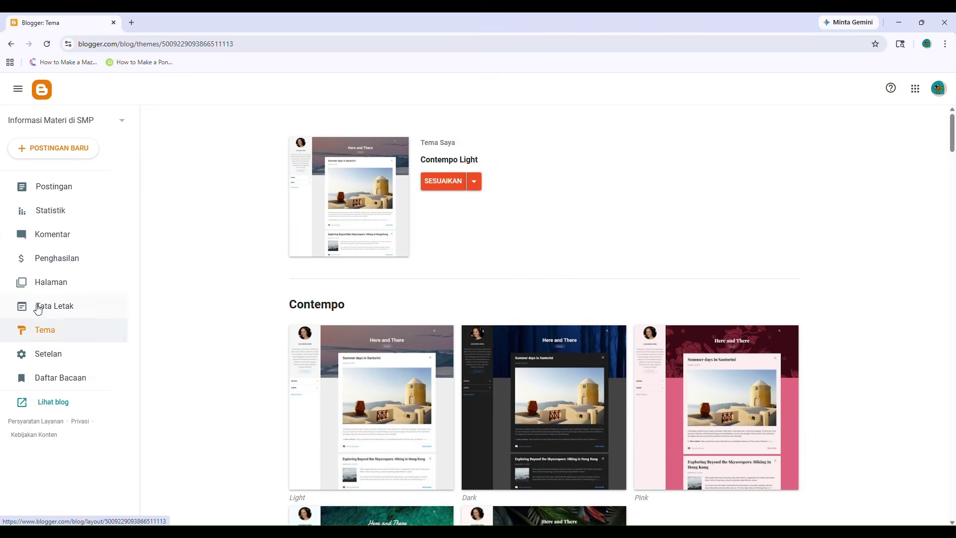
View the live blog from the Postingan list, then close its tab.
{"action": "left_click", "coordinate": [57, 194]}
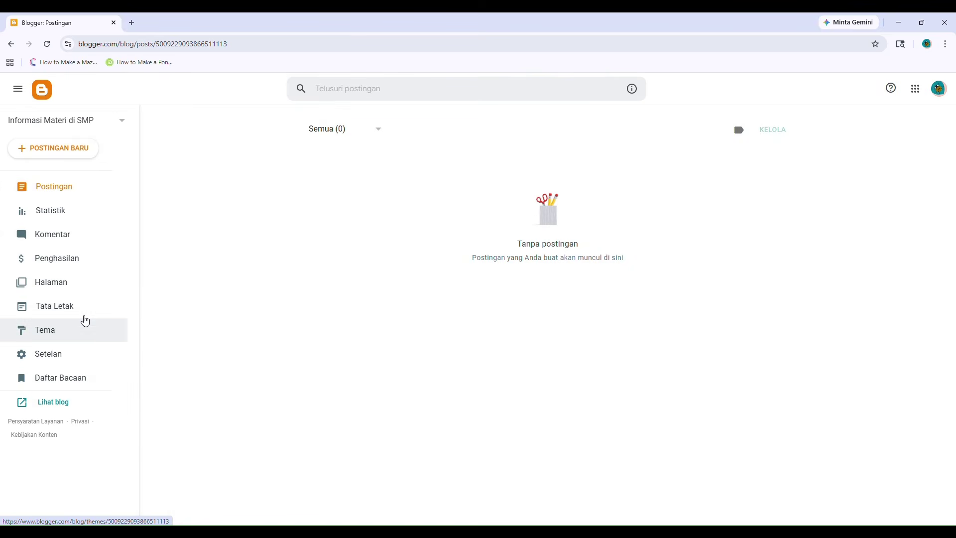
{"action": "left_click", "coordinate": [68, 407]}
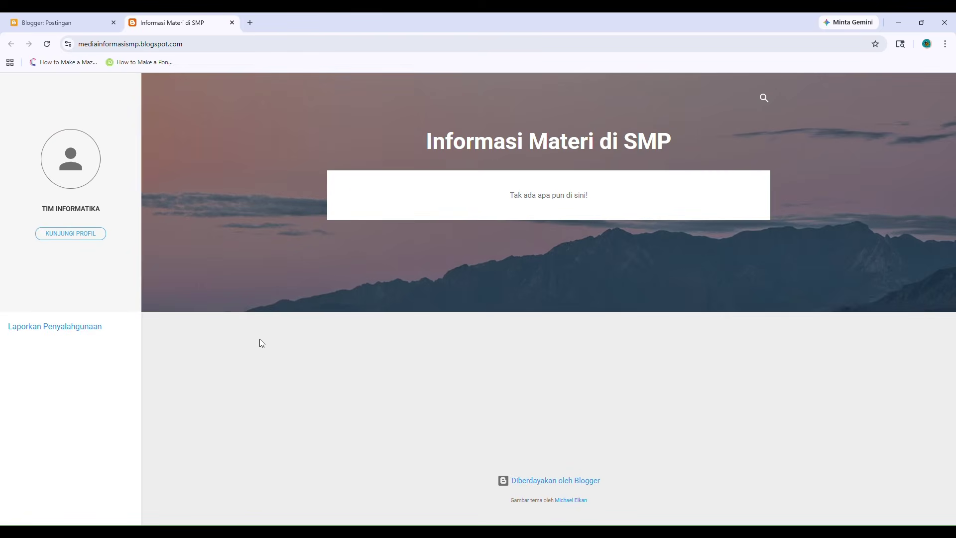
{"action": "left_click", "coordinate": [232, 22]}
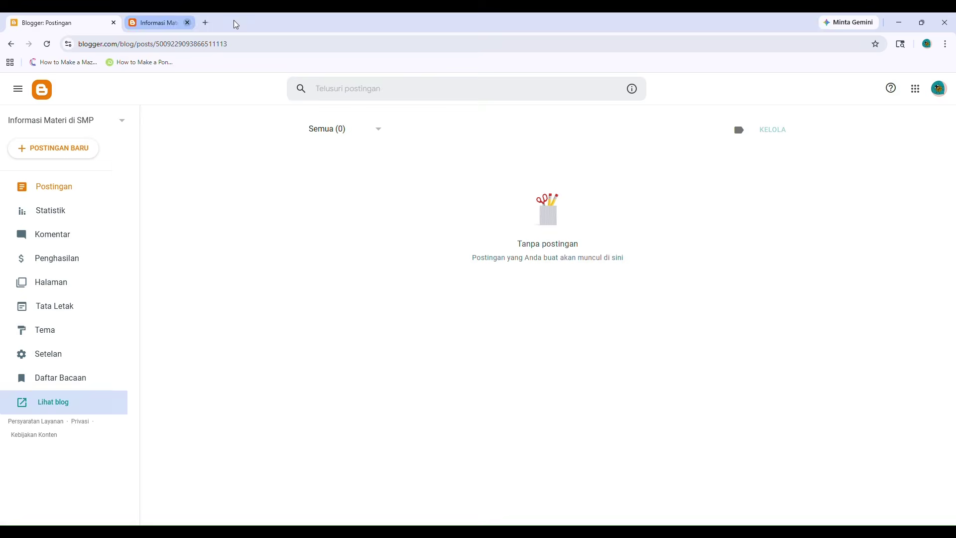
Scroll the Tema gallery to the Simple collection and open the Simply Simple preview.
{"action": "left_click", "coordinate": [46, 329]}
{"action": "scroll", "coordinate": [491, 217], "scroll_direction": "down", "scroll_amount": 20}
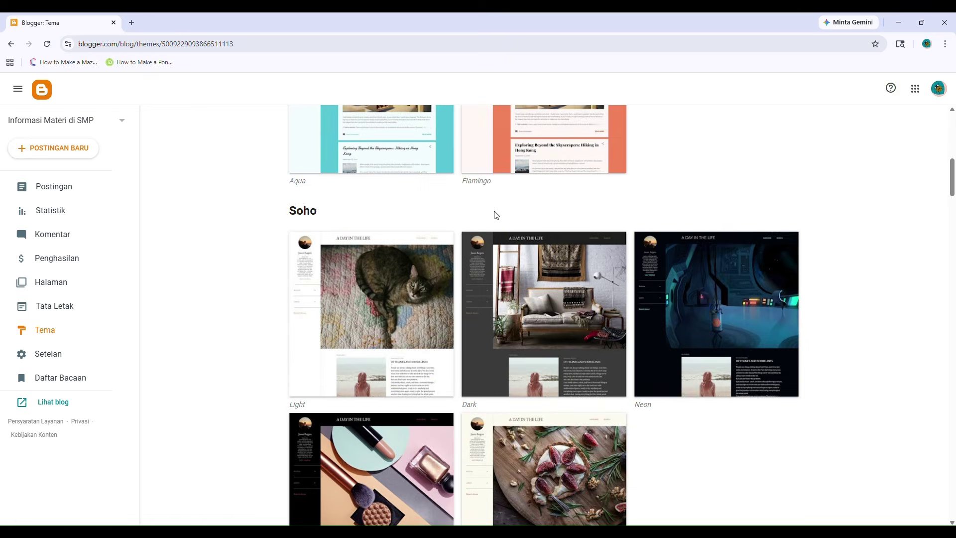
{"action": "scroll", "coordinate": [497, 216], "scroll_direction": "down", "scroll_amount": 15}
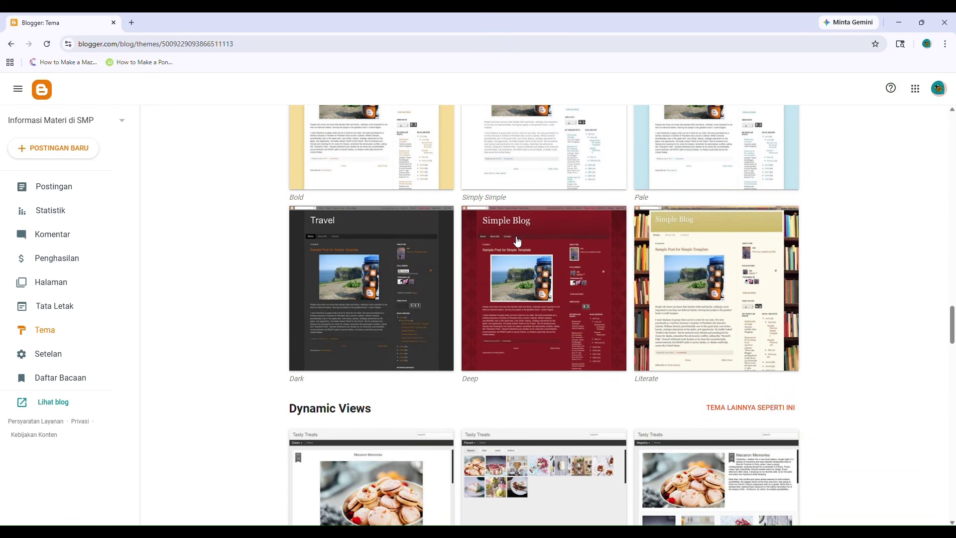
{"action": "scroll", "coordinate": [517, 242], "scroll_direction": "down", "scroll_amount": 2}
{"action": "scroll", "coordinate": [517, 241], "scroll_direction": "up", "scroll_amount": 3}
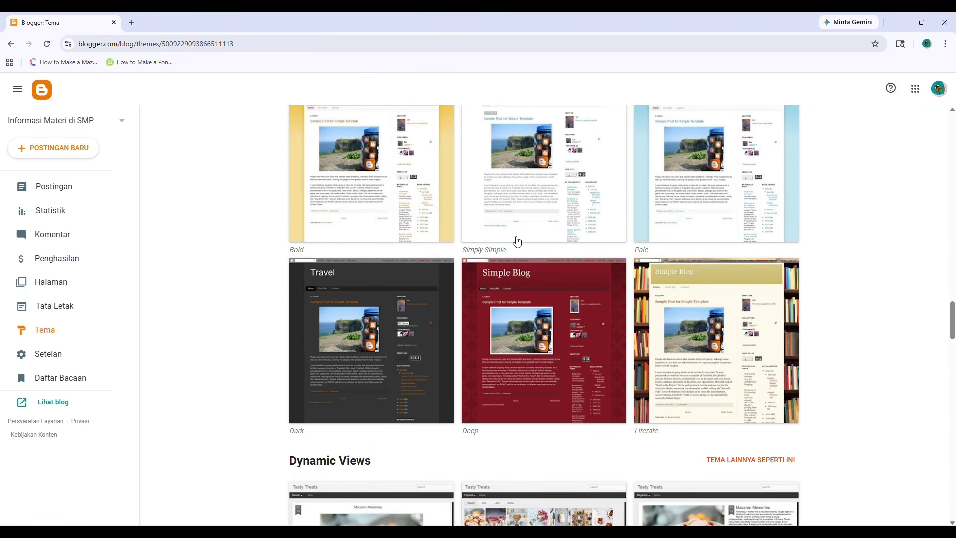
{"action": "scroll", "coordinate": [503, 238], "scroll_direction": "up", "scroll_amount": 1}
{"action": "scroll", "coordinate": [647, 424], "scroll_direction": "down", "scroll_amount": 2}
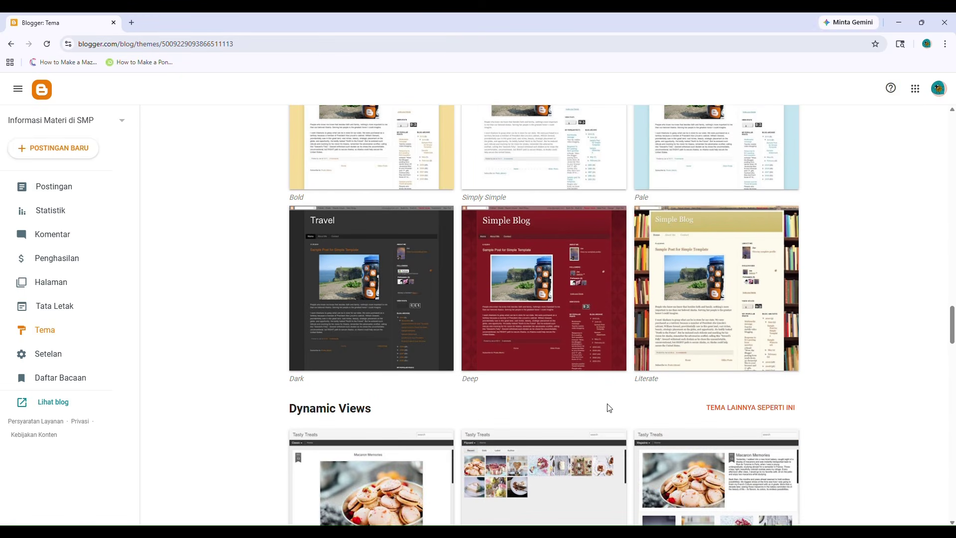
{"action": "scroll", "coordinate": [490, 323], "scroll_direction": "up", "scroll_amount": 5}
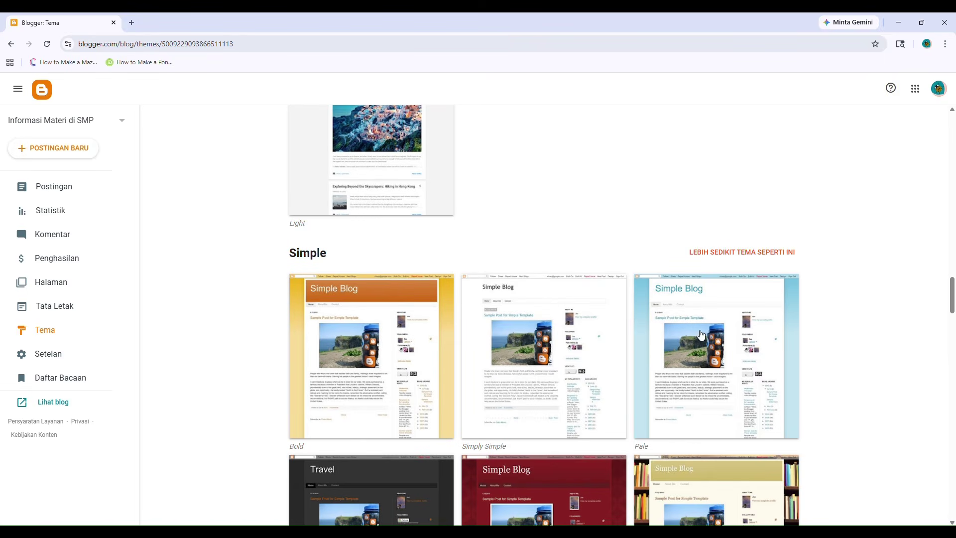
{"action": "scroll", "coordinate": [566, 349], "scroll_direction": "down", "scroll_amount": 5}
{"action": "scroll", "coordinate": [448, 345], "scroll_direction": "down", "scroll_amount": 4}
{"action": "scroll", "coordinate": [486, 254], "scroll_direction": "up", "scroll_amount": 3}
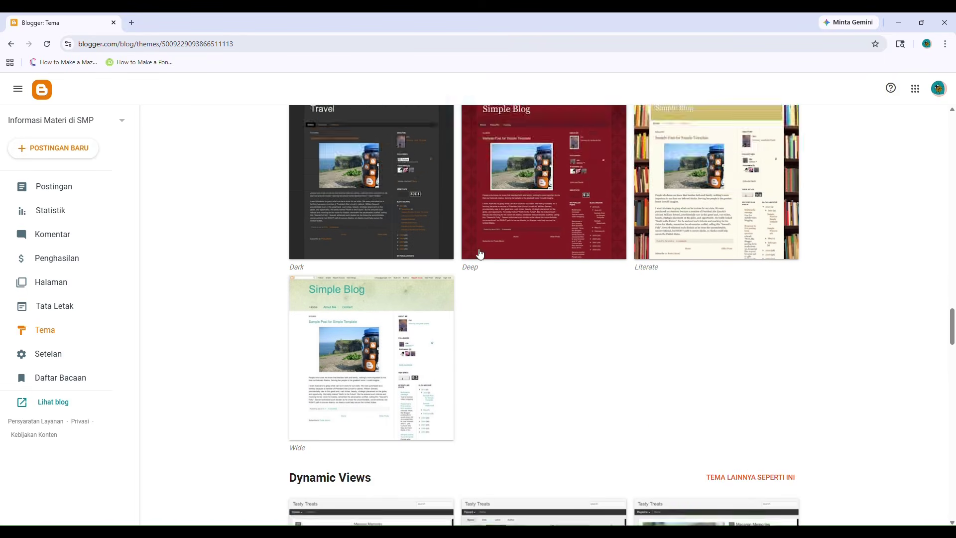
{"action": "scroll", "coordinate": [356, 219], "scroll_direction": "up", "scroll_amount": 2}
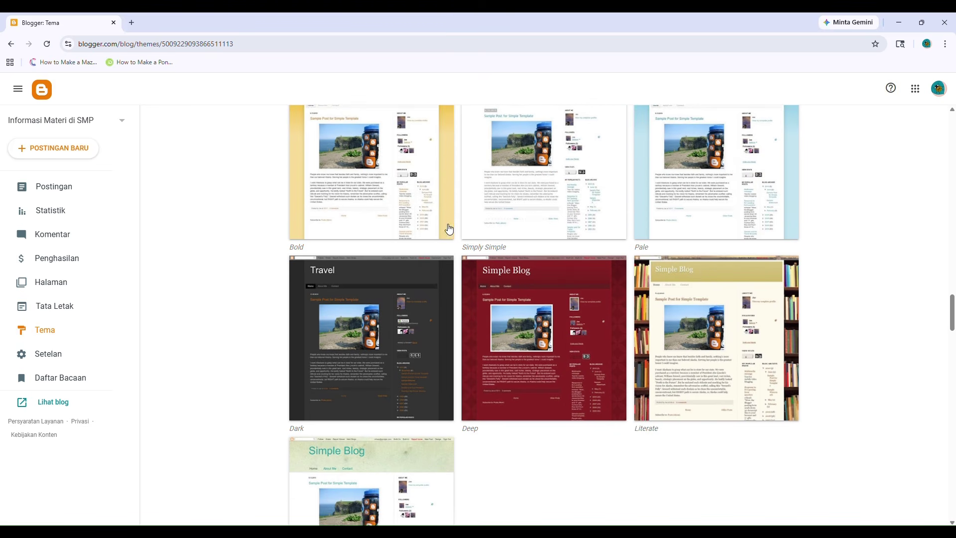
{"action": "scroll", "coordinate": [438, 205], "scroll_direction": "up", "scroll_amount": 1}
{"action": "left_click", "coordinate": [571, 215]}
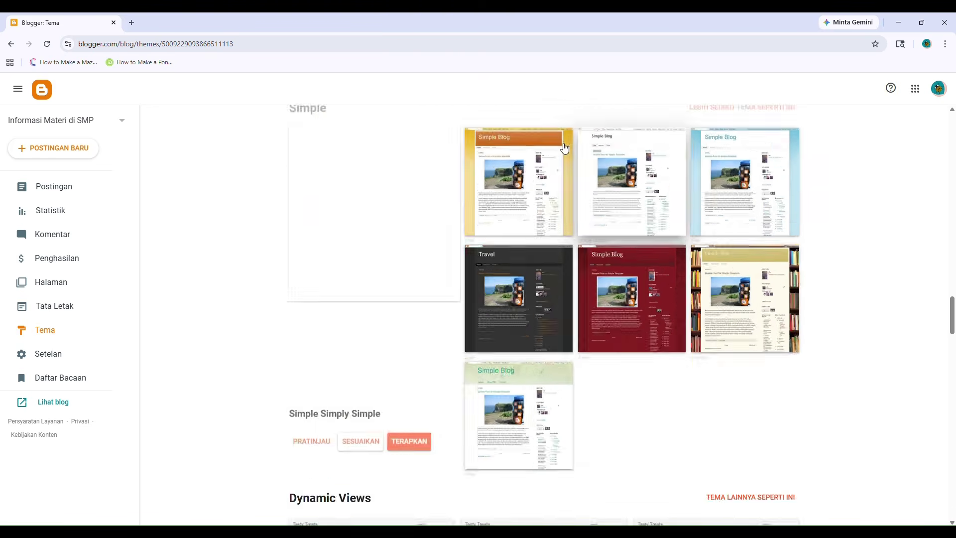
Apply the Simply Simple theme despite the gadget warning, then view the live blog.
{"action": "scroll", "coordinate": [404, 244], "scroll_direction": "down", "scroll_amount": 2}
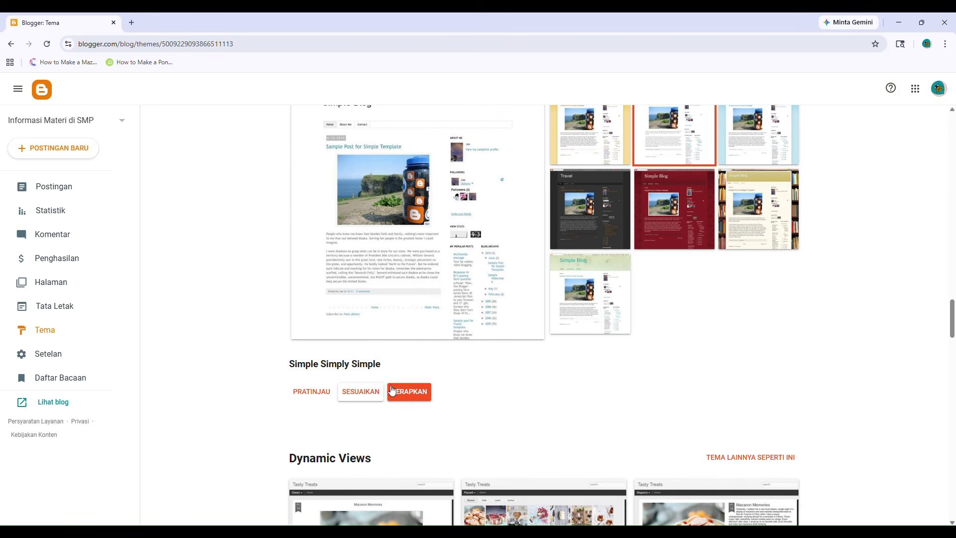
{"action": "left_click", "coordinate": [409, 393]}
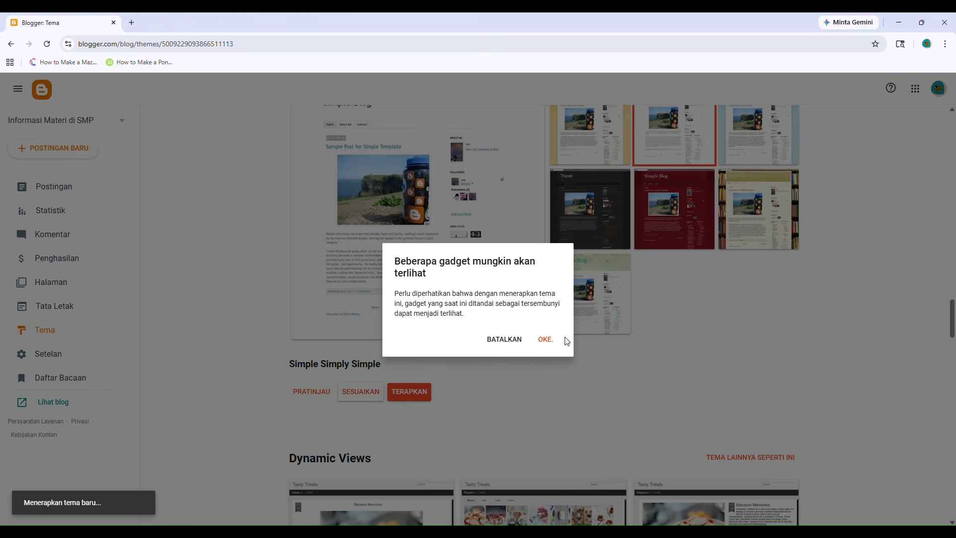
{"action": "left_click", "coordinate": [550, 343]}
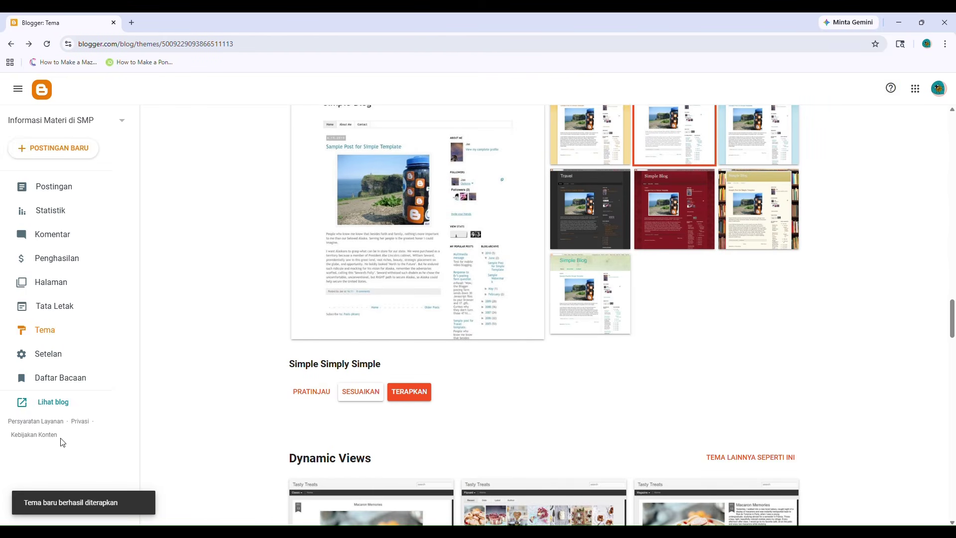
{"action": "left_click", "coordinate": [64, 403]}
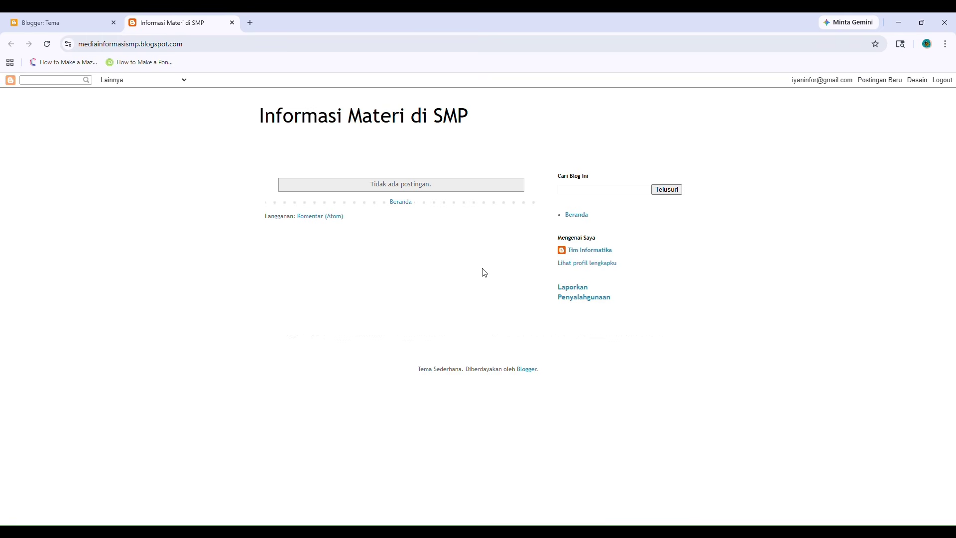
Highlight and deselect the blog title 'Informasi Materi di SMP' twice on the live blog.
{"action": "left_click_drag", "start_coordinate": [260, 114], "coordinate": [508, 126]}
{"action": "left_click", "coordinate": [104, 109]}
{"action": "left_click_drag", "start_coordinate": [253, 118], "coordinate": [503, 128]}
{"action": "left_click", "coordinate": [387, 256]}
Reload the blog home page, look over its main column, and return to the Blogger theme tab.
{"action": "left_click", "coordinate": [407, 205]}
{"action": "left_click_drag", "start_coordinate": [239, 111], "coordinate": [676, 177]}
{"action": "left_click", "coordinate": [803, 263]}
{"action": "left_click", "coordinate": [41, 22]}
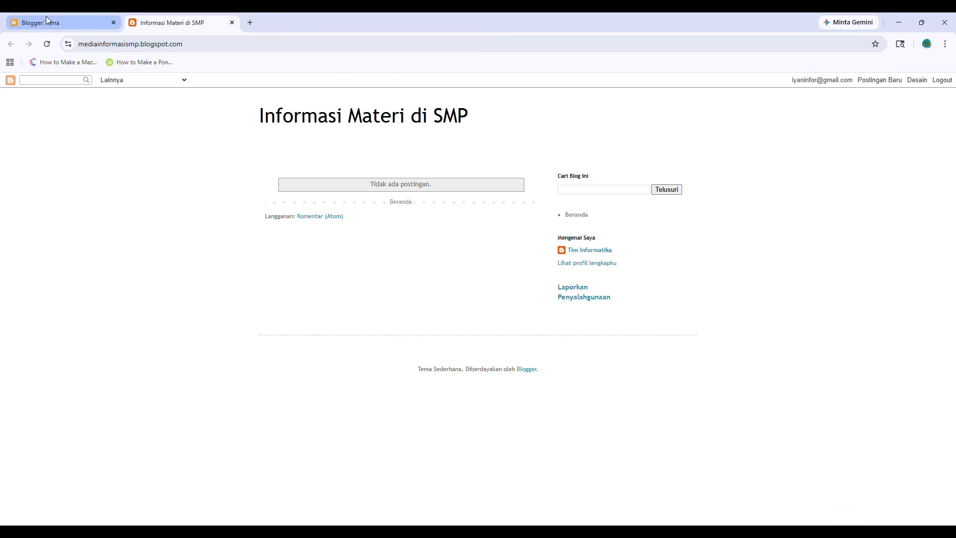
Show the blog's empty Postingan list, then bring up the Windows Start menu.
{"action": "left_click", "coordinate": [73, 186]}
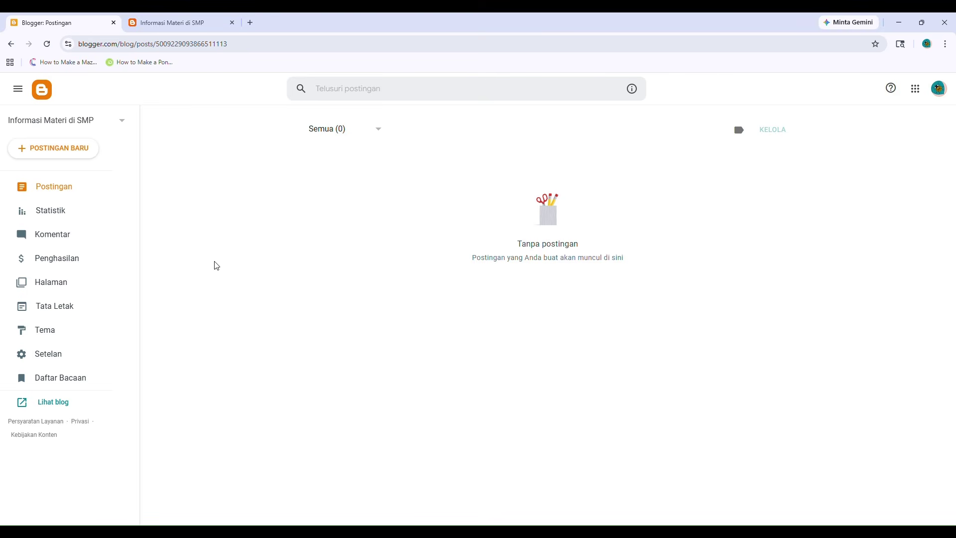
{"action": "key", "text": "super"}
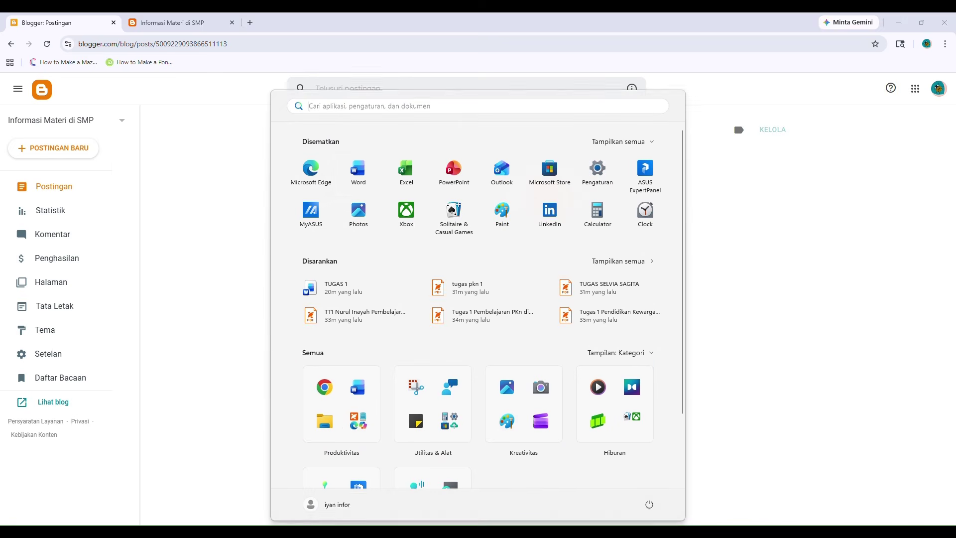
Launch Word with a blank document and type the heading '3 Jenis / Label'.
{"action": "left_click", "coordinate": [353, 182]}
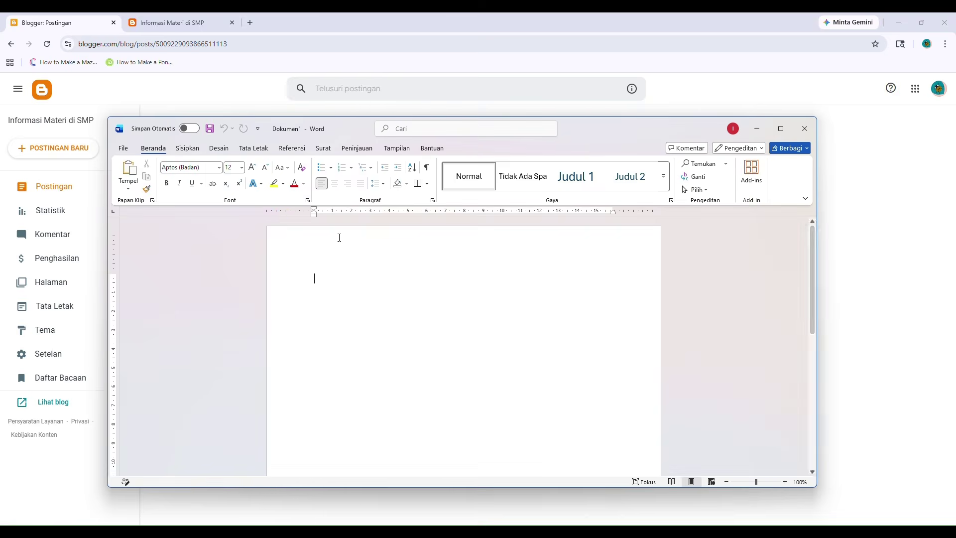
{"action": "type", "text": "3 jENI"}
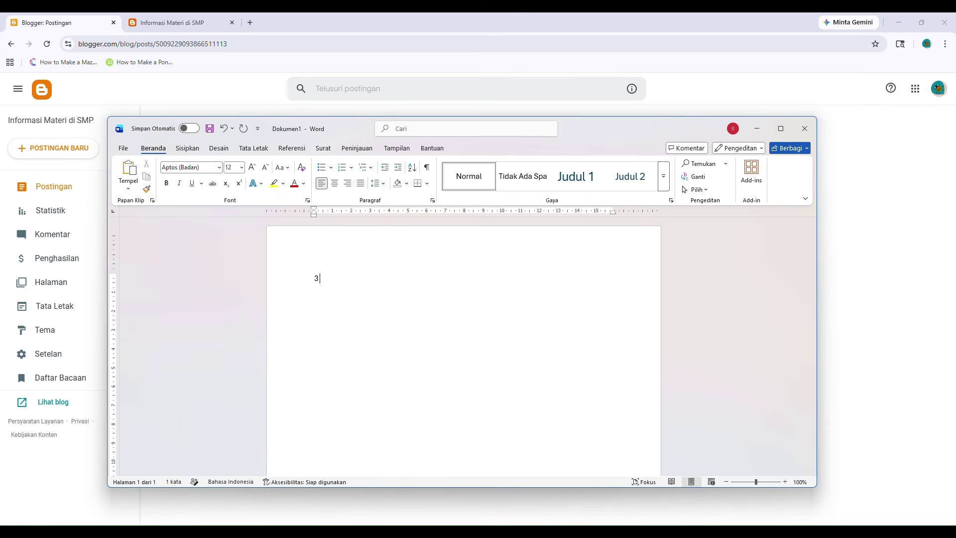
{"action": "key", "text": "BackSpace"}
{"action": "key", "text": "BackSpace"}
{"action": "key", "text": "BackSpace"}
{"action": "key", "text": "BackSpace"}
{"action": "key", "text": "BackSpace"}
{"action": "type", "text": "Jenis"}
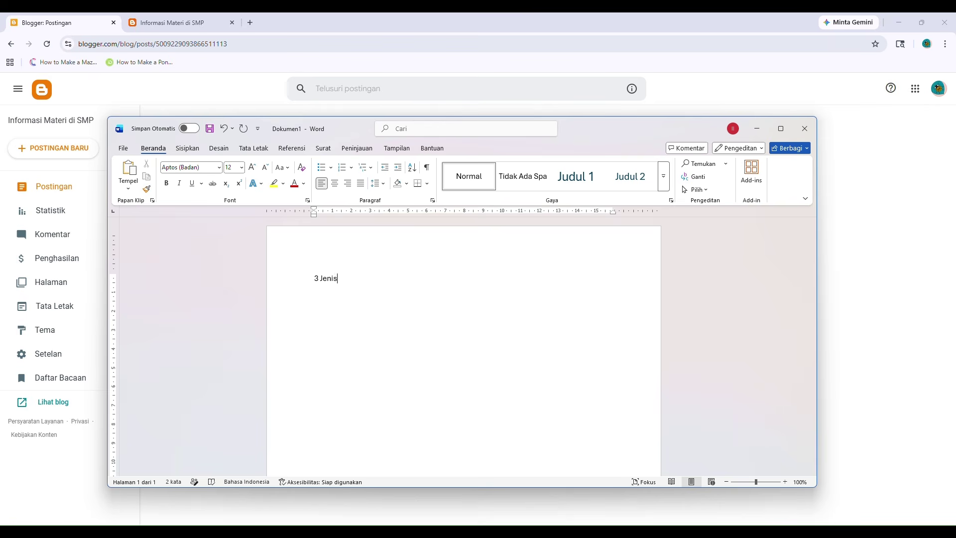
{"action": "type", "text": " / lABE"}
{"action": "key", "text": "BackSpace"}
{"action": "key", "text": "BackSpace"}
{"action": "key", "text": "BackSpace"}
{"action": "key", "text": "BackSpace"}
{"action": "key", "text": "BackSpace"}
{"action": "type", "text": "Lab"}
Type the numbered list items Pengetahuan, Daily Life and Tips and trick.
{"action": "type", "text": "NGE"}
{"action": "key", "text": "BackSpace"}
{"action": "key", "text": "BackSpace"}
{"action": "key", "text": "BackSpace"}
{"action": "key", "text": "BackSpace"}
{"action": "key", "text": "BackSpace"}
{"action": "key", "text": "Caps_Lock"}
{"action": "type", "text": "Pengetahui"}
{"action": "type", "text": "ily"}
{"action": "type", "text": " Lifr"}
{"action": "key", "text": "BackSpace"}
{"action": "type", "text": "e"}
{"action": "key", "text": "Return"}
{"action": "type", "text": "tIP"}
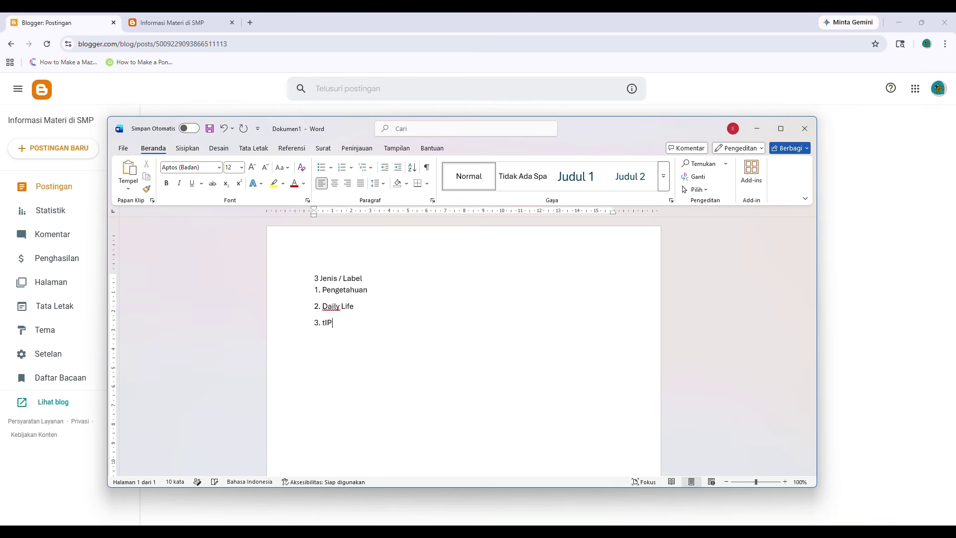
{"action": "key", "text": "BackSpace"}
{"action": "type", "text": "Tips and trick"}
Select the three label list items and minimize the Word window.
{"action": "double_click", "coordinate": [385, 288]}
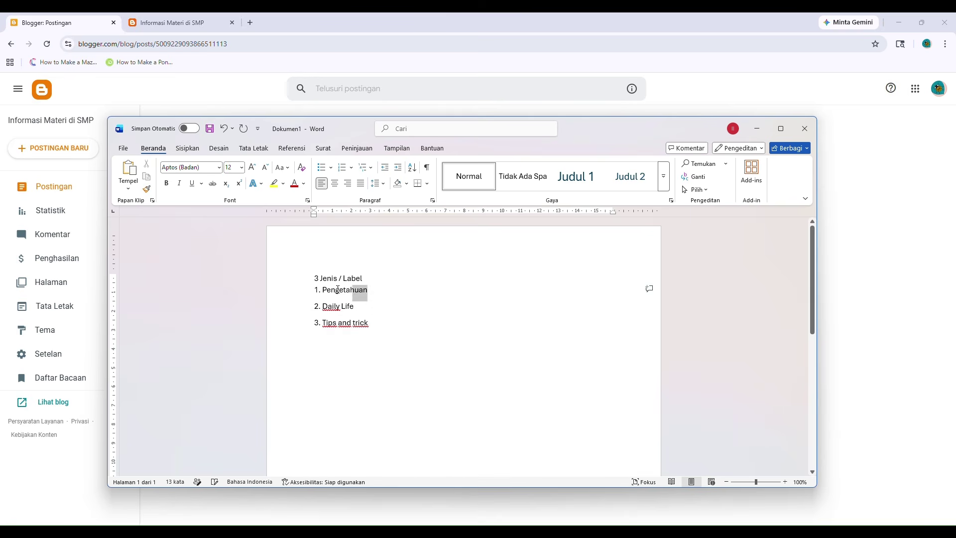
{"action": "left_click_drag", "start_coordinate": [369, 323], "coordinate": [315, 288]}
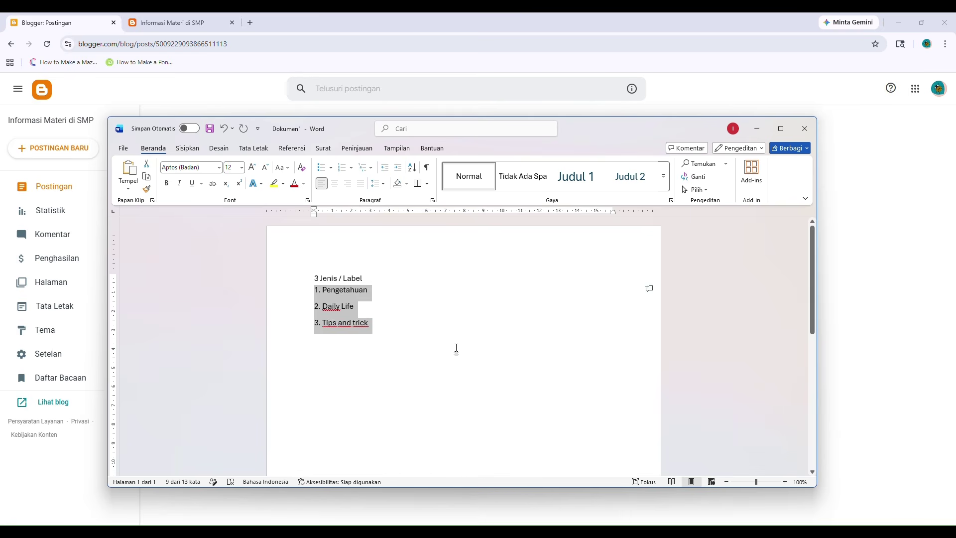
{"action": "left_click", "coordinate": [756, 128]}
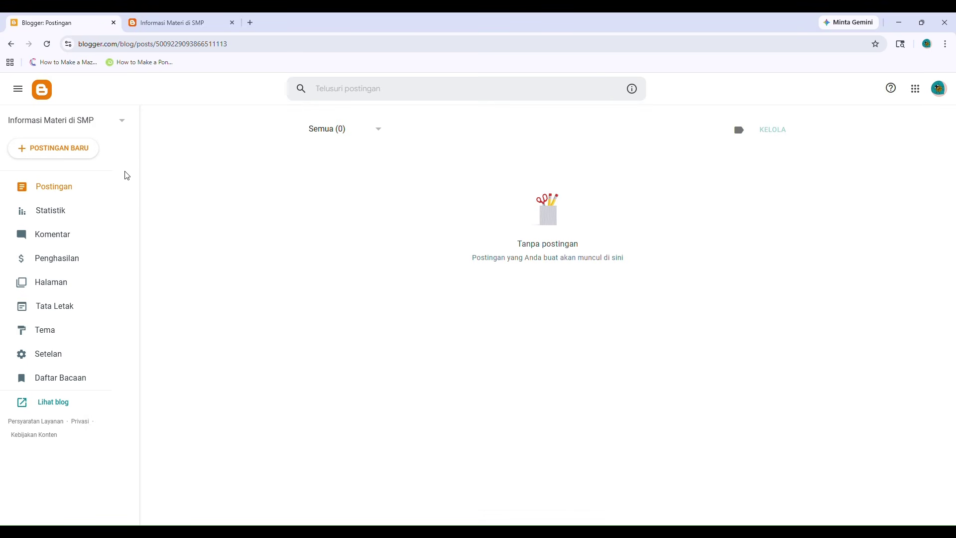
Start a new Blogger post, focus its Judul field, and bring up the Start menu.
{"action": "left_click", "coordinate": [76, 148]}
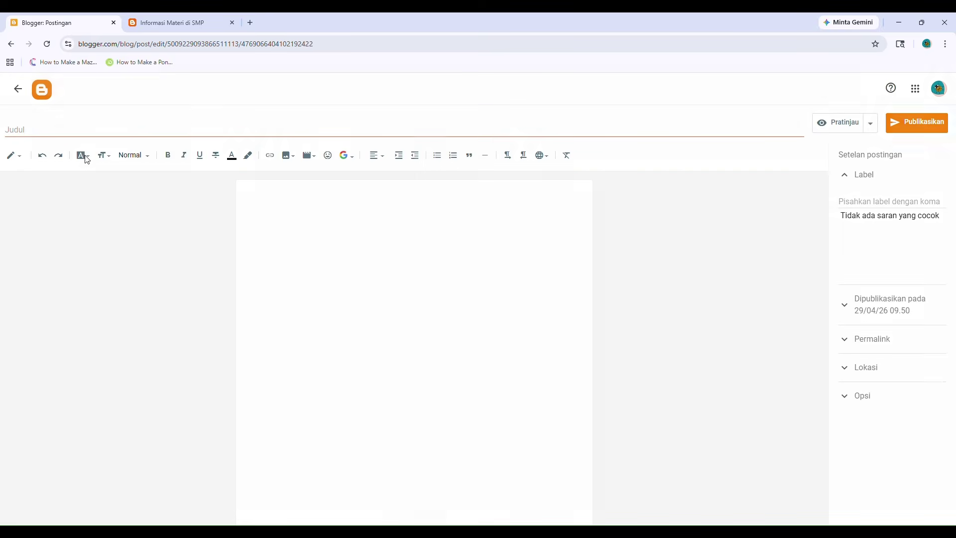
{"action": "left_click", "coordinate": [189, 129]}
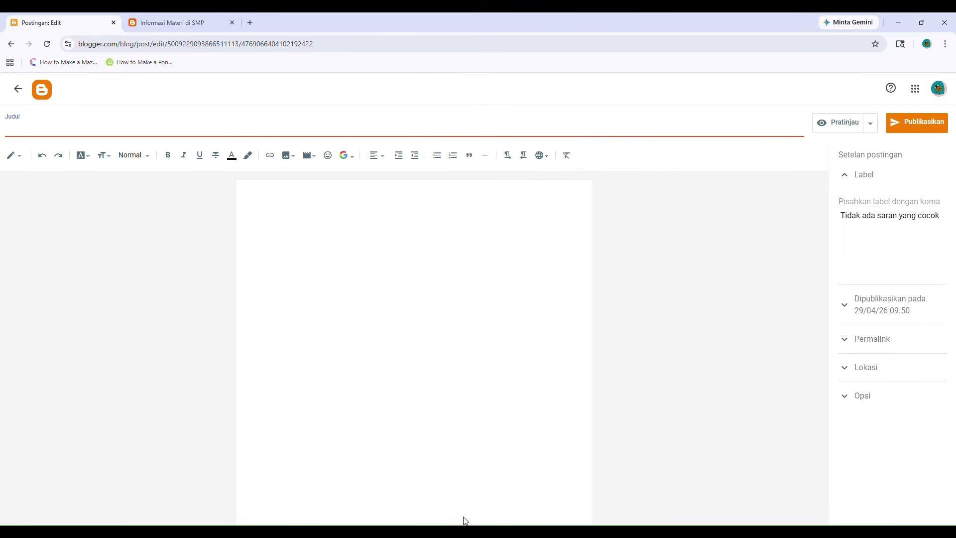
{"action": "key", "text": "alt+Tab"}
{"action": "key", "text": "alt+Tab"}
{"action": "key", "text": "alt+Tab"}
{"action": "key", "text": "super"}
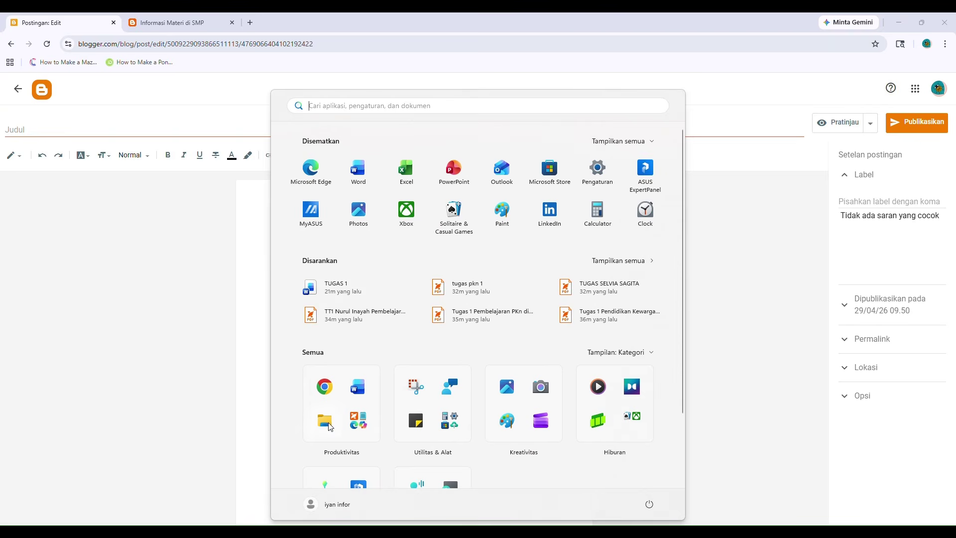
Open 'PPT 1 - Hakikat, Fungsi, dan Tujuan PKn di SD' from the Unduhan folder in PowerPoint.
{"action": "key", "text": "super"}
{"action": "key", "text": "super+e"}
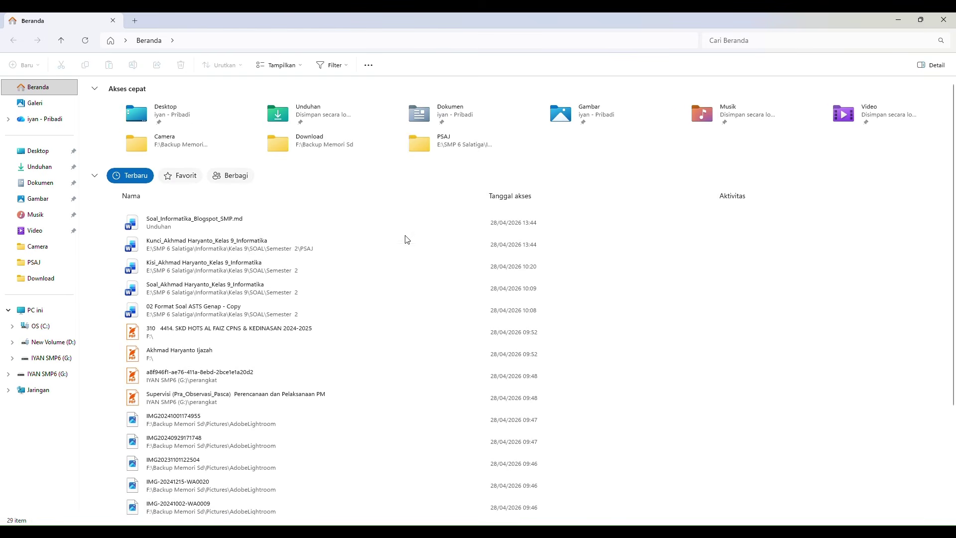
{"action": "key", "text": "alt+Tab"}
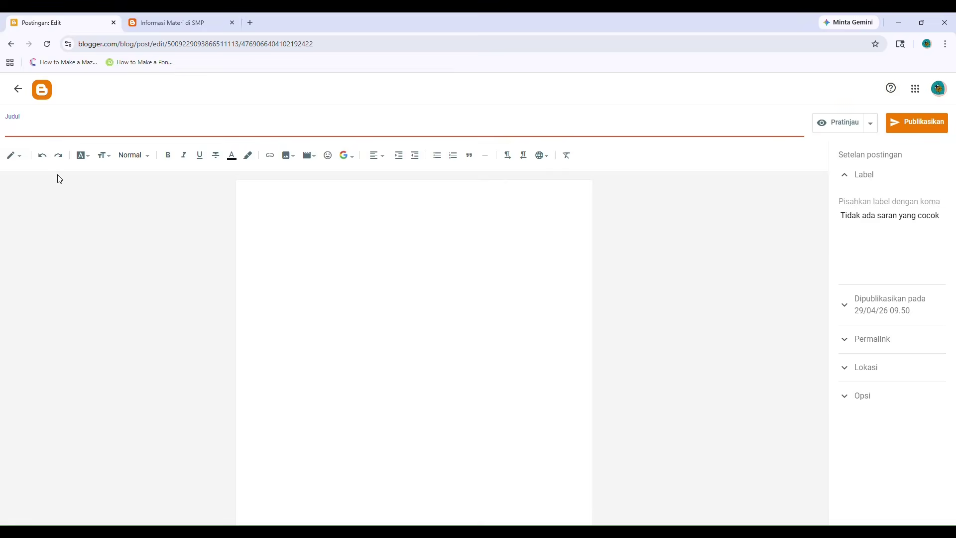
{"action": "key", "text": "alt+Tab"}
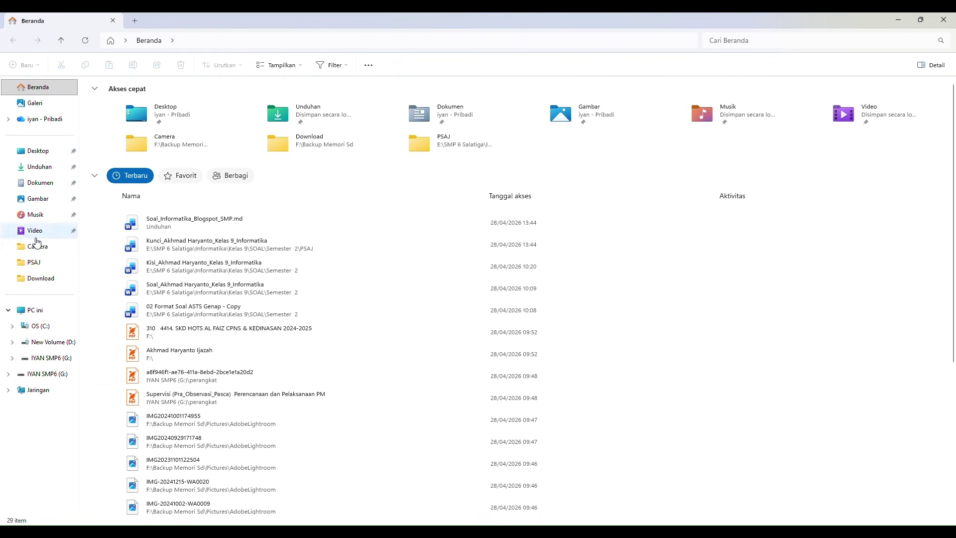
{"action": "left_click", "coordinate": [37, 169]}
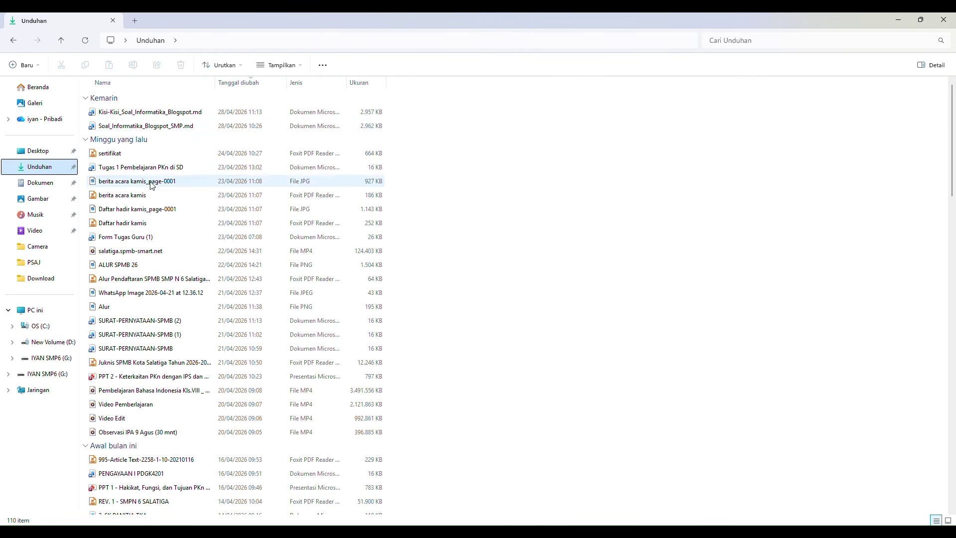
{"action": "scroll", "coordinate": [162, 228], "scroll_direction": "down", "scroll_amount": 1}
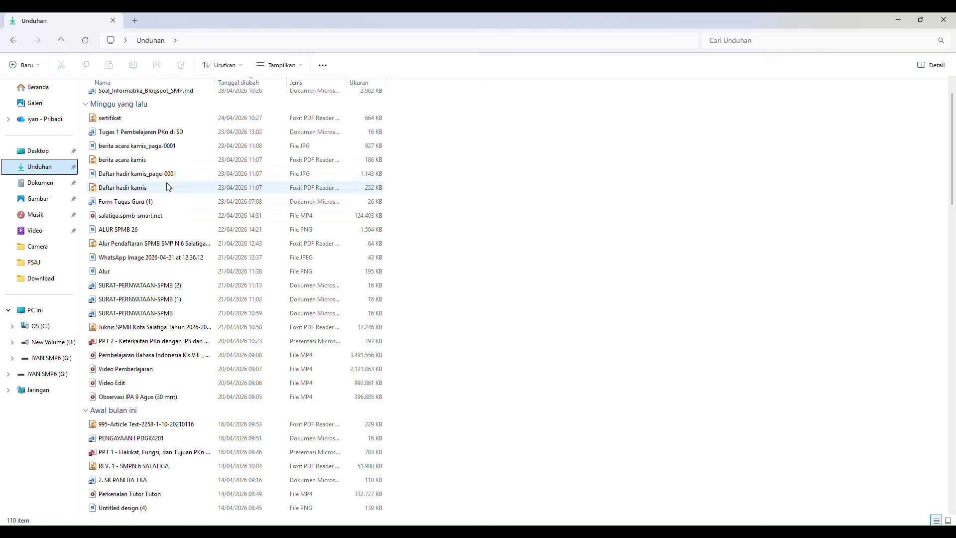
{"action": "scroll", "coordinate": [216, 323], "scroll_direction": "down", "scroll_amount": 2}
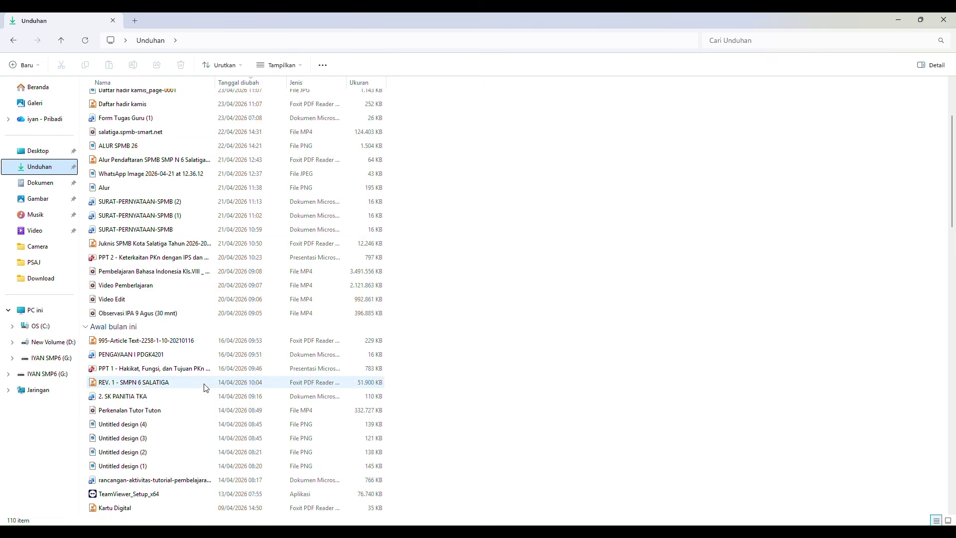
{"action": "double_click", "coordinate": [208, 368]}
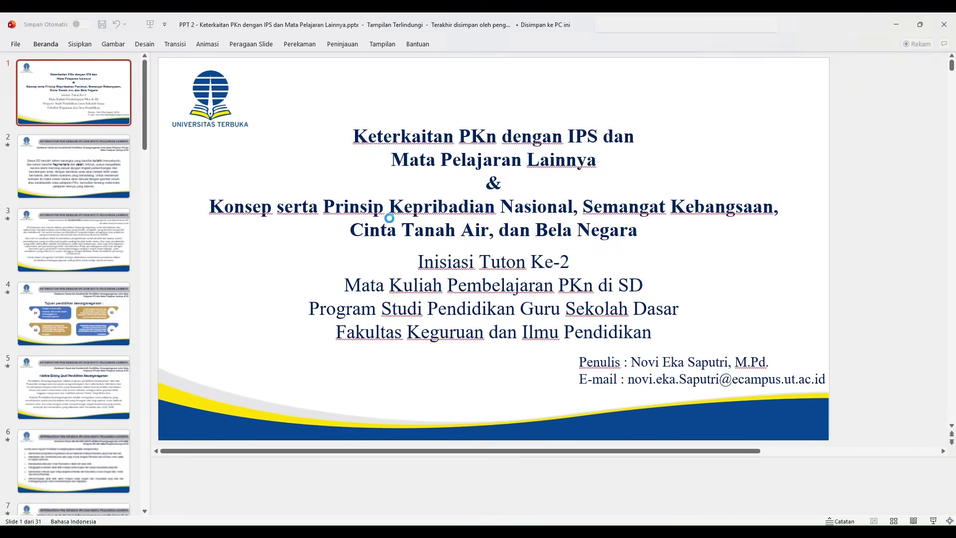
{"action": "left_click", "coordinate": [289, 160]}
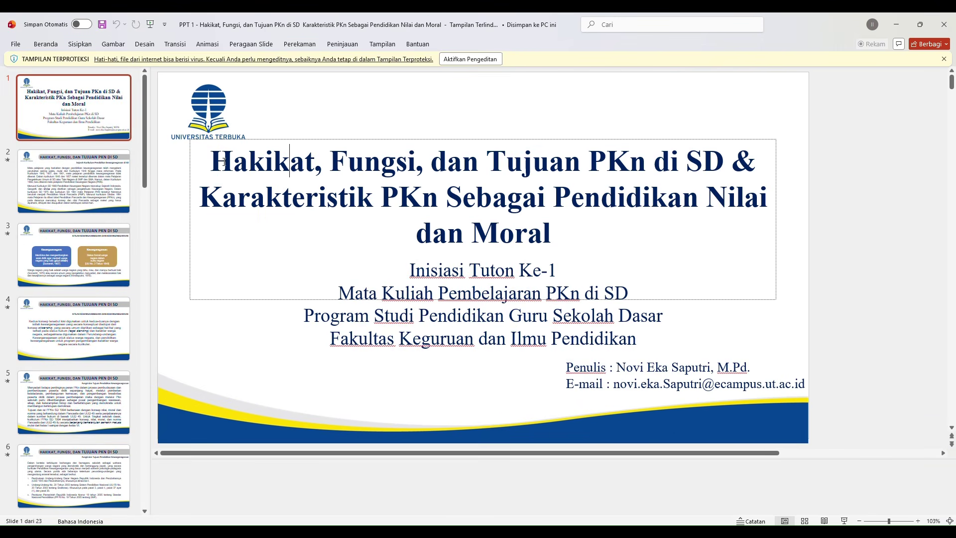
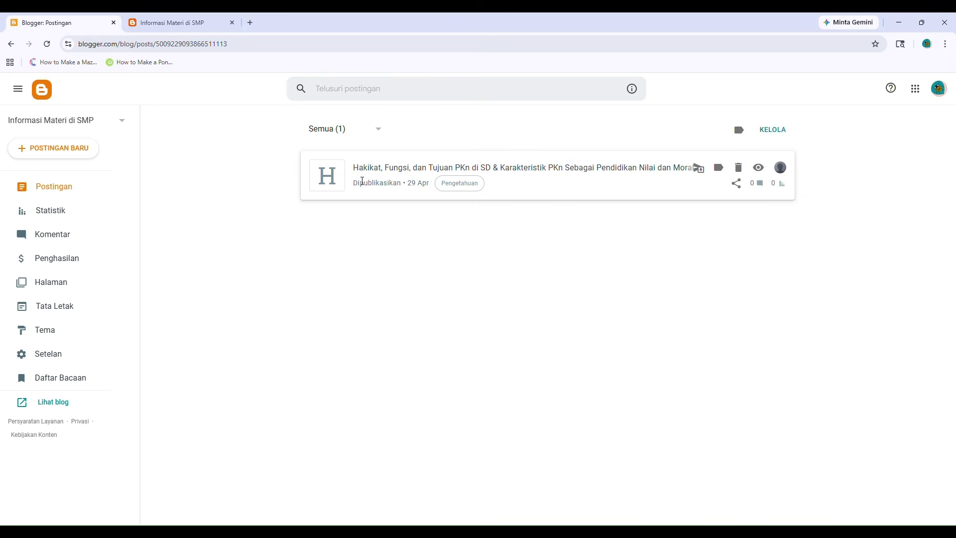
Start a fresh post from the Postingan list with POSTINGAN BARU.
{"action": "left_click", "coordinate": [41, 148]}
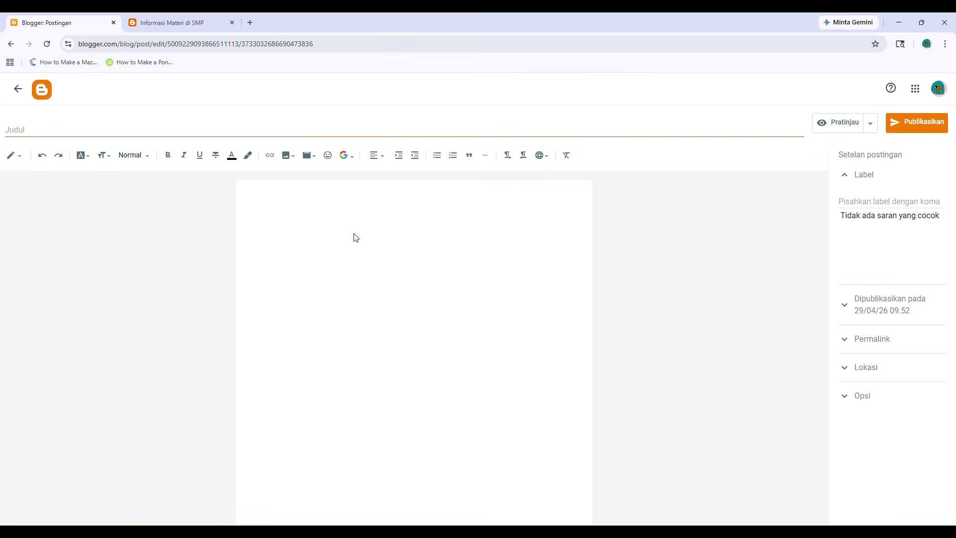
Check the PowerPoint slides and Word label notes, then return to Blogger and open a new browser tab.
{"action": "key", "text": "alt+Tab"}
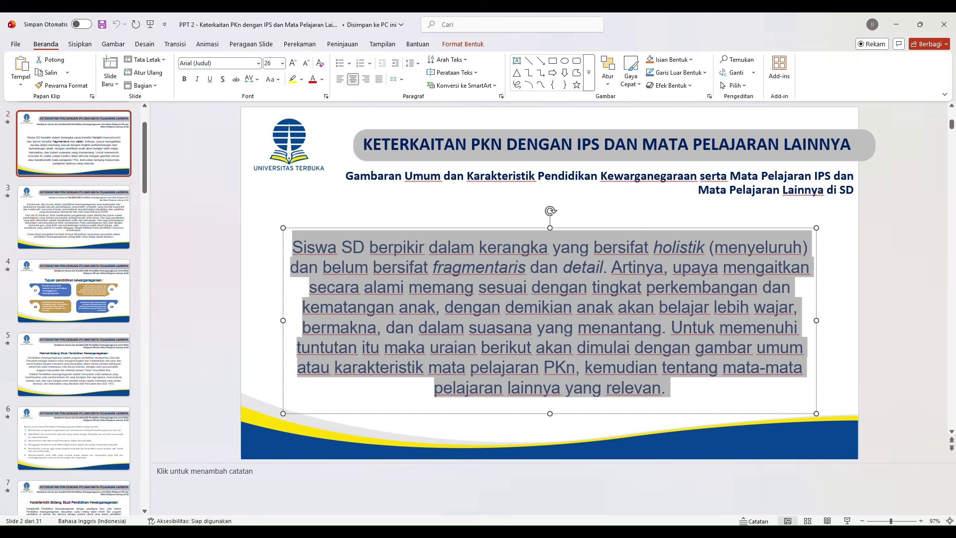
{"action": "key", "text": "alt+Tab"}
{"action": "left_click", "coordinate": [465, 444]}
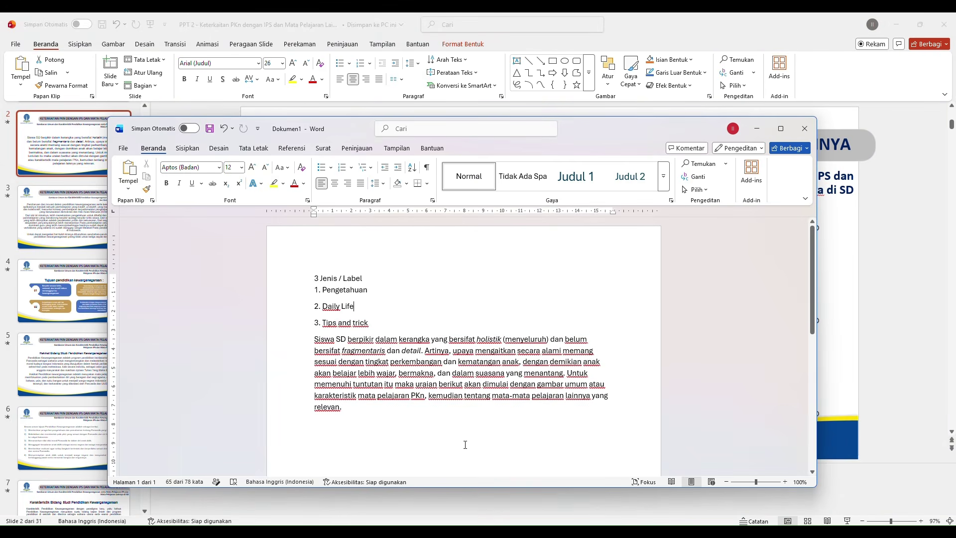
{"action": "key", "text": "alt+Tab"}
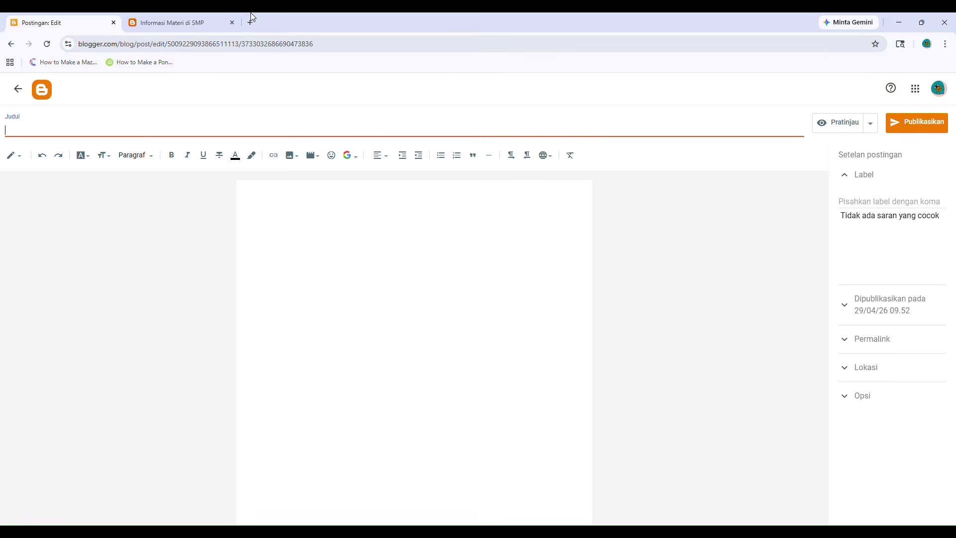
{"action": "left_click", "coordinate": [220, 22]}
{"action": "left_click", "coordinate": [249, 22]}
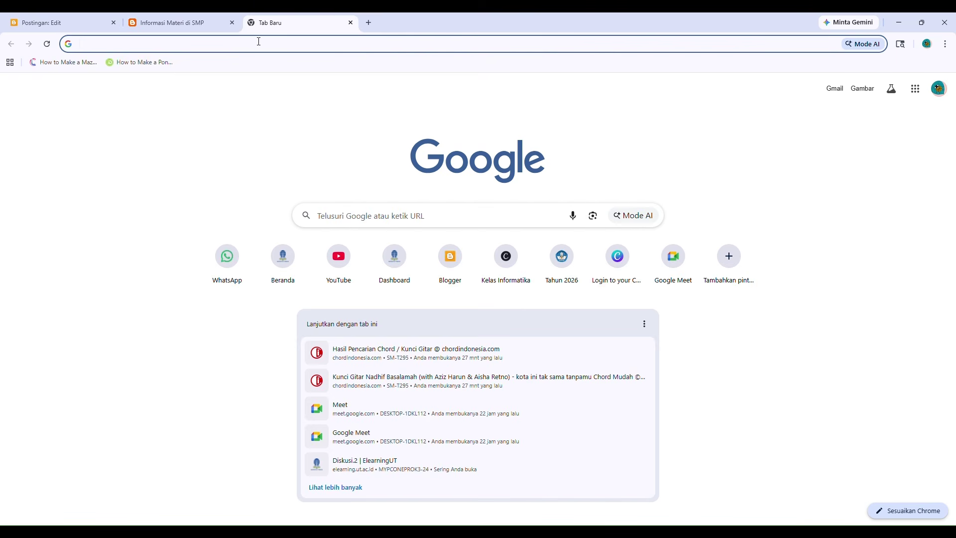
Search Google for 'story hari ini' and expand the full AI overview.
{"action": "type", "text": "sto"}
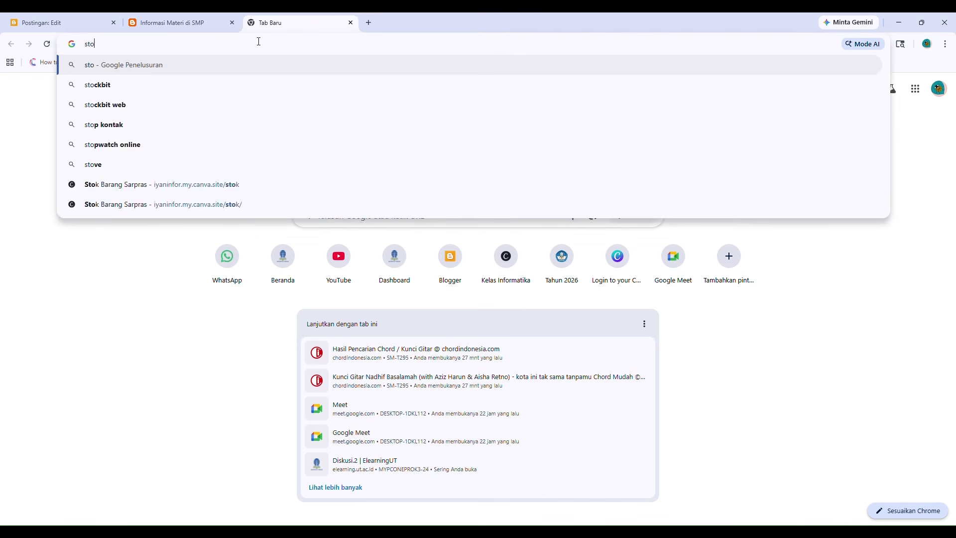
{"action": "type", "text": "ry hari ini"}
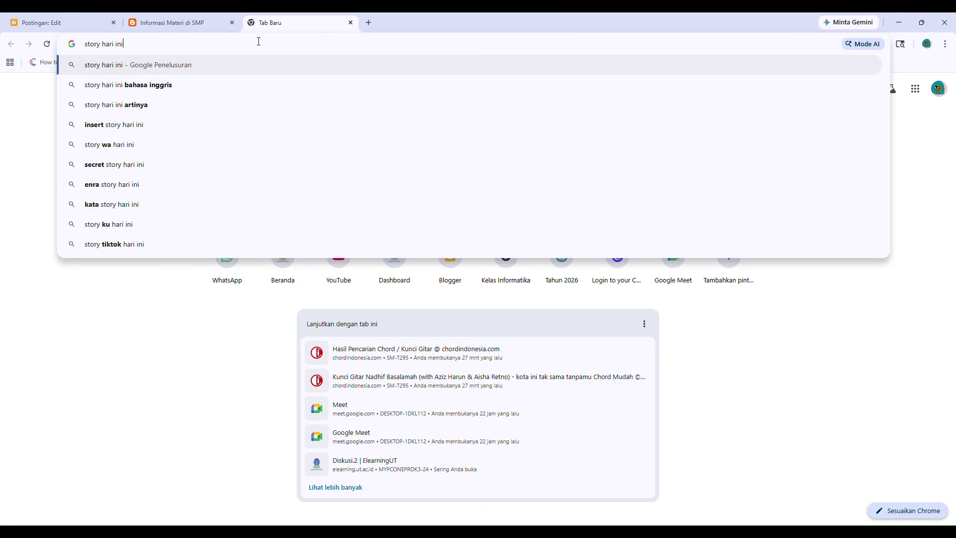
{"action": "key", "text": "Return"}
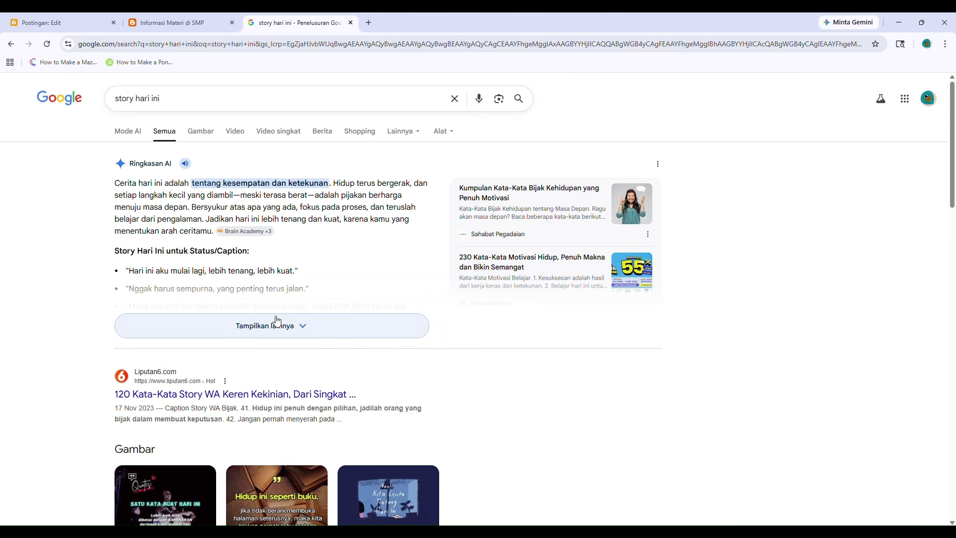
{"action": "left_click", "coordinate": [277, 321]}
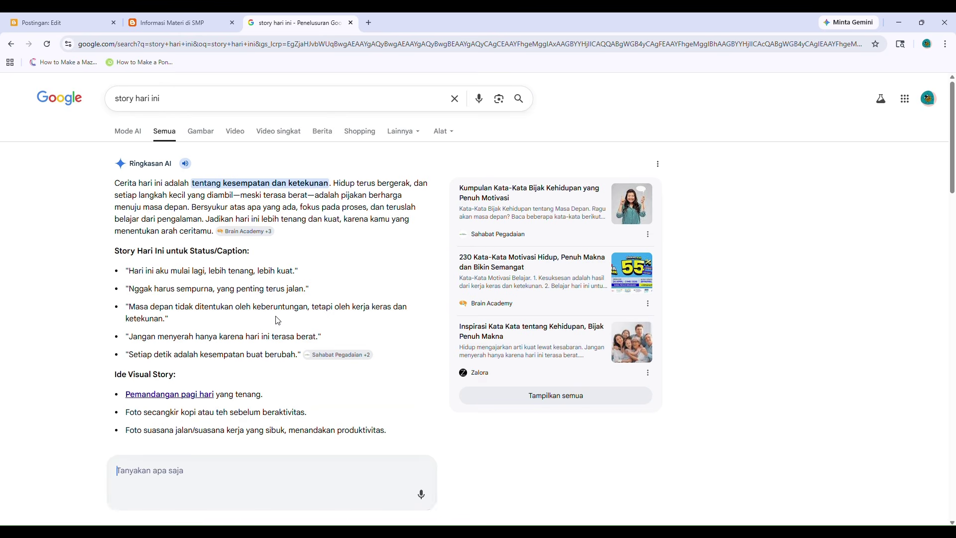
{"action": "scroll", "coordinate": [254, 274], "scroll_direction": "down", "scroll_amount": 6}
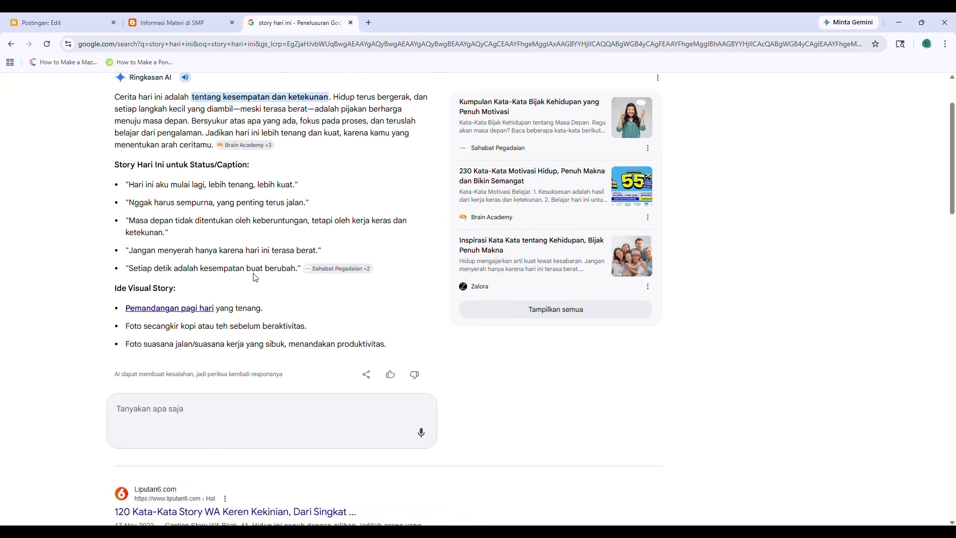
{"action": "scroll", "coordinate": [234, 326], "scroll_direction": "down", "scroll_amount": 1}
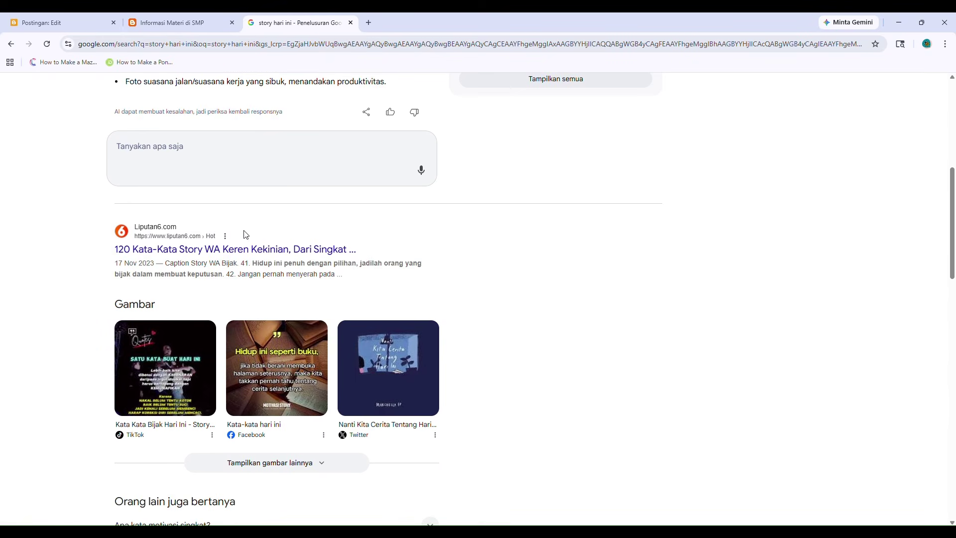
{"action": "scroll", "coordinate": [264, 255], "scroll_direction": "up", "scroll_amount": 7}
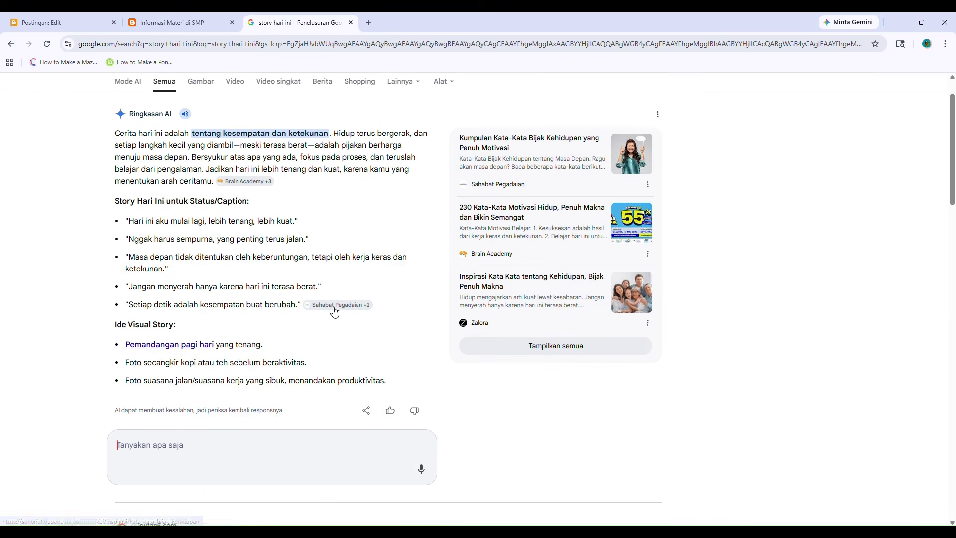
Refine the search query to 'Daily story hari ini'.
{"action": "left_click", "coordinate": [193, 106]}
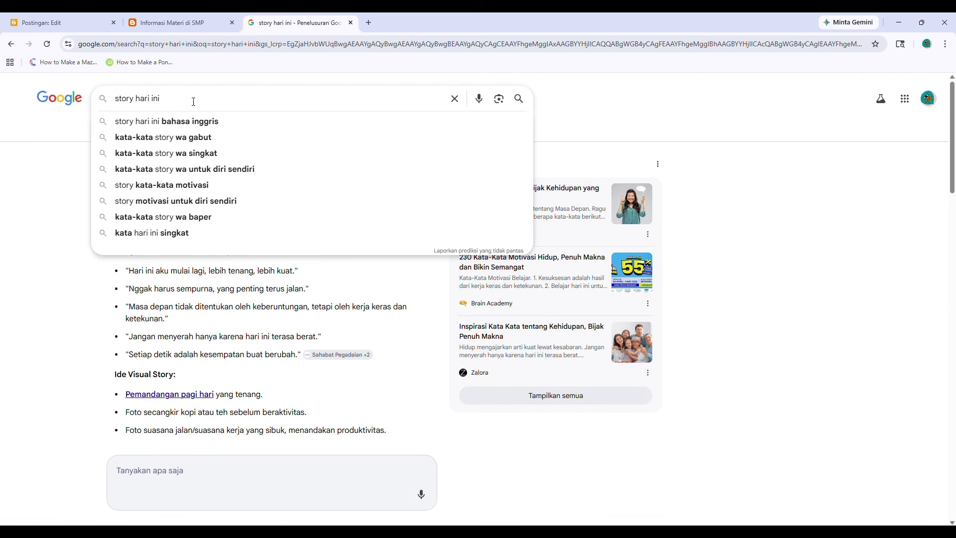
{"action": "key", "text": "ctrl+a"}
{"action": "type", "text": "Daily s"}
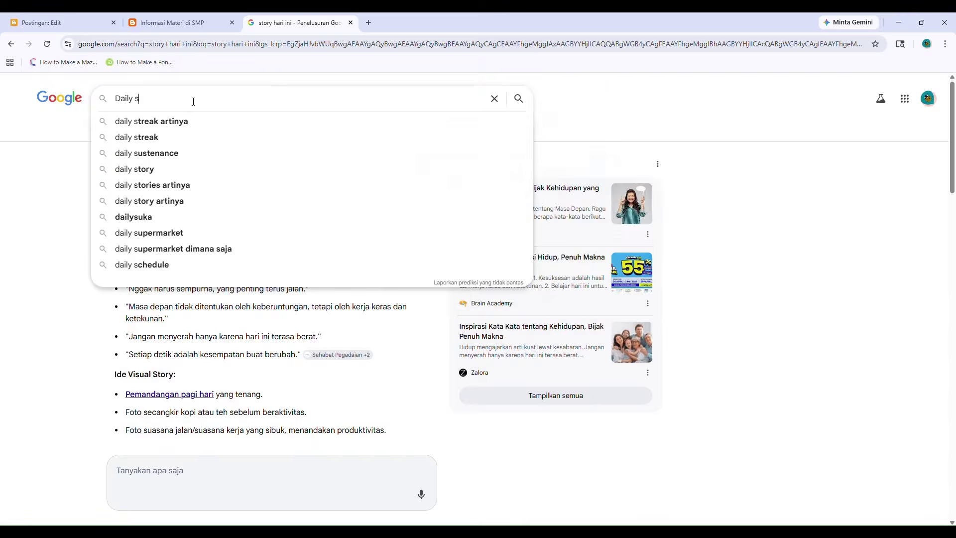
{"action": "type", "text": "tor"}
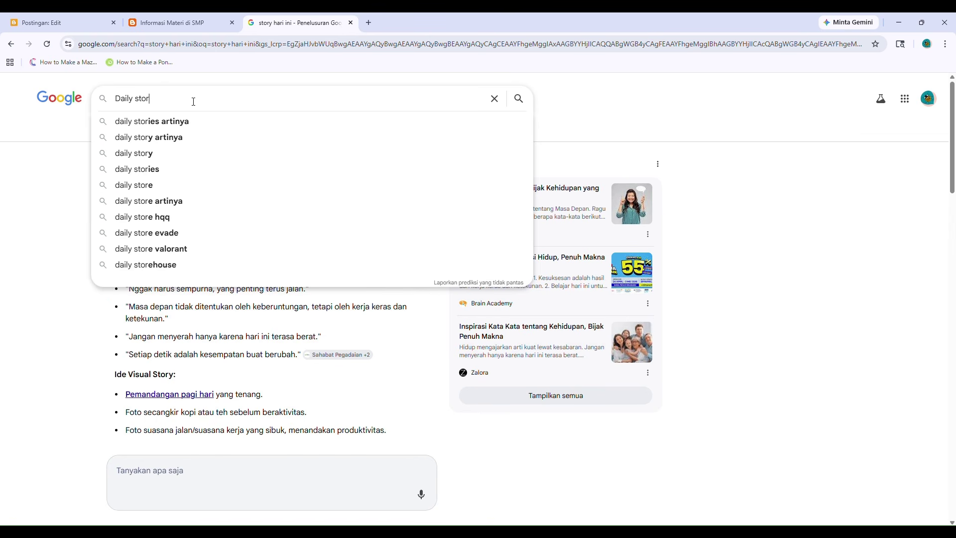
{"action": "type", "text": "y harui"}
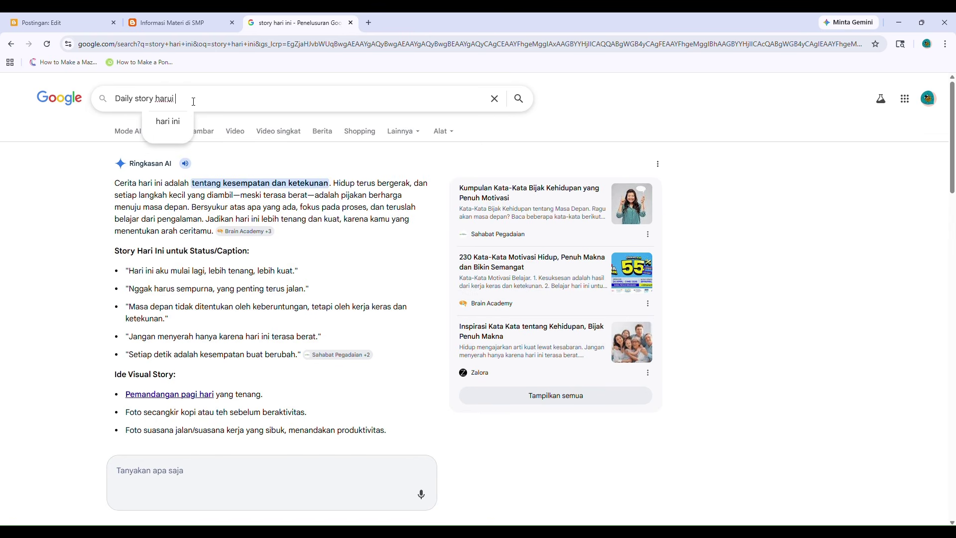
{"action": "key", "text": "BackSpace"}
{"action": "key", "text": "BackSpace"}
{"action": "type", "text": "i nin"}
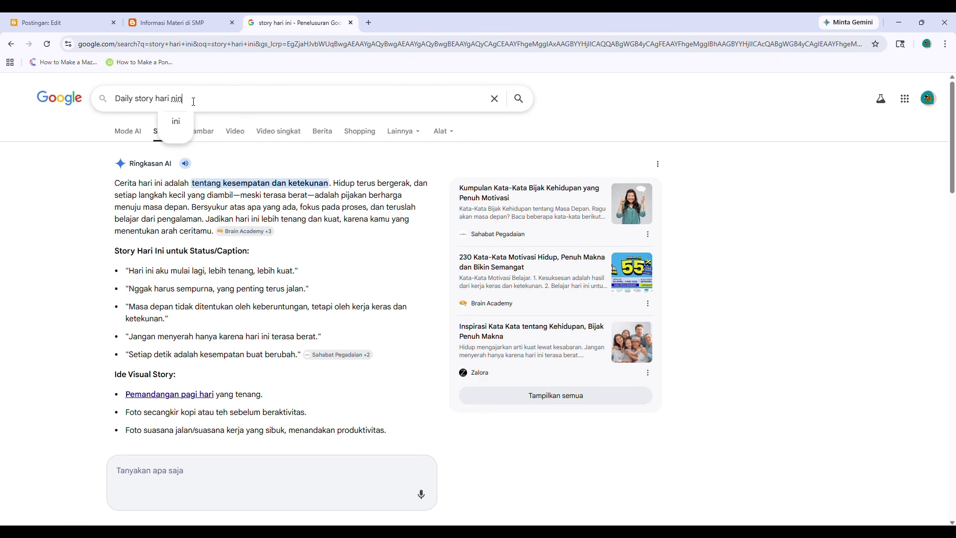
{"action": "key", "text": "BackSpace"}
{"action": "key", "text": "BackSpace"}
{"action": "type", "text": "ini"}
{"action": "key", "text": "Return"}
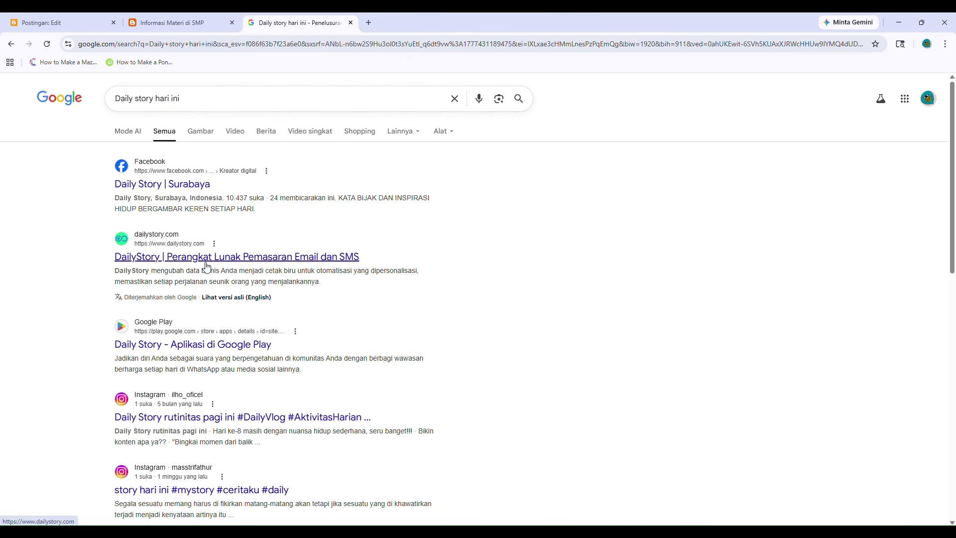
Open the DailyStory result, then go back to the search results.
{"action": "left_click", "coordinate": [170, 258]}
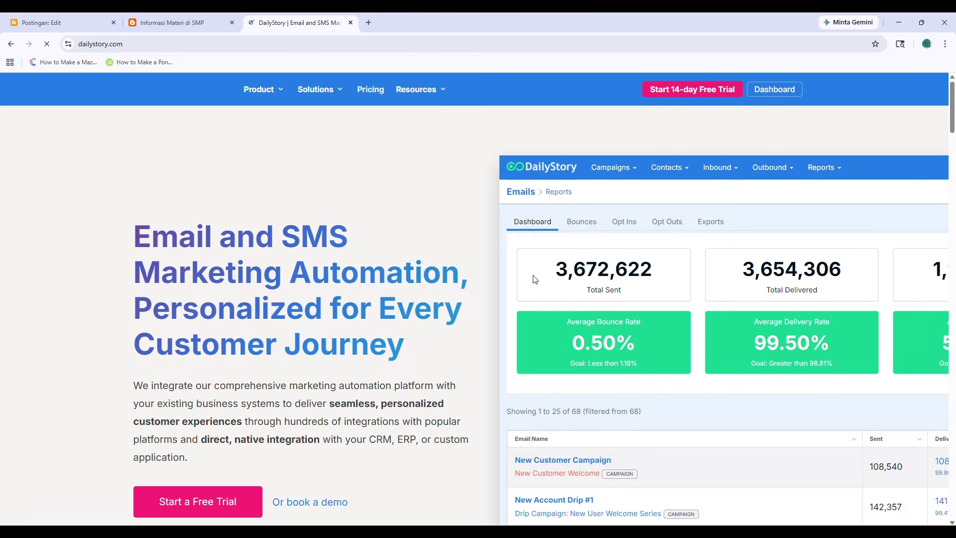
{"action": "scroll", "coordinate": [124, 259], "scroll_direction": "down", "scroll_amount": 5}
{"action": "scroll", "coordinate": [126, 260], "scroll_direction": "up", "scroll_amount": 4}
{"action": "left_click", "coordinate": [11, 44]}
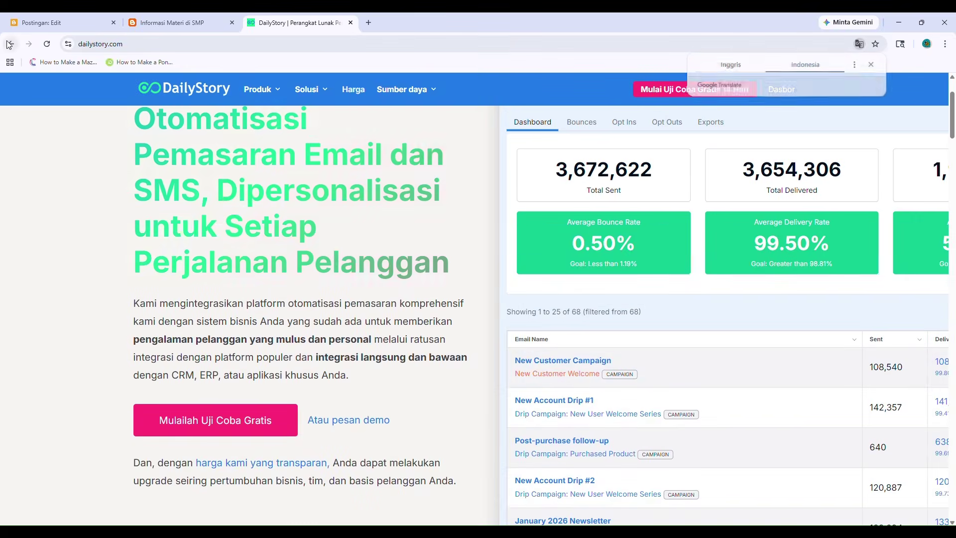
{"action": "scroll", "coordinate": [298, 315], "scroll_direction": "down", "scroll_amount": 4}
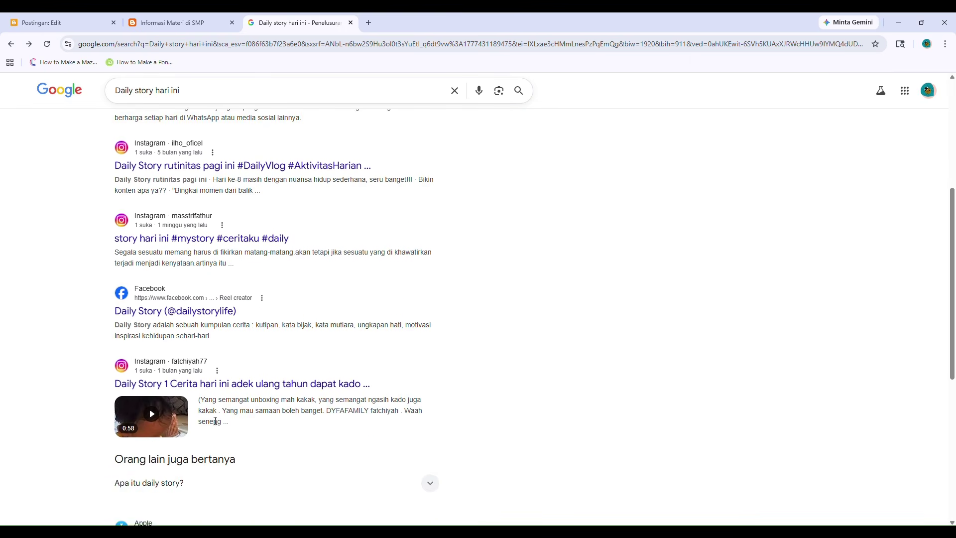
{"action": "scroll", "coordinate": [216, 423], "scroll_direction": "down", "scroll_amount": 3}
{"action": "scroll", "coordinate": [206, 413], "scroll_direction": "up", "scroll_amount": 1}
{"action": "scroll", "coordinate": [206, 413], "scroll_direction": "up", "scroll_amount": 6}
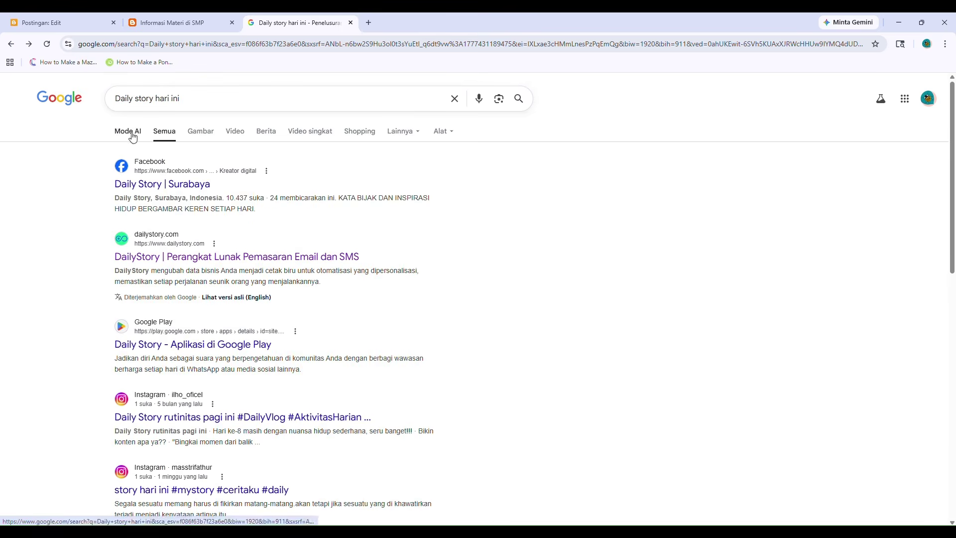
{"action": "left_click", "coordinate": [125, 131]}
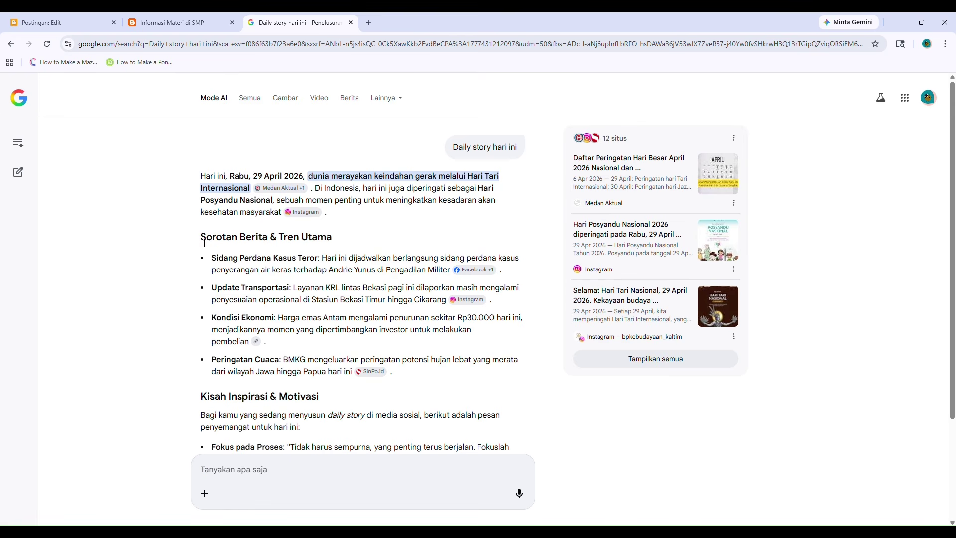
Select text from the AI Mode answer, then return to the Blogger post editor tab.
{"action": "left_click_drag", "start_coordinate": [212, 259], "coordinate": [337, 394]}
{"action": "key", "text": "ctrl+c"}
{"action": "scroll", "coordinate": [234, 298], "scroll_direction": "down", "scroll_amount": 3}
{"action": "left_click", "coordinate": [192, 290]}
{"action": "key", "text": "alt+Tab"}
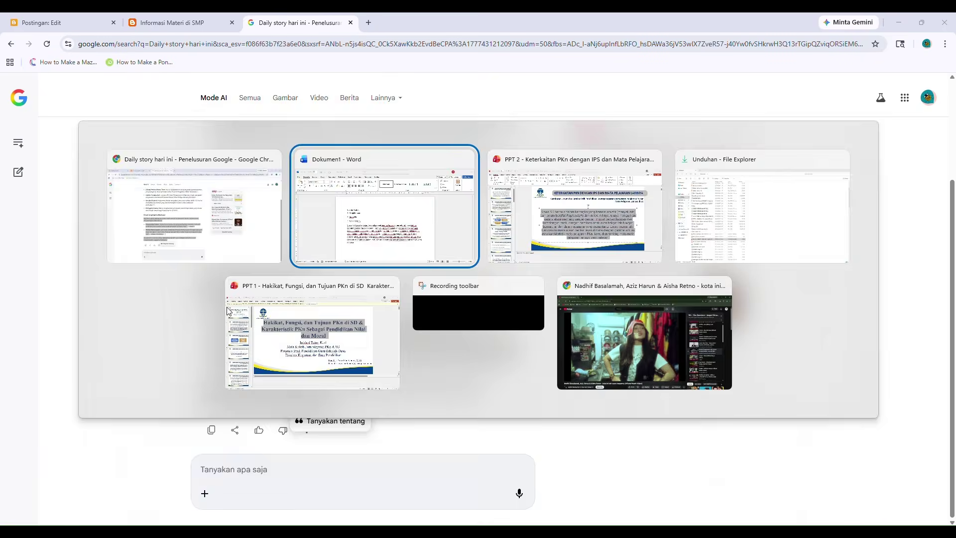
{"action": "key", "text": "alt+Tab"}
{"action": "key", "text": "alt+Tab"}
{"action": "key", "text": "alt+Tab"}
{"action": "key", "text": "alt+Tab"}
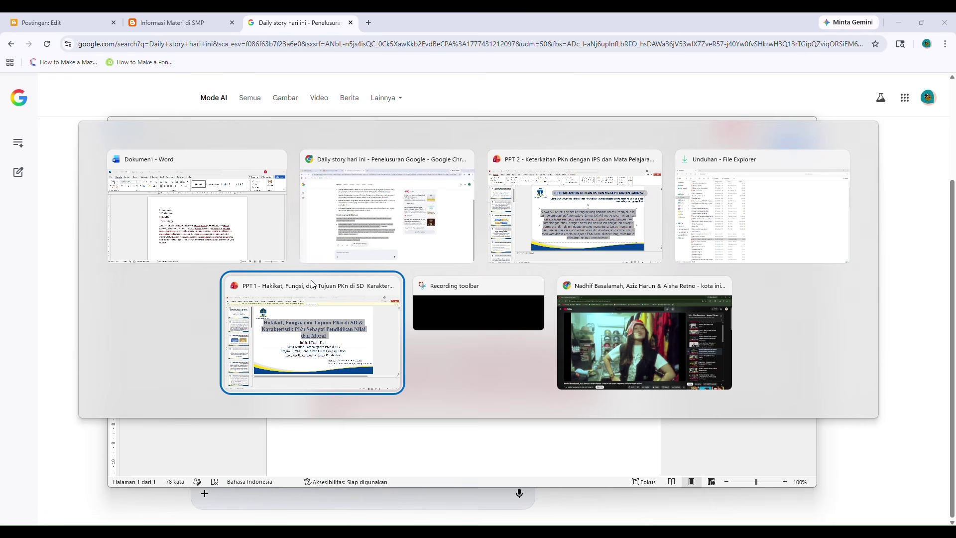
{"action": "key", "text": "alt+Tab"}
{"action": "key", "text": "alt+Tab"}
{"action": "key", "text": "alt+Tab"}
{"action": "key", "text": "alt+Tab"}
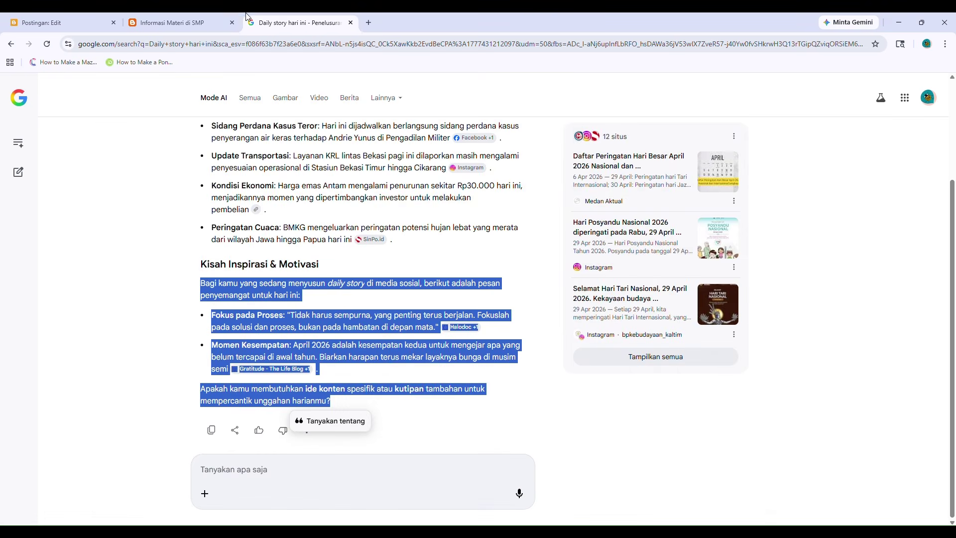
{"action": "left_click", "coordinate": [198, 15]}
Paste the AI answer into the post body and title it 'Kejadian unik di hari ini'.
{"action": "left_click", "coordinate": [78, 15]}
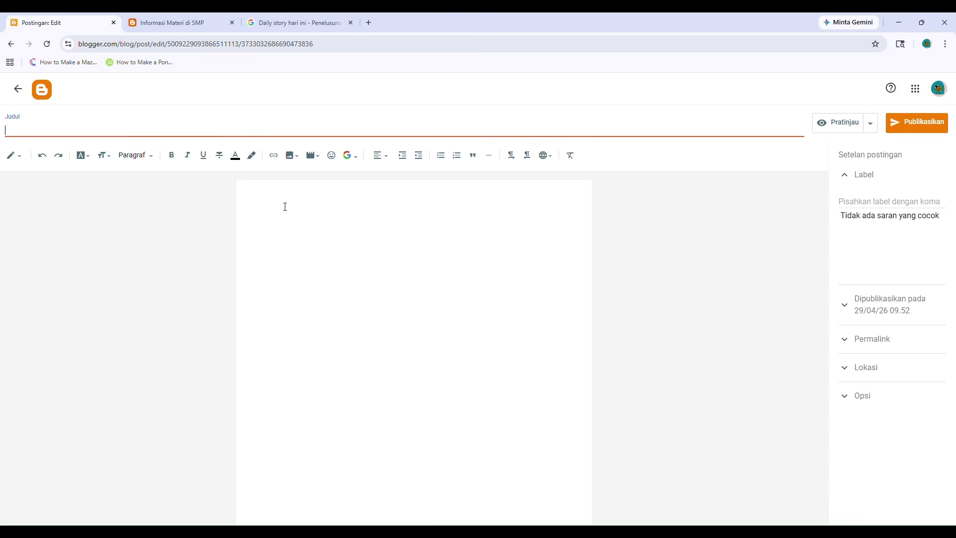
{"action": "key", "text": "ctrl+v"}
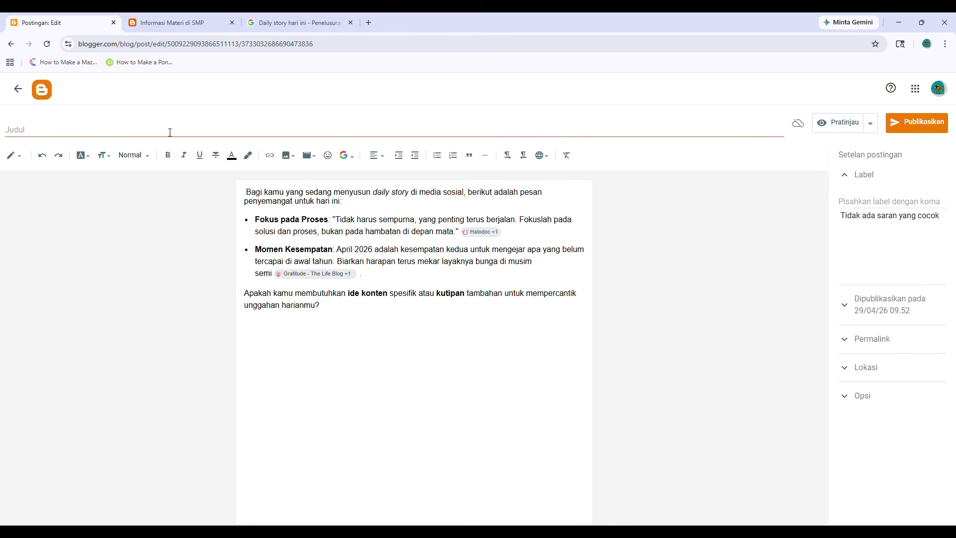
{"action": "left_click", "coordinate": [167, 130]}
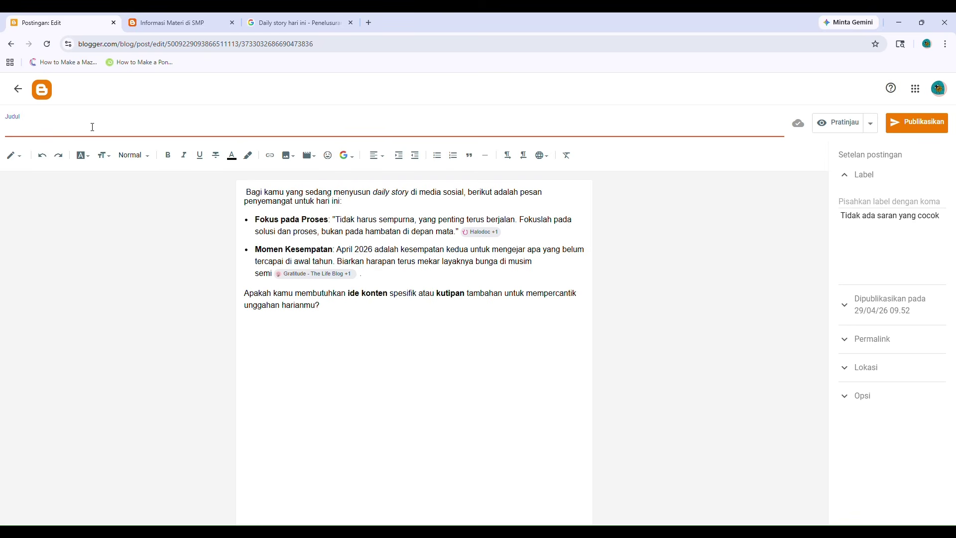
{"action": "type", "text": "Cer"}
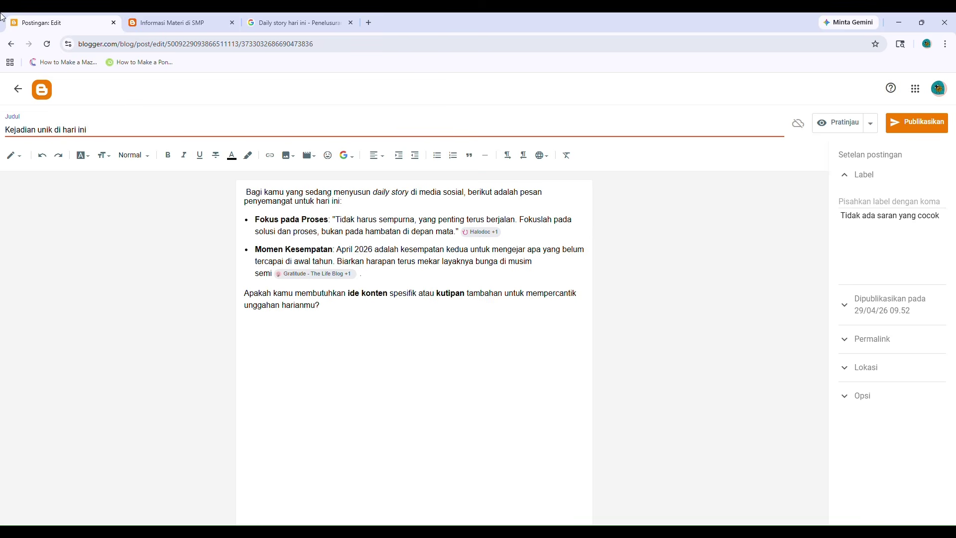
Give the post the Daily Life label and publish it.
{"action": "left_click", "coordinate": [861, 205]}
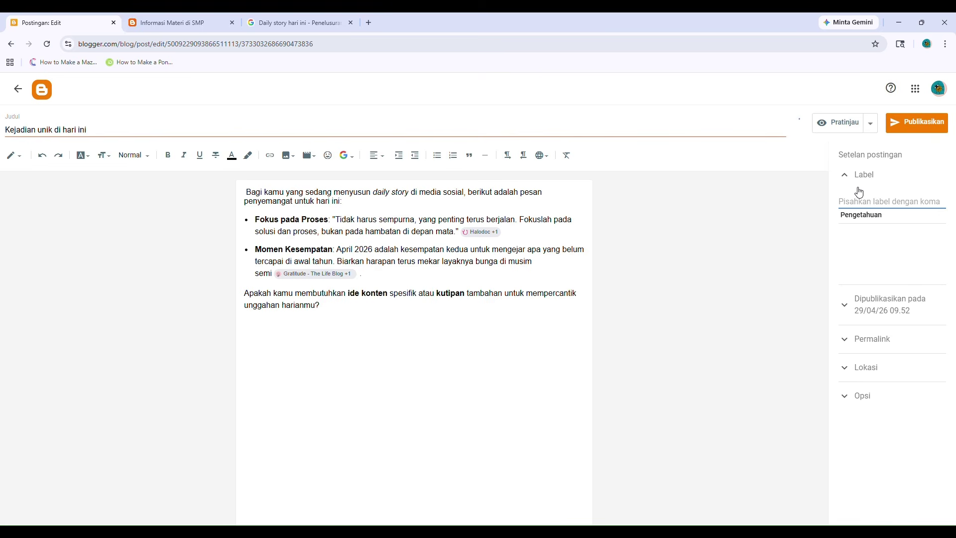
{"action": "type", "text": "Da"}
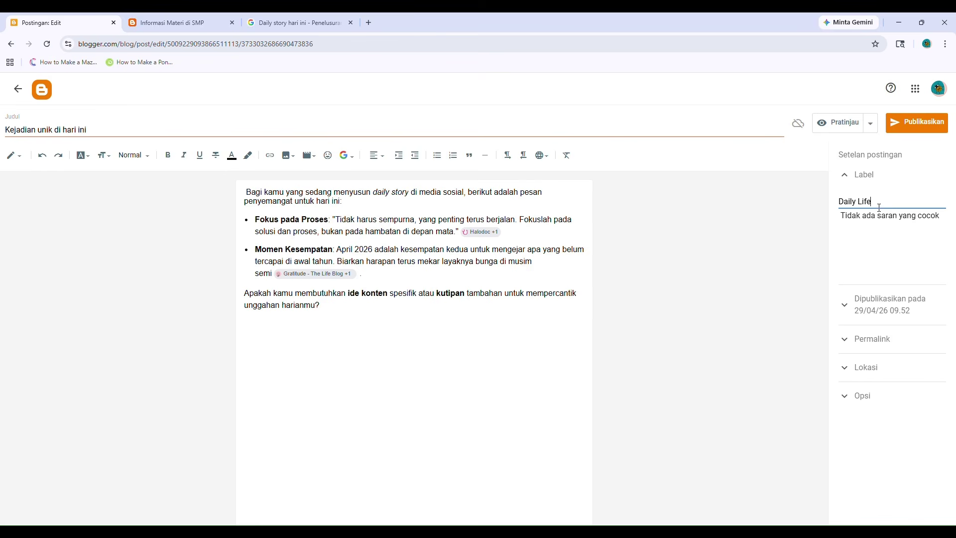
{"action": "type", "text": "ily Life,"}
{"action": "left_click", "coordinate": [910, 122]}
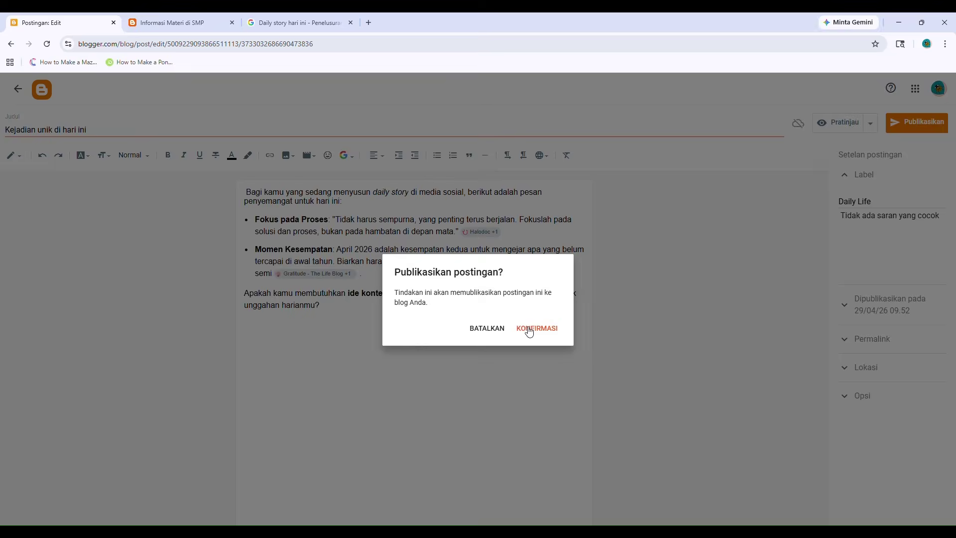
{"action": "left_click", "coordinate": [528, 328]}
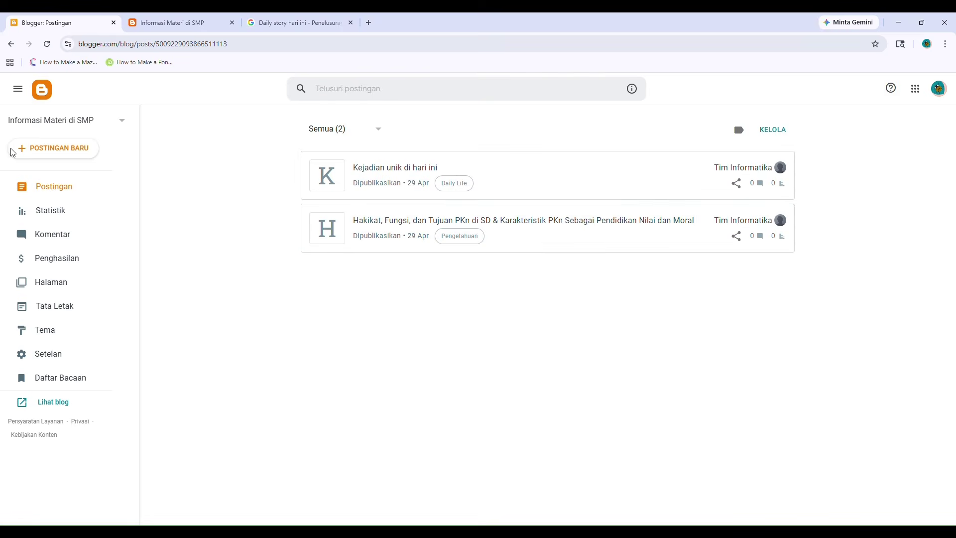
Start another new post and return to the Google search results.
{"action": "left_click", "coordinate": [48, 149]}
{"action": "left_click", "coordinate": [294, 23]}
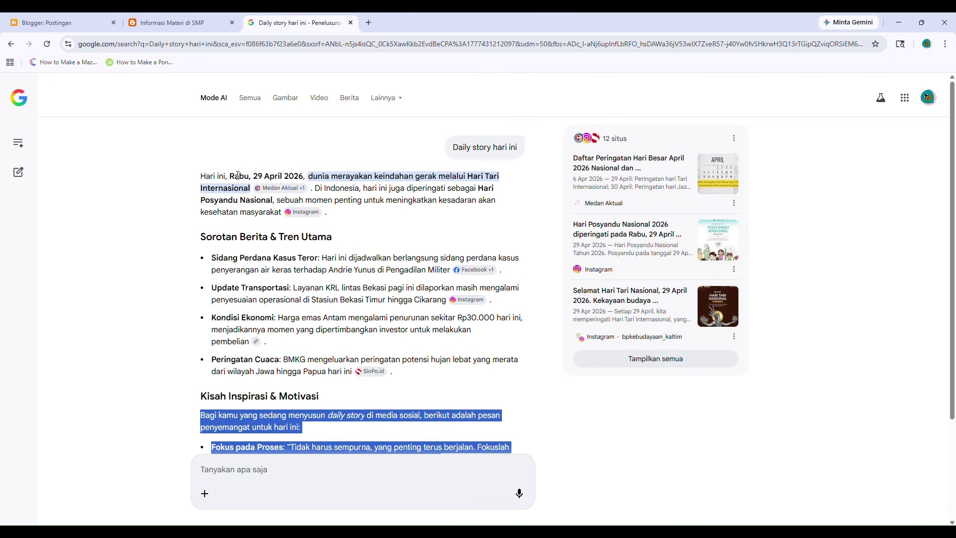
{"action": "left_click", "coordinate": [10, 45]}
Get an AI Mode answer for 'tips and trick masak nasi goreng' and select its text.
{"action": "triple_click", "coordinate": [201, 98]}
{"action": "type", "text": "T"}
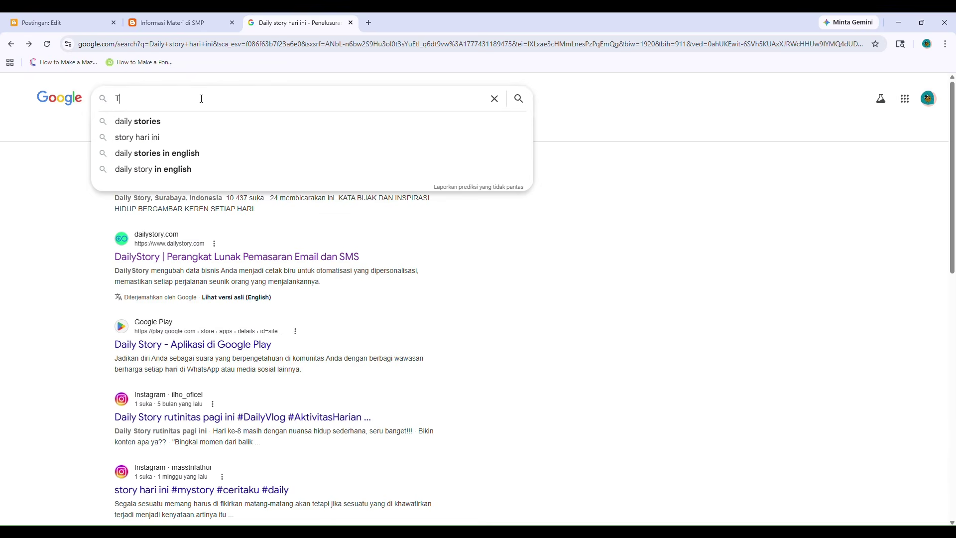
{"action": "type", "text": "IPS A"}
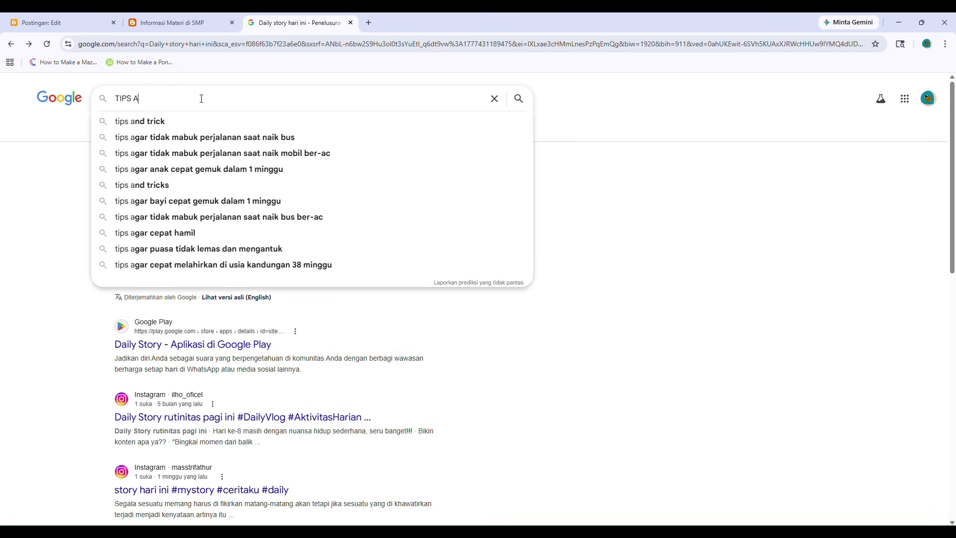
{"action": "key", "text": "Down"}
{"action": "type", "text": "MNAS"}
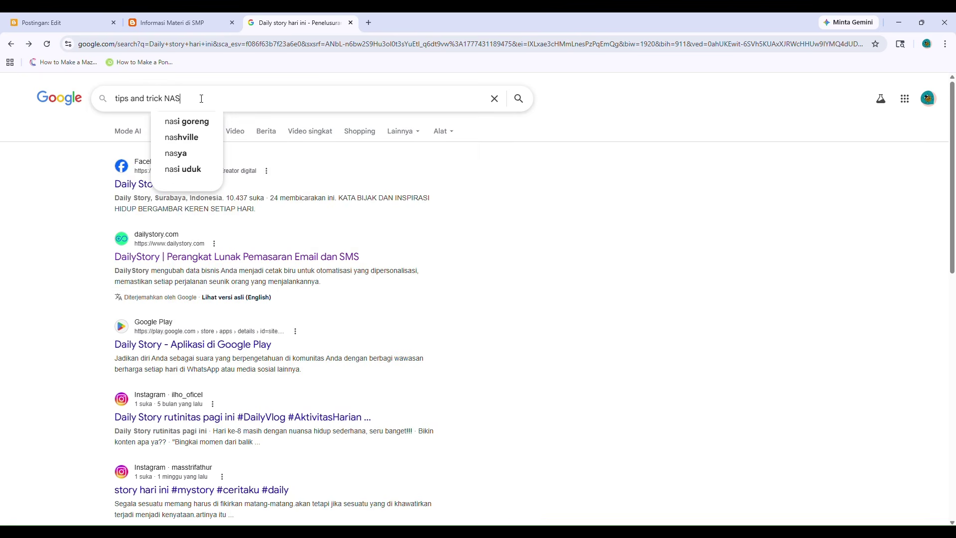
{"action": "type", "text": "AK NASI"}
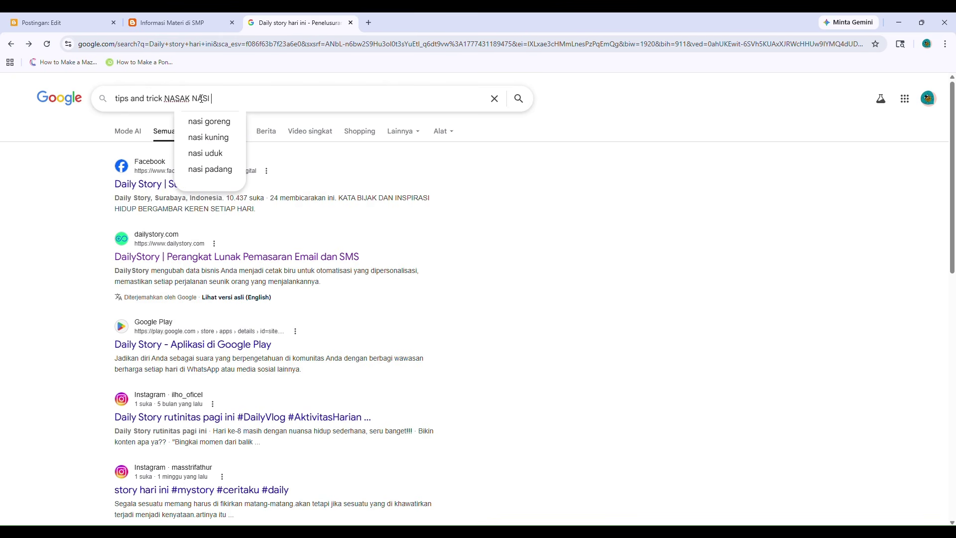
{"action": "left_click", "coordinate": [209, 122]}
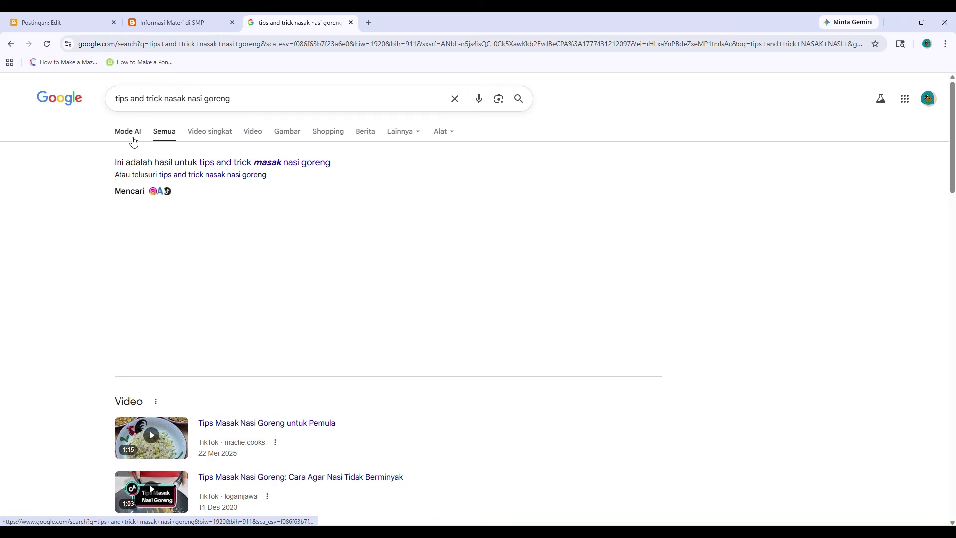
{"action": "left_click", "coordinate": [133, 141]}
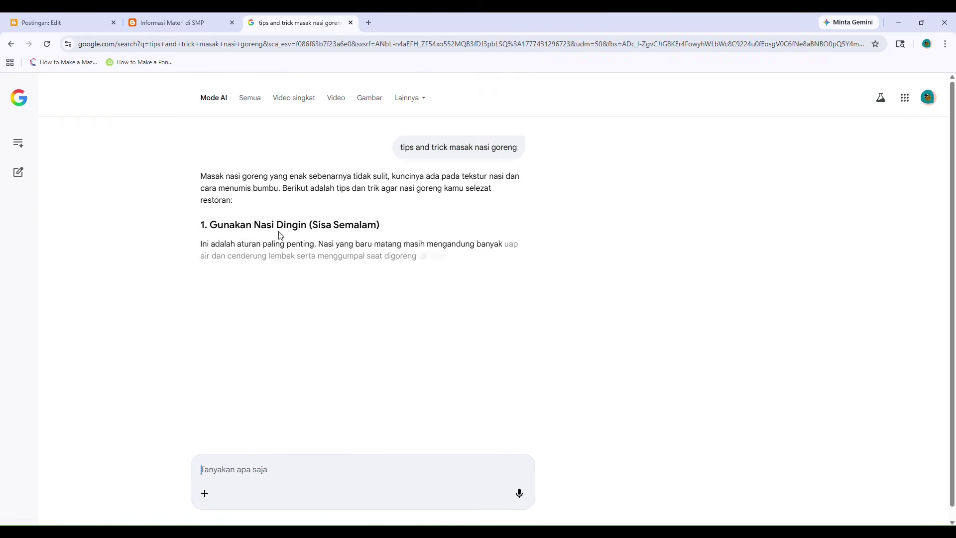
{"action": "left_click_drag", "start_coordinate": [200, 175], "coordinate": [423, 317]}
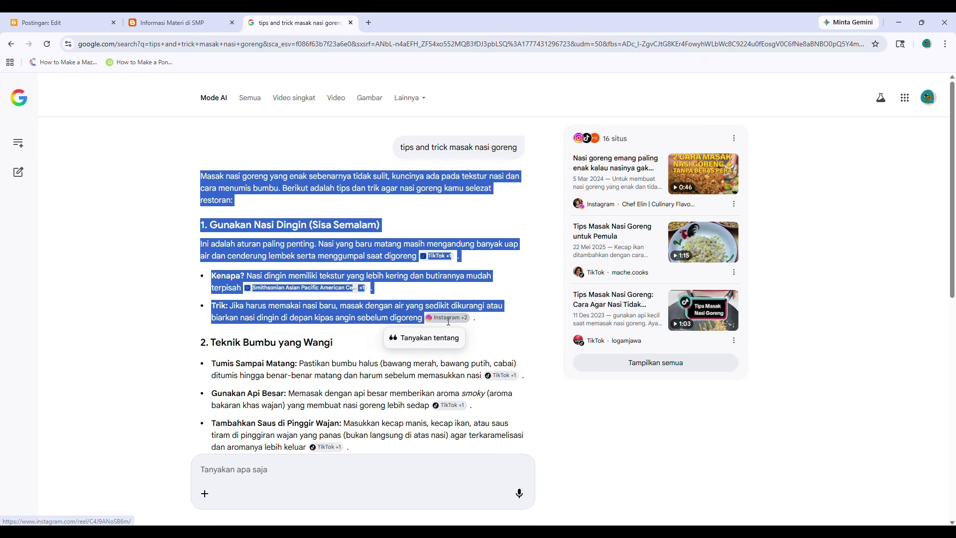
Title the new post 'Masak Nasi Goreng Ala Gue' and label it Tips and Trick.
{"action": "left_click", "coordinate": [62, 22]}
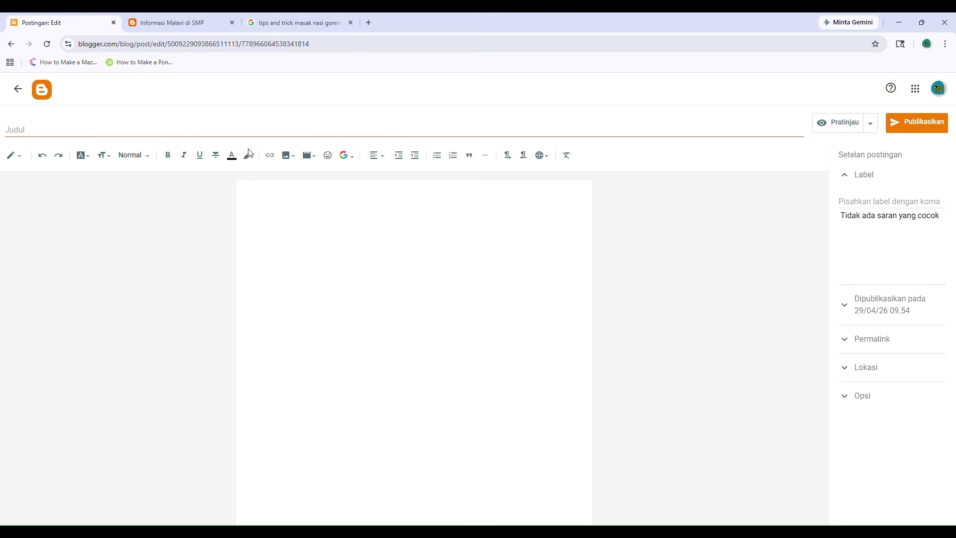
{"action": "left_click", "coordinate": [191, 132]}
{"action": "type", "text": "mAS"}
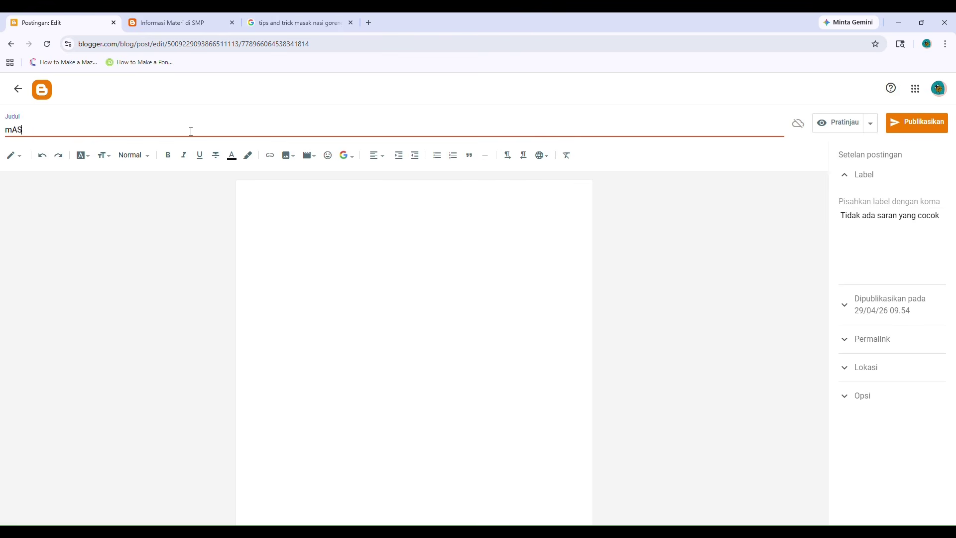
{"action": "key", "text": "BackSpace"}
{"action": "key", "text": "BackSpace"}
{"action": "key", "text": "BackSpace"}
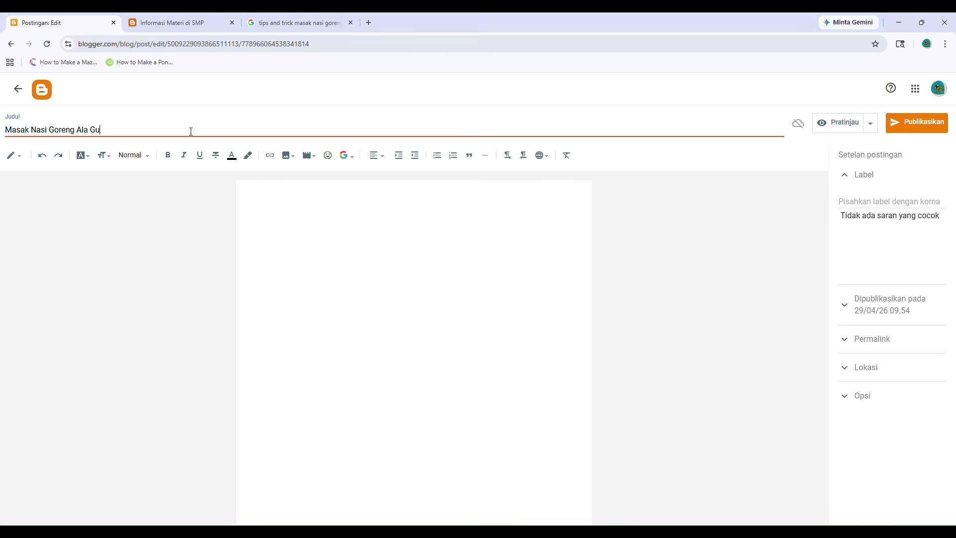
{"action": "left_click", "coordinate": [875, 200]}
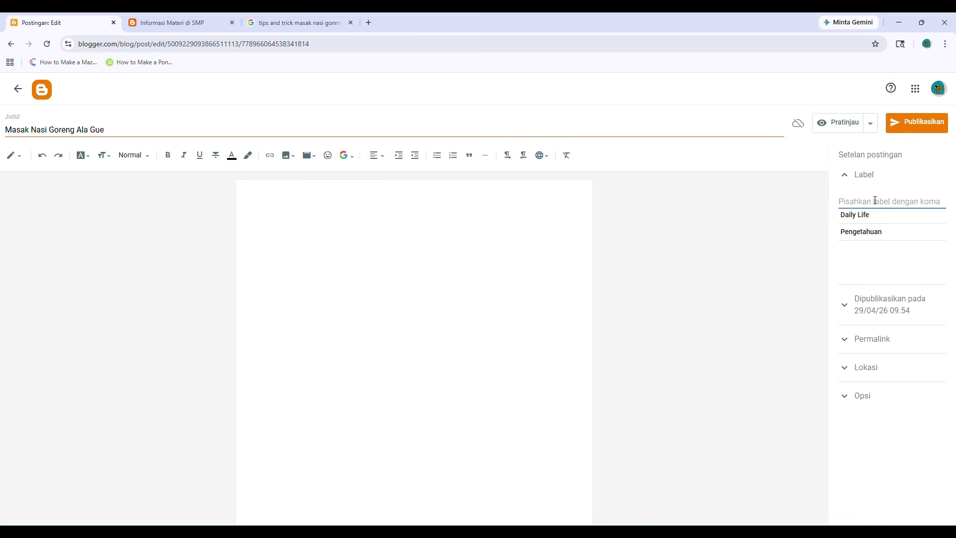
{"action": "type", "text": "Tips and Tric"}
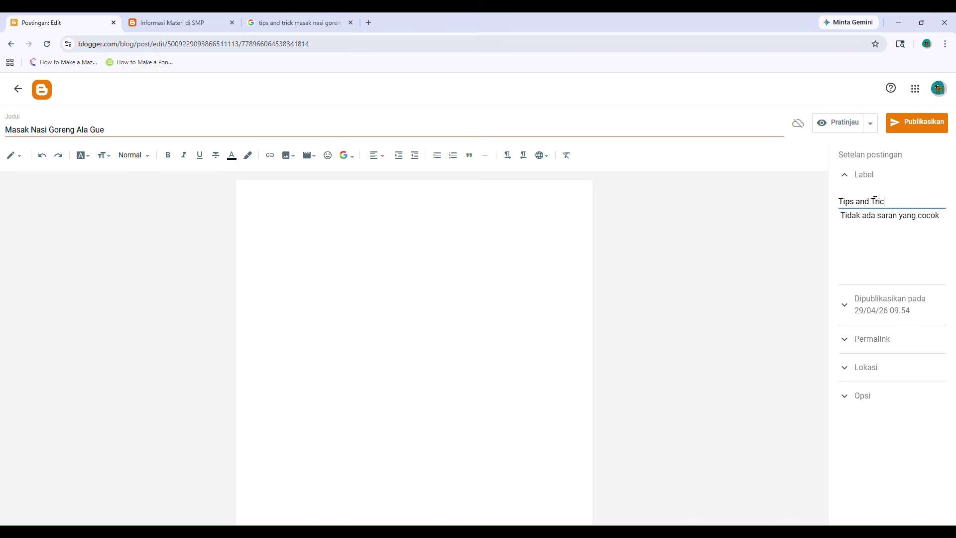
Paste the nasi goreng tips into the post body and publish it.
{"action": "left_click", "coordinate": [516, 229]}
{"action": "key", "text": "ctrl+v"}
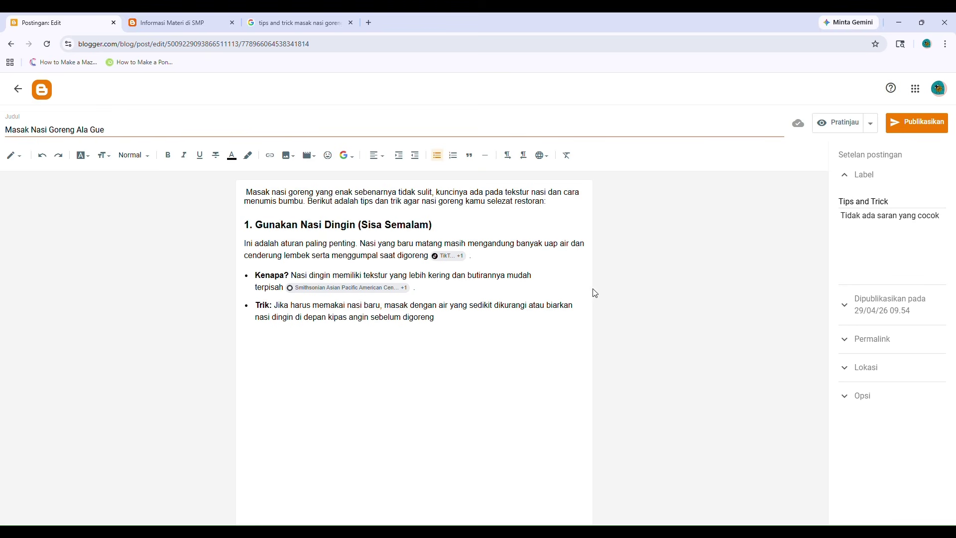
{"action": "left_click", "coordinate": [915, 121]}
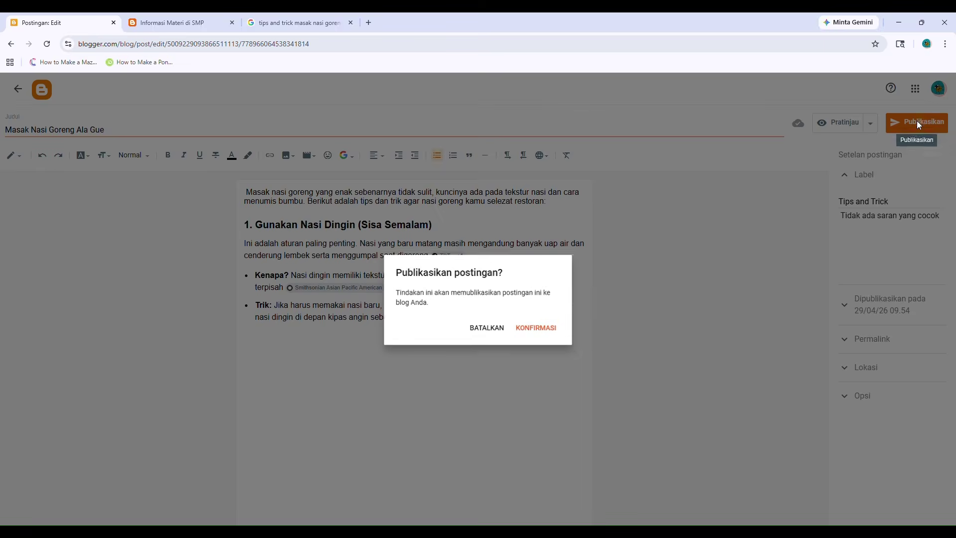
{"action": "left_click", "coordinate": [535, 331]}
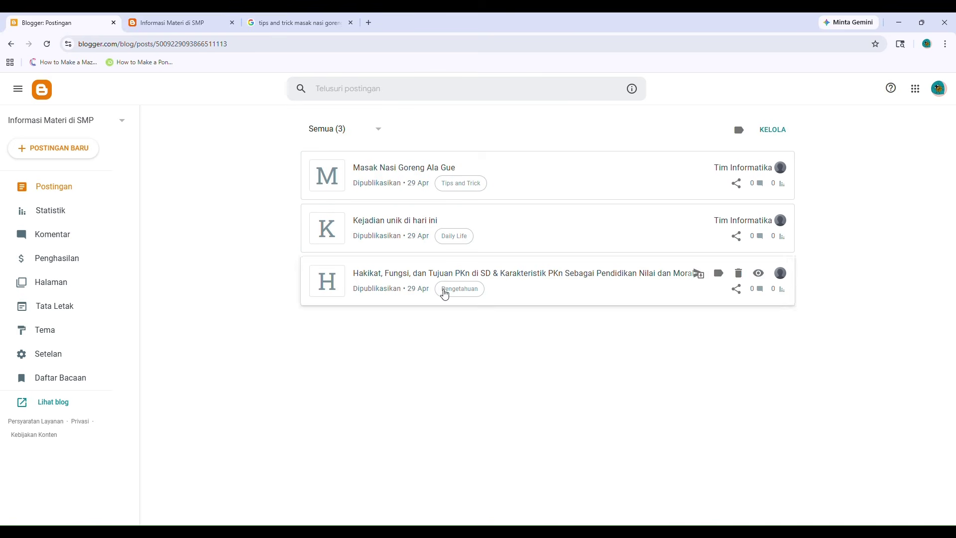
Reload the live blog to review the three new posts, then return to the Blogger posts list.
{"action": "left_click", "coordinate": [149, 18]}
{"action": "left_click", "coordinate": [46, 44]}
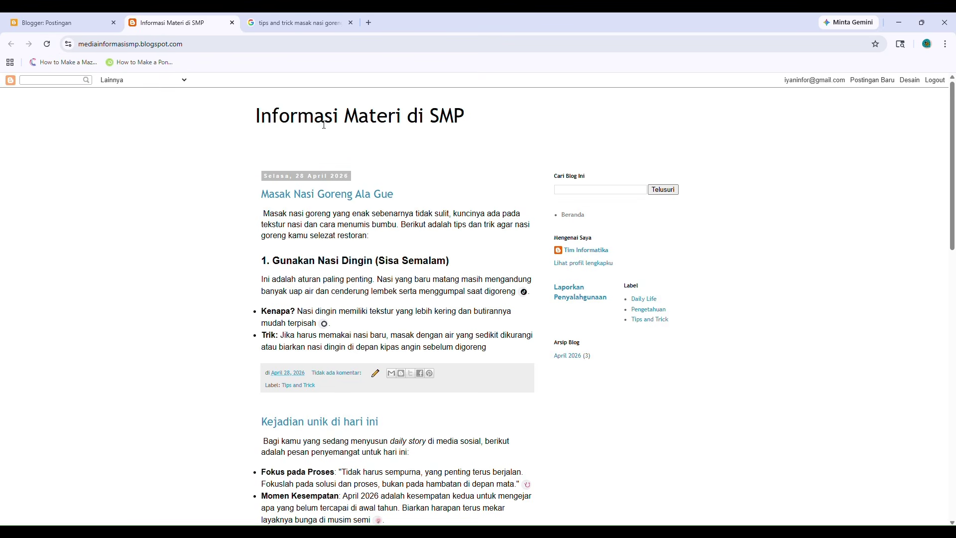
{"action": "scroll", "coordinate": [333, 216], "scroll_direction": "down", "scroll_amount": 2}
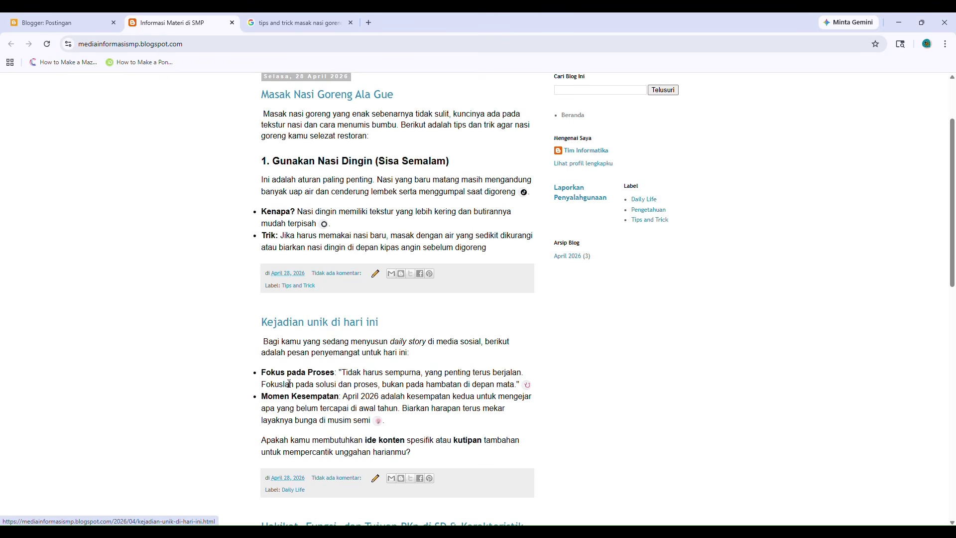
{"action": "scroll", "coordinate": [319, 408], "scroll_direction": "down", "scroll_amount": 7}
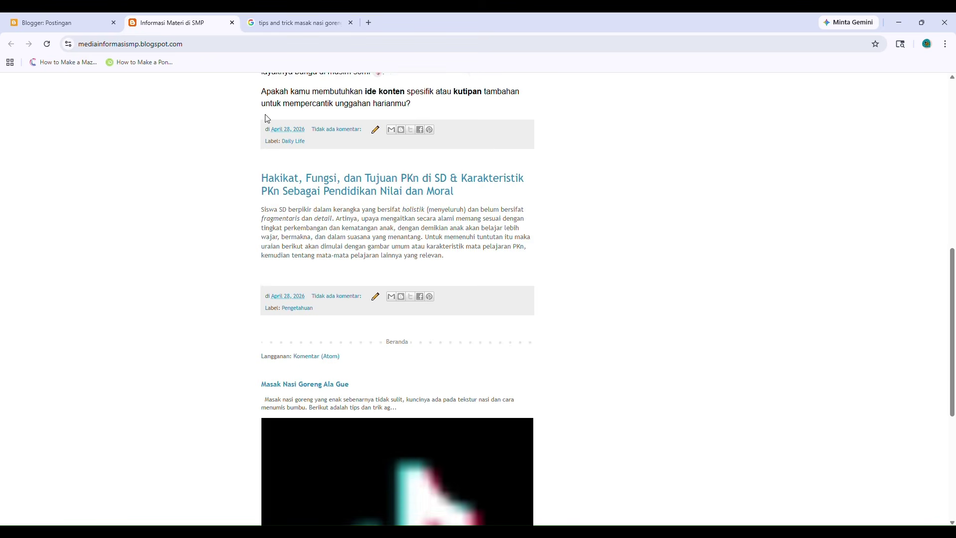
{"action": "scroll", "coordinate": [269, 150], "scroll_direction": "up", "scroll_amount": 1}
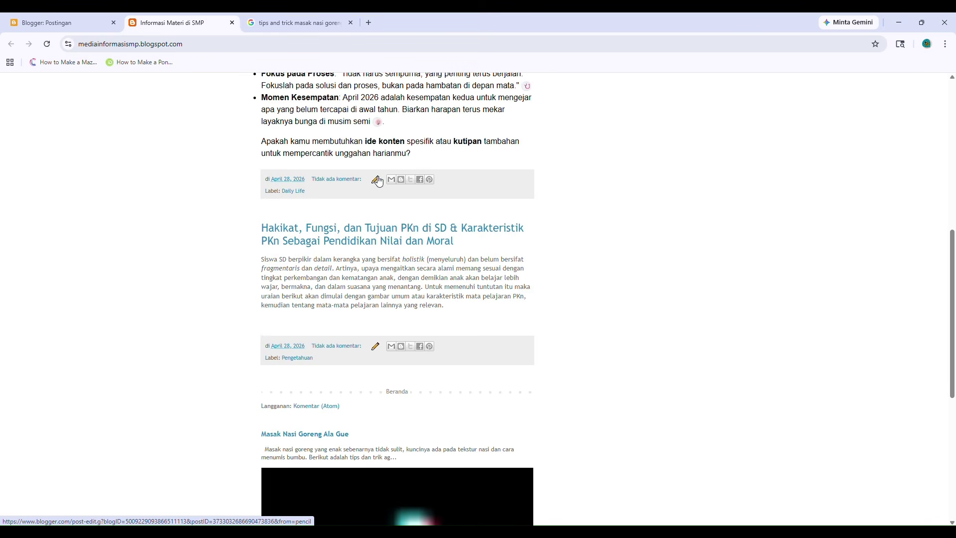
{"action": "scroll", "coordinate": [307, 344], "scroll_direction": "up", "scroll_amount": 1}
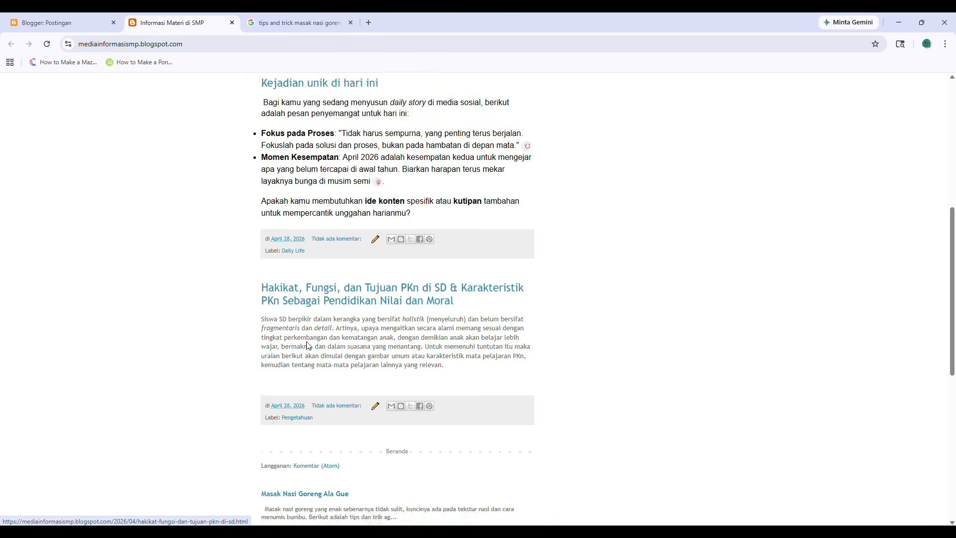
{"action": "scroll", "coordinate": [309, 347], "scroll_direction": "down", "scroll_amount": 7}
{"action": "scroll", "coordinate": [312, 349], "scroll_direction": "up", "scroll_amount": 14}
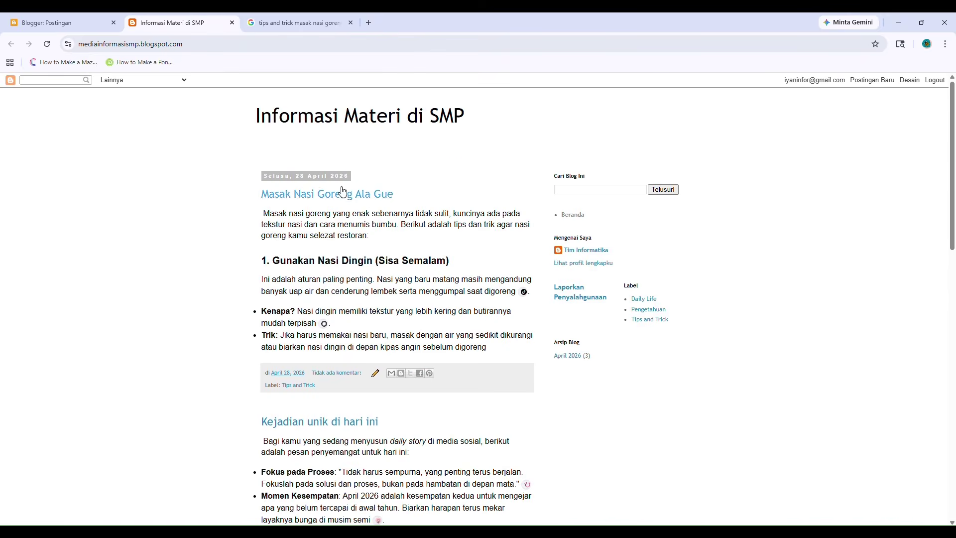
{"action": "left_click_drag", "start_coordinate": [224, 110], "coordinate": [490, 143]}
{"action": "left_click", "coordinate": [224, 172]}
{"action": "left_click", "coordinate": [94, 23]}
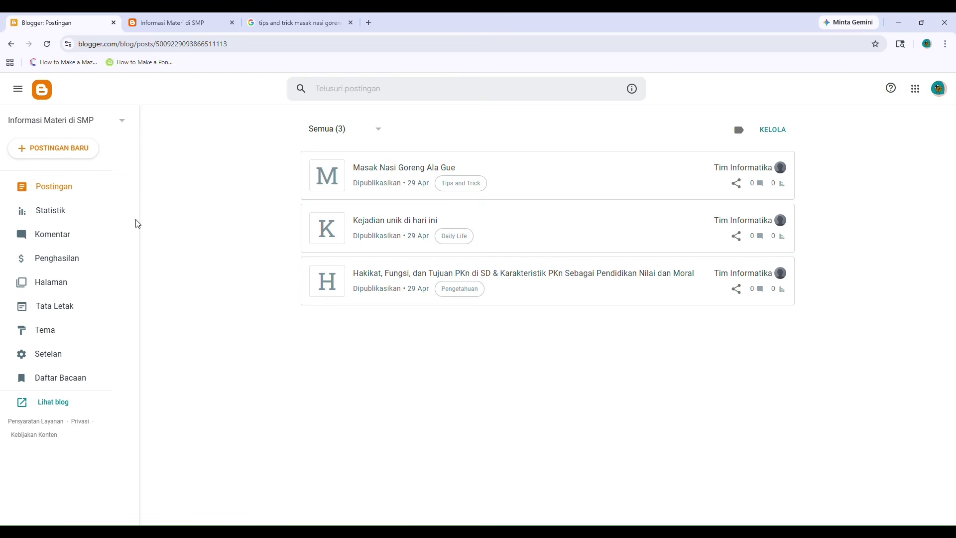
In Tata Letak, set the Navbar gadget to Nonaktif and save it.
{"action": "left_click", "coordinate": [78, 315]}
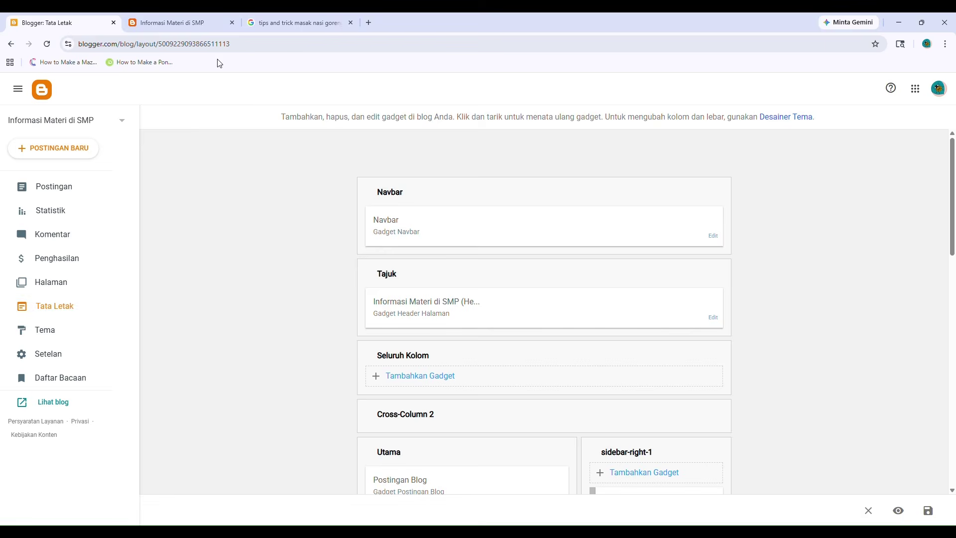
{"action": "left_click", "coordinate": [183, 22]}
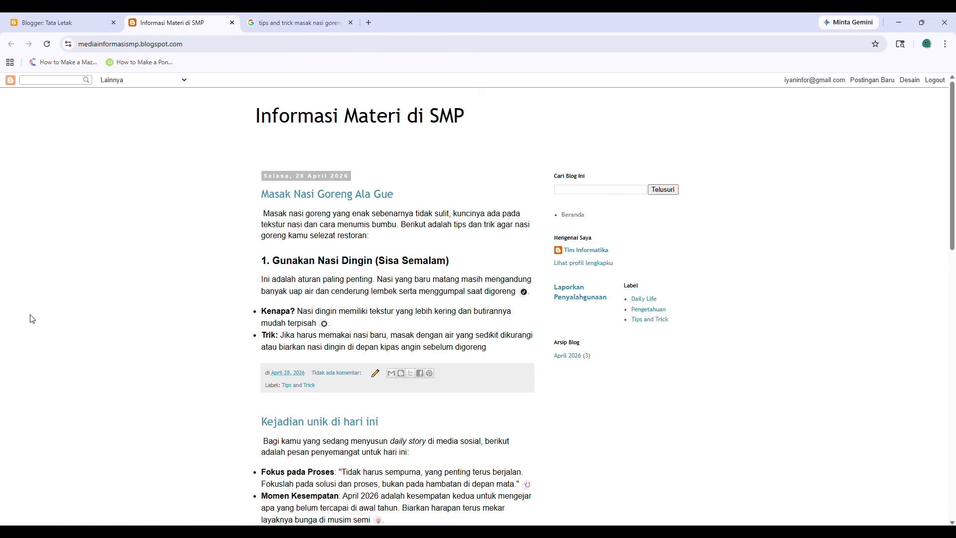
{"action": "left_click", "coordinate": [17, 23]}
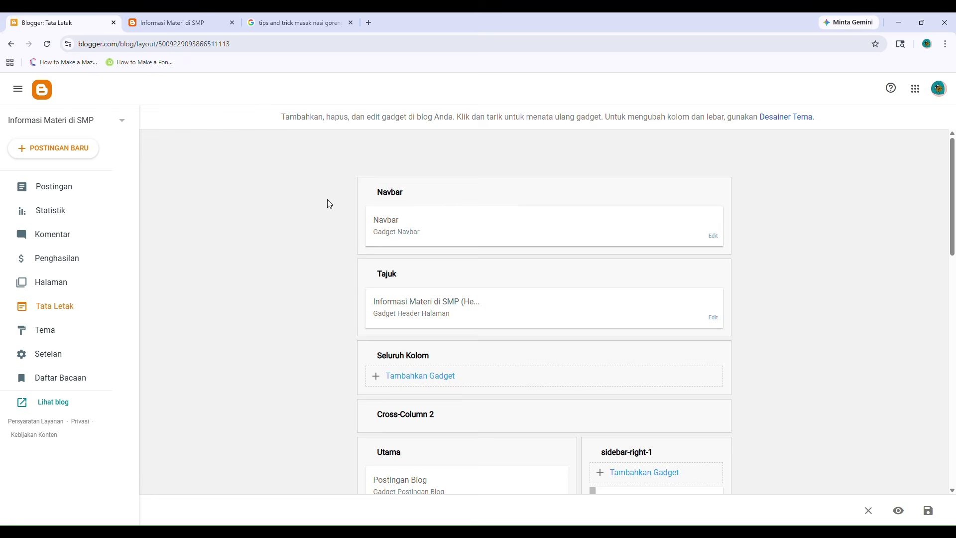
{"action": "left_click", "coordinate": [168, 22]}
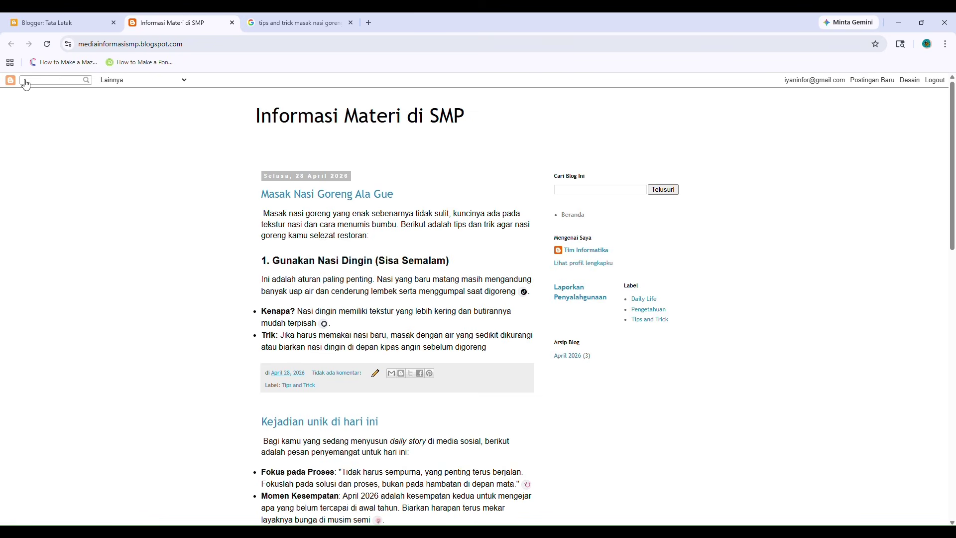
{"action": "left_click", "coordinate": [74, 22]}
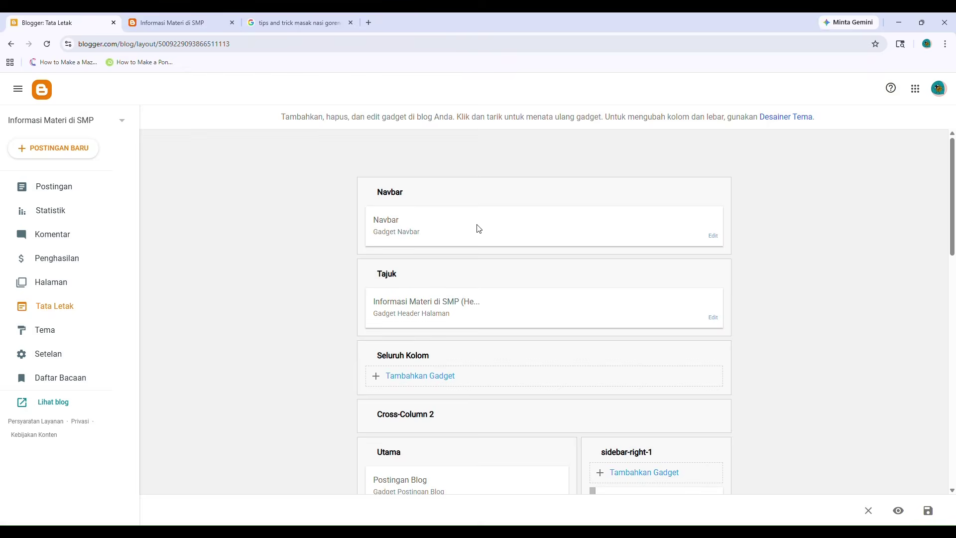
{"action": "left_click", "coordinate": [715, 236]}
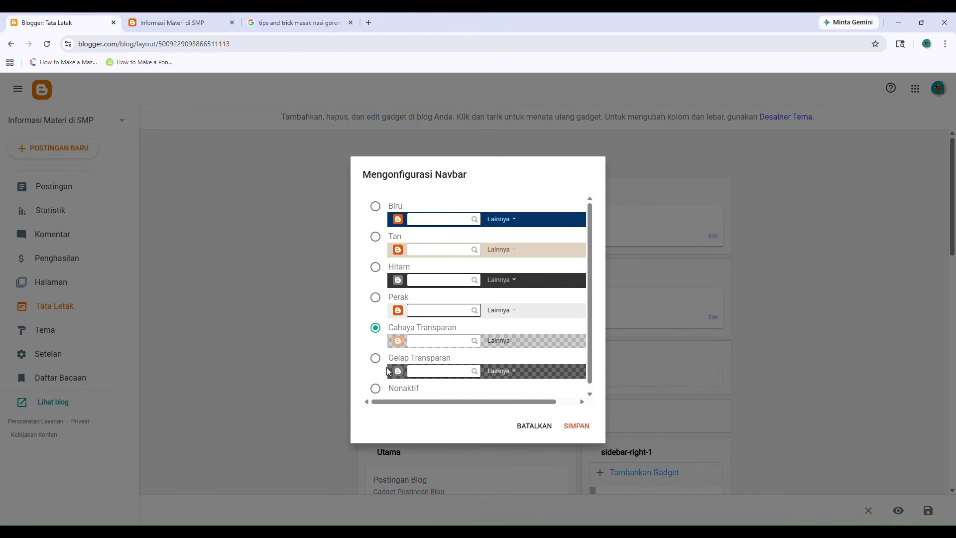
{"action": "left_click", "coordinate": [375, 388]}
{"action": "left_click", "coordinate": [577, 425]}
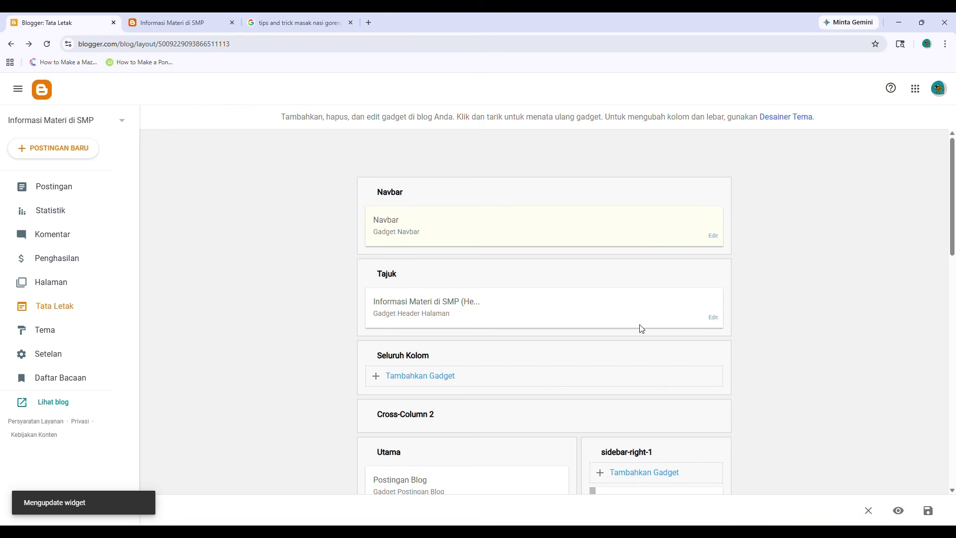
{"action": "scroll", "coordinate": [641, 328], "scroll_direction": "down", "scroll_amount": 2}
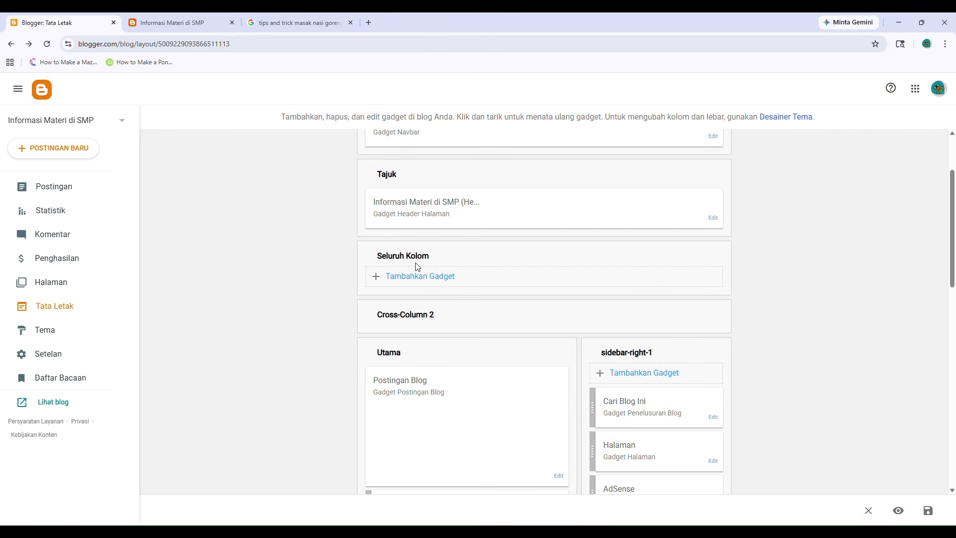
Add a link list gadget to Seluruh Kolom and edit its title.
{"action": "left_click", "coordinate": [425, 276]}
{"action": "scroll", "coordinate": [448, 224], "scroll_direction": "down", "scroll_amount": 6}
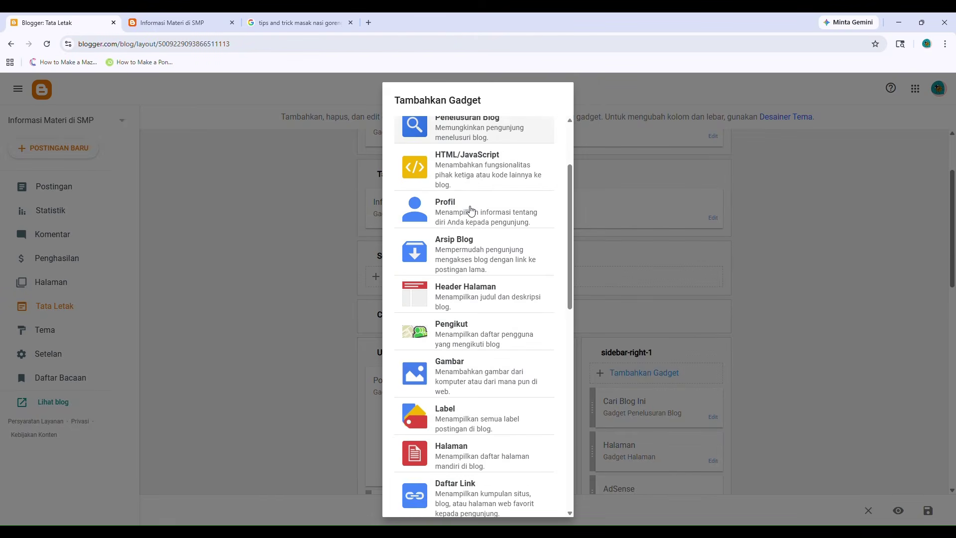
{"action": "left_click", "coordinate": [475, 298]}
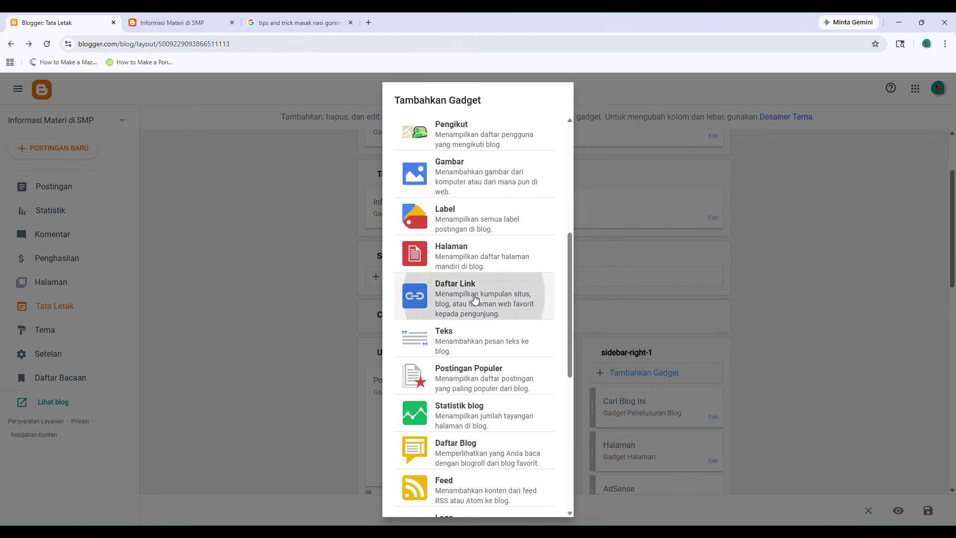
{"action": "left_click", "coordinate": [383, 222]}
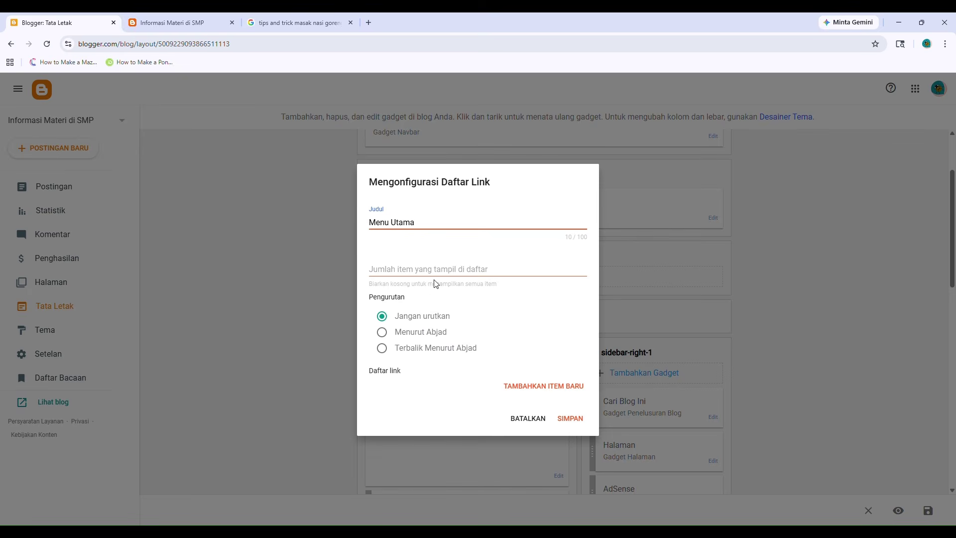
Add a new link item for Pengetahuan and clear its default URL.
{"action": "left_click", "coordinate": [567, 390]}
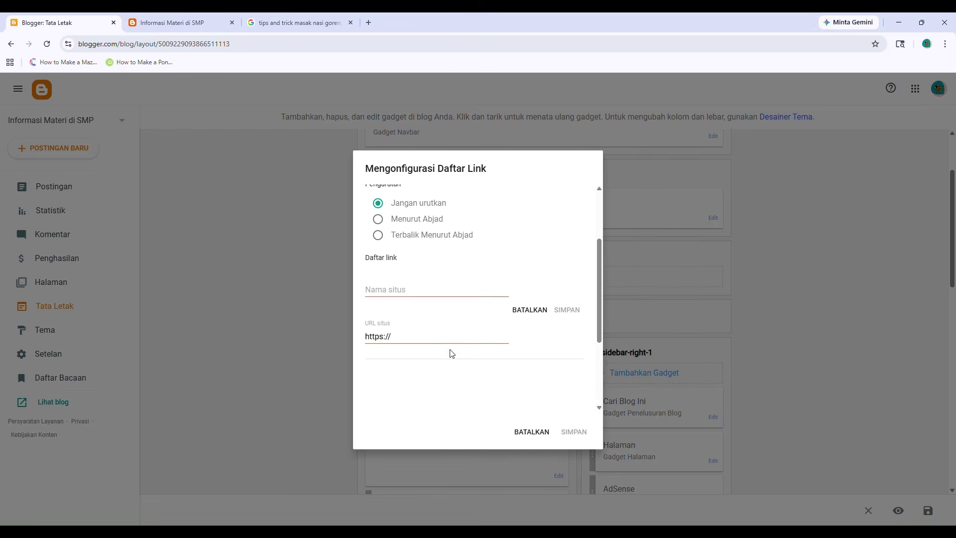
{"action": "left_click", "coordinate": [404, 292]}
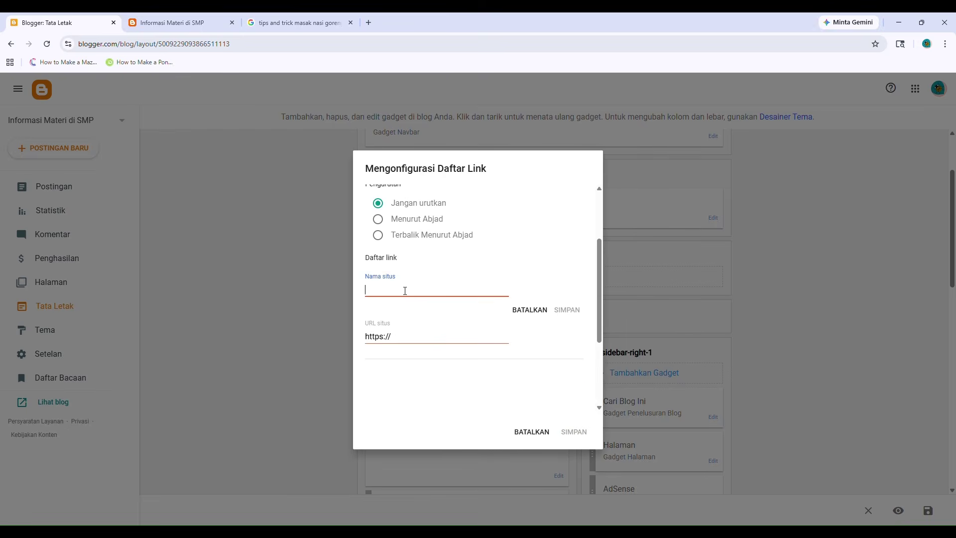
{"action": "type", "text": "Peb"}
{"action": "triple_click", "coordinate": [394, 332]}
{"action": "key", "text": "BackSpace"}
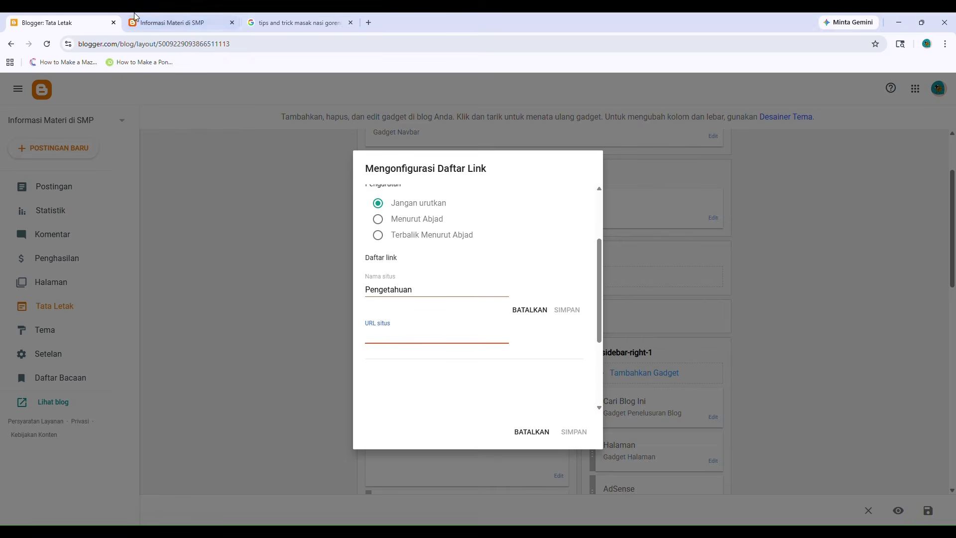
Use the live blog's Pengetahuan label page address as the link URL and save the item.
{"action": "left_click", "coordinate": [161, 22]}
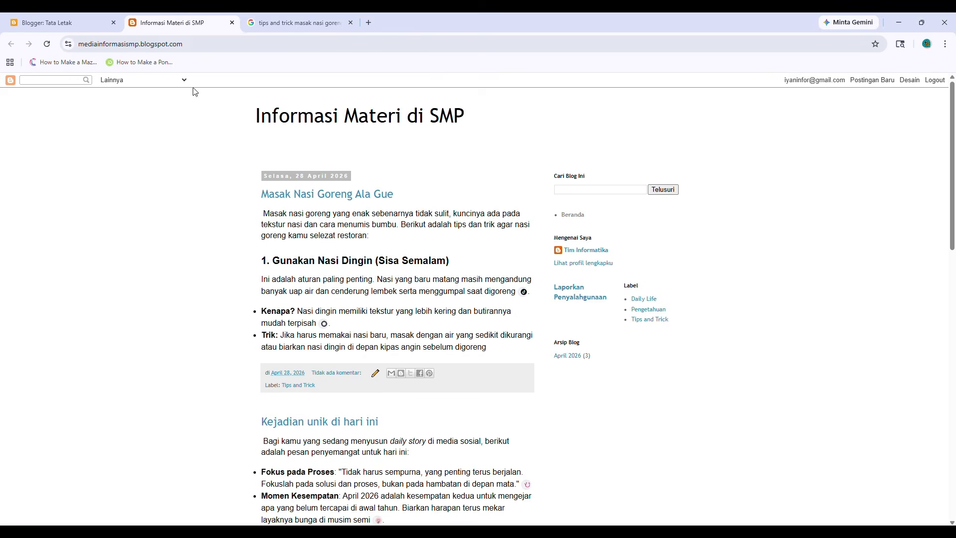
{"action": "scroll", "coordinate": [305, 376], "scroll_direction": "down", "scroll_amount": 9}
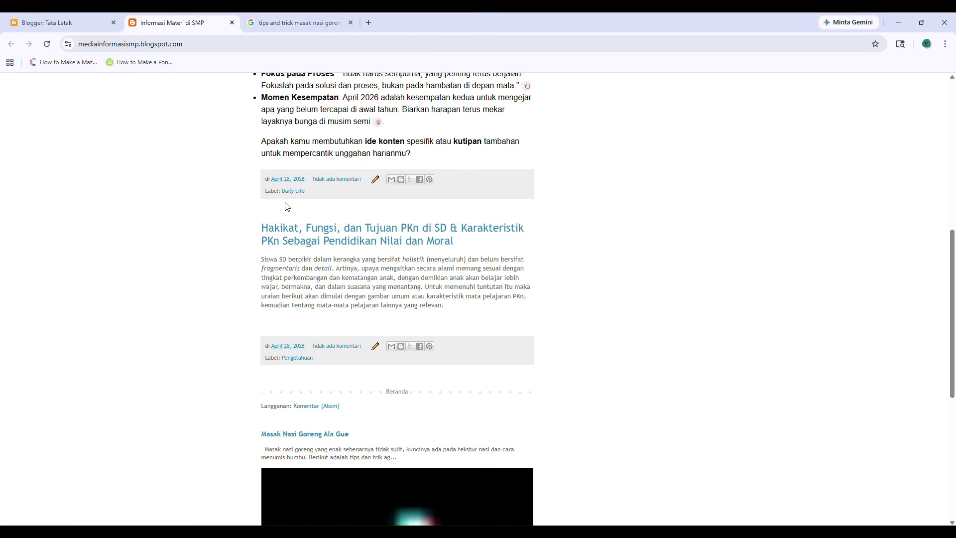
{"action": "scroll", "coordinate": [305, 249], "scroll_direction": "down", "scroll_amount": 2}
{"action": "left_click", "coordinate": [299, 211]}
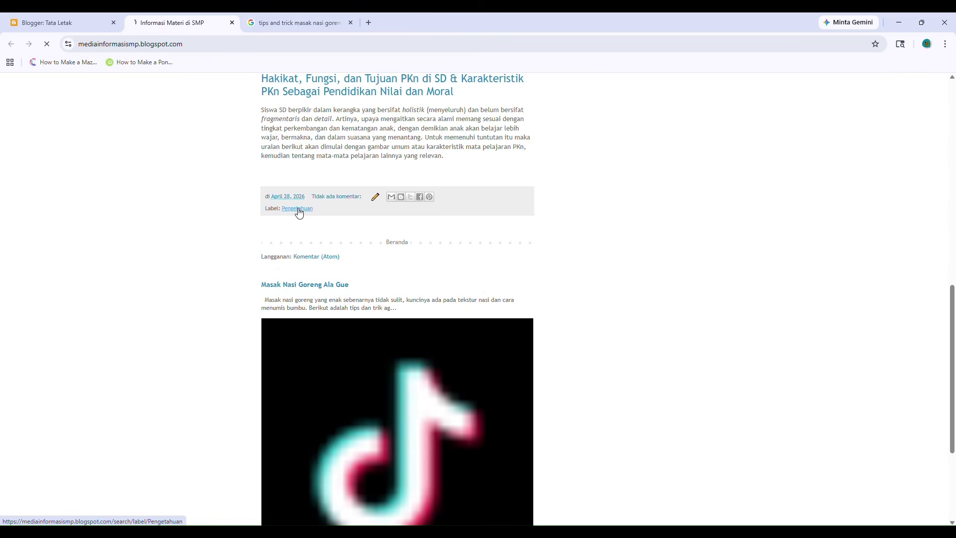
{"action": "left_click", "coordinate": [289, 43]}
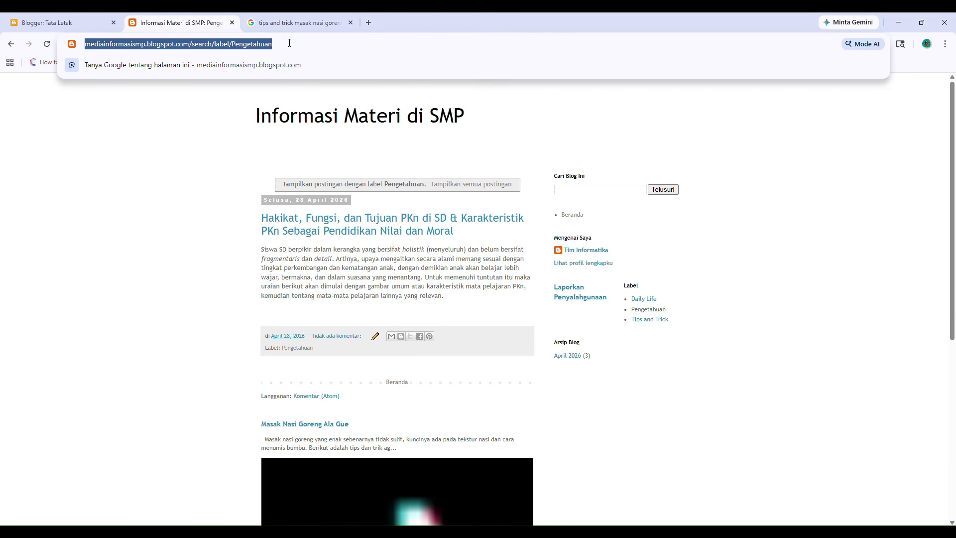
{"action": "left_click", "coordinate": [47, 22]}
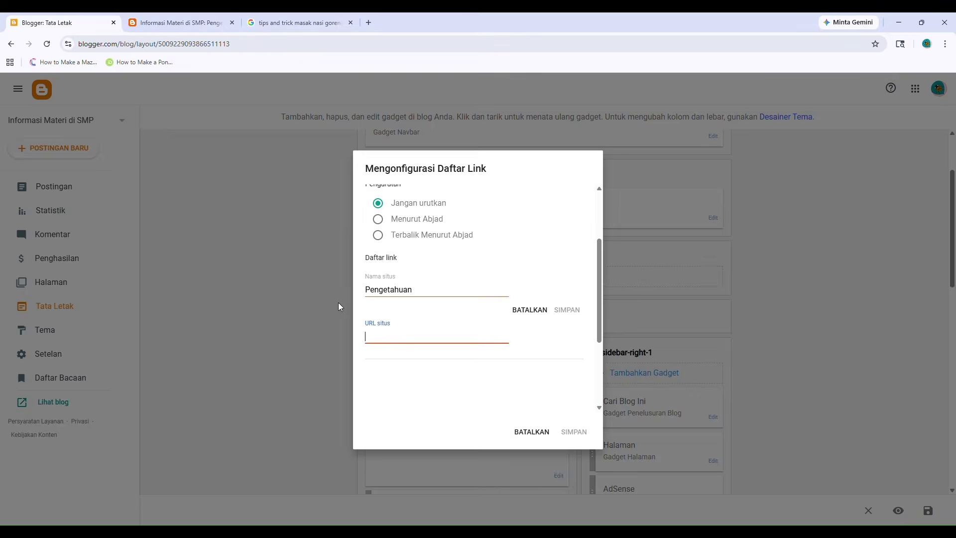
{"action": "key", "text": "ctrl+v"}
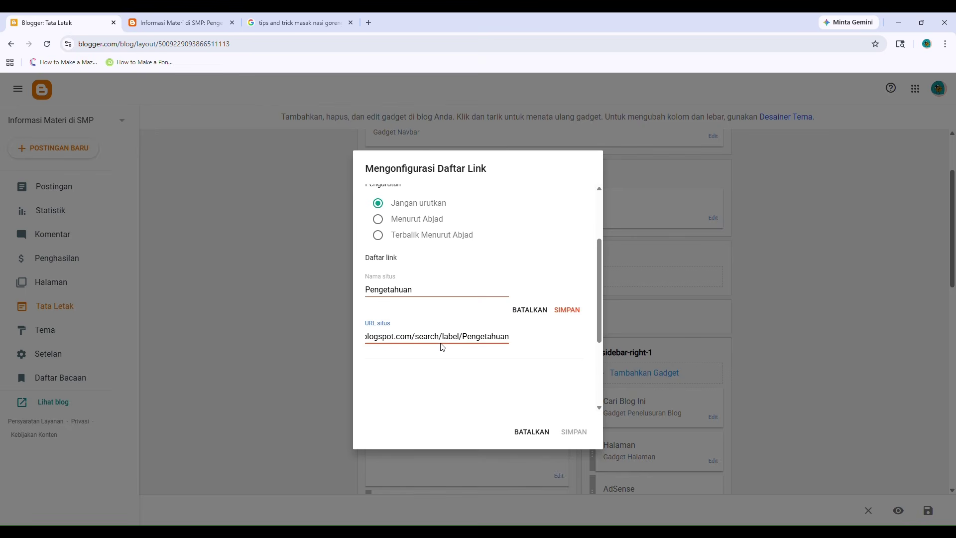
{"action": "left_click", "coordinate": [563, 311]}
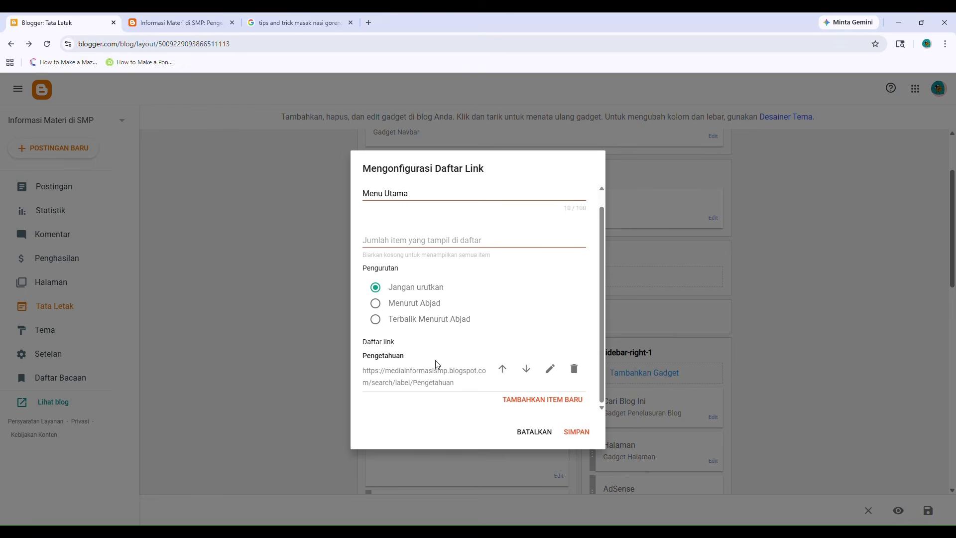
Add a second link item named Daily Life.
{"action": "left_click", "coordinate": [545, 400]}
{"action": "scroll", "coordinate": [383, 336], "scroll_direction": "down", "scroll_amount": 2}
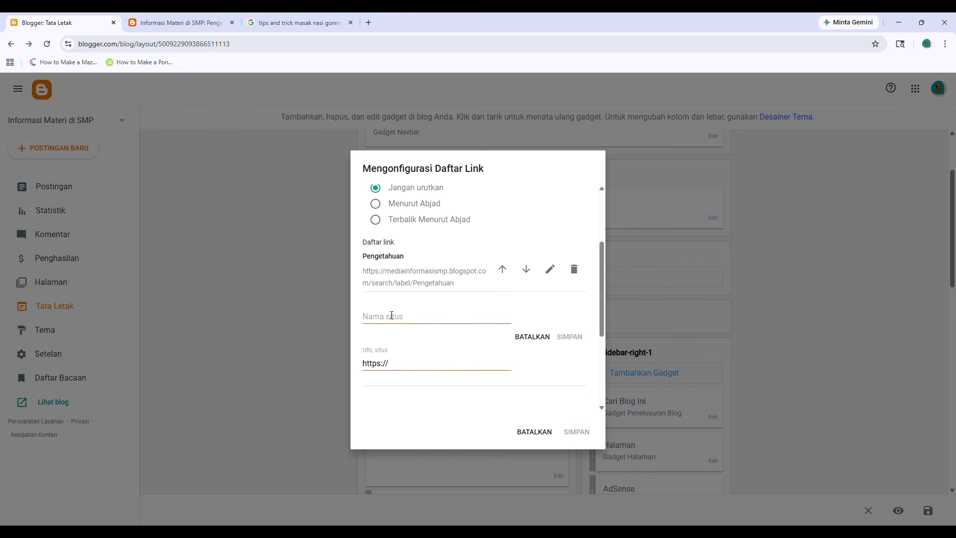
{"action": "left_click", "coordinate": [391, 315]}
{"action": "type", "text": "Daily Life"}
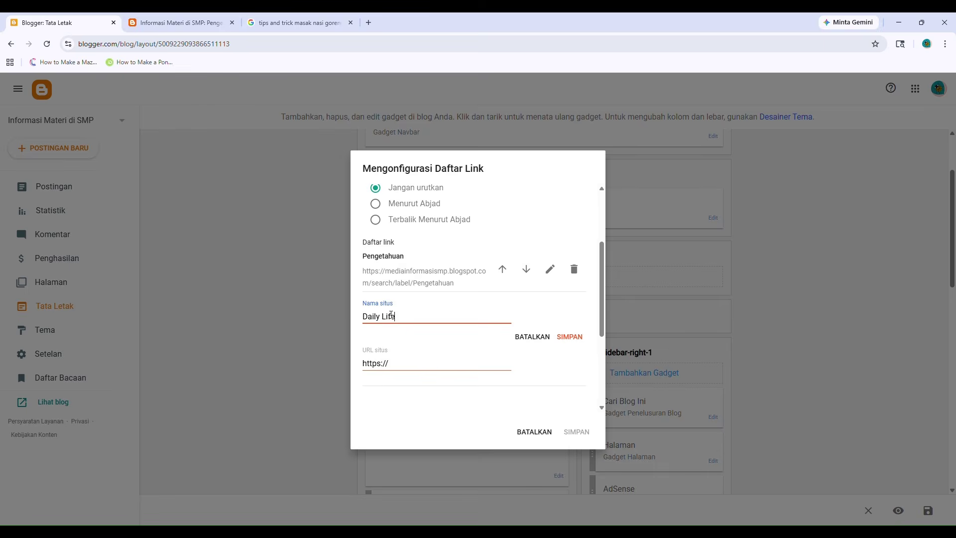
Paste the Daily Life label page address from the live blog as its URL and save the item.
{"action": "left_click", "coordinate": [177, 23]}
{"action": "scroll", "coordinate": [376, 333], "scroll_direction": "down", "scroll_amount": 1}
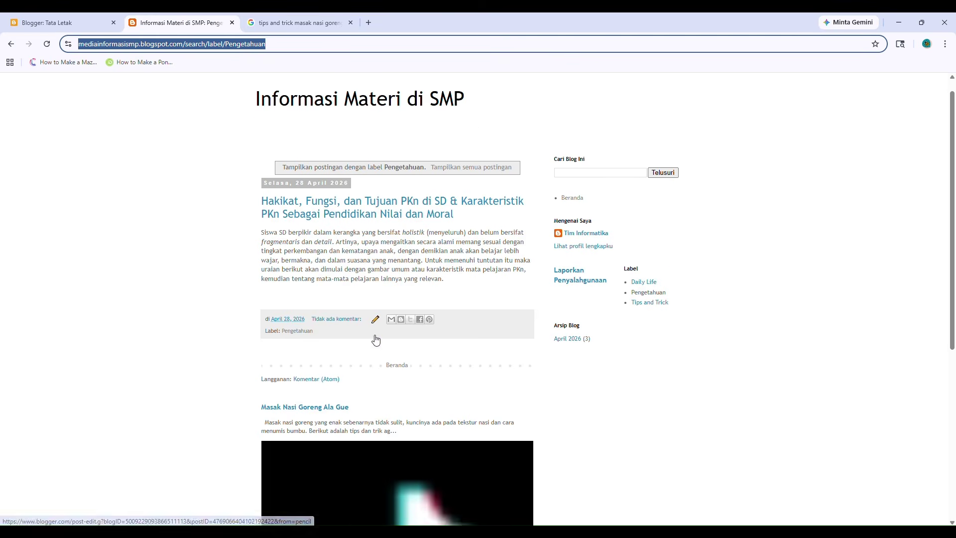
{"action": "left_click", "coordinate": [11, 44]}
{"action": "scroll", "coordinate": [362, 228], "scroll_direction": "down", "scroll_amount": 2}
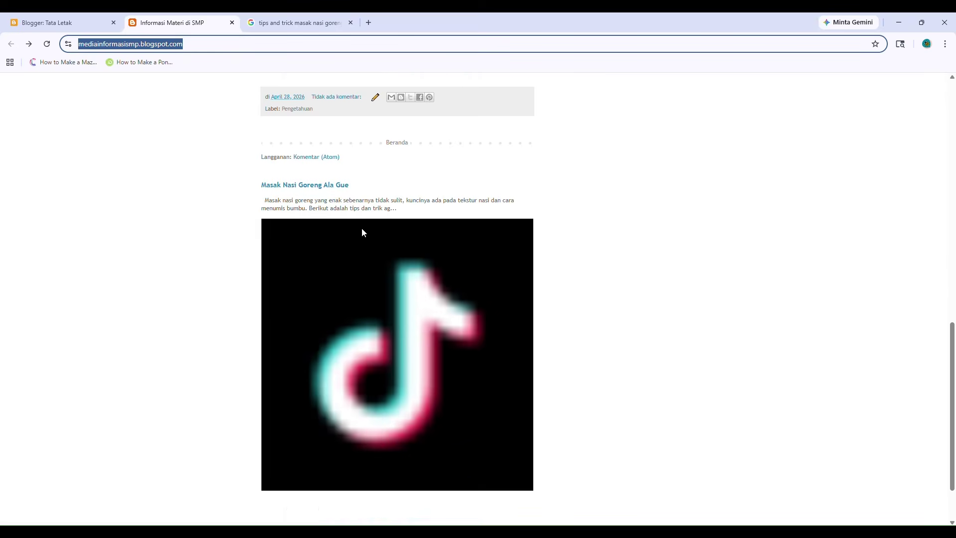
{"action": "scroll", "coordinate": [361, 228], "scroll_direction": "up", "scroll_amount": 1}
{"action": "scroll", "coordinate": [311, 207], "scroll_direction": "up", "scroll_amount": 12}
{"action": "scroll", "coordinate": [341, 267], "scroll_direction": "down", "scroll_amount": 3}
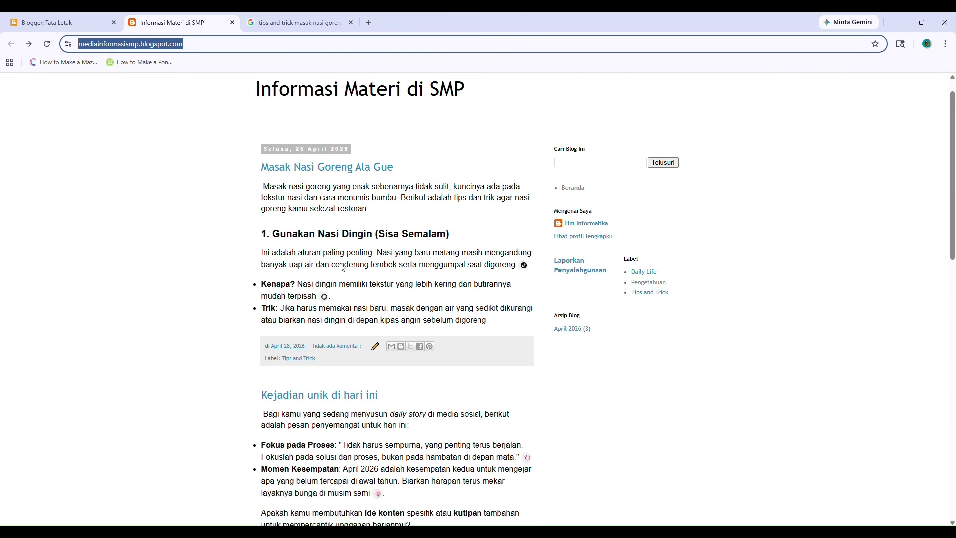
{"action": "scroll", "coordinate": [302, 275], "scroll_direction": "down", "scroll_amount": 2}
{"action": "left_click", "coordinate": [301, 342]}
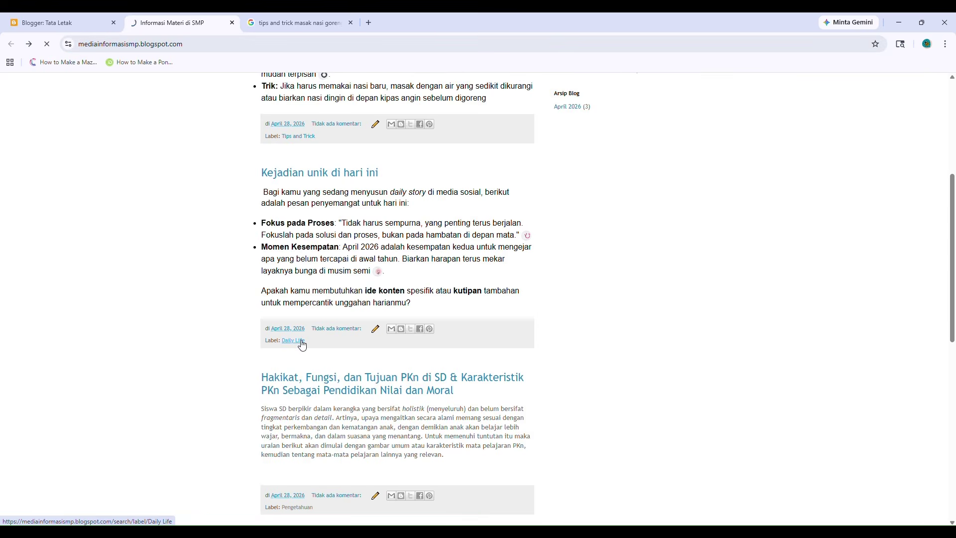
{"action": "left_click", "coordinate": [263, 45]}
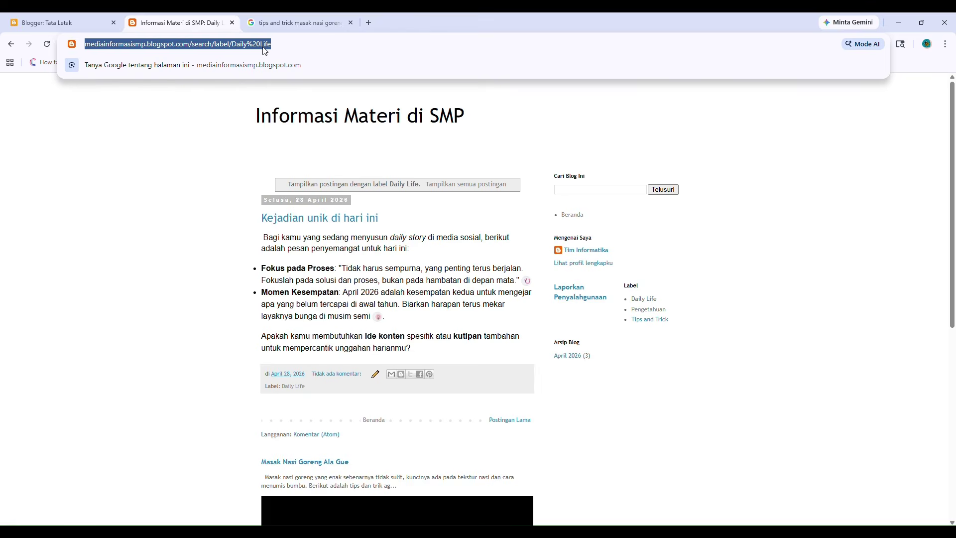
{"action": "left_click", "coordinate": [45, 22]}
{"action": "left_click", "coordinate": [412, 361]}
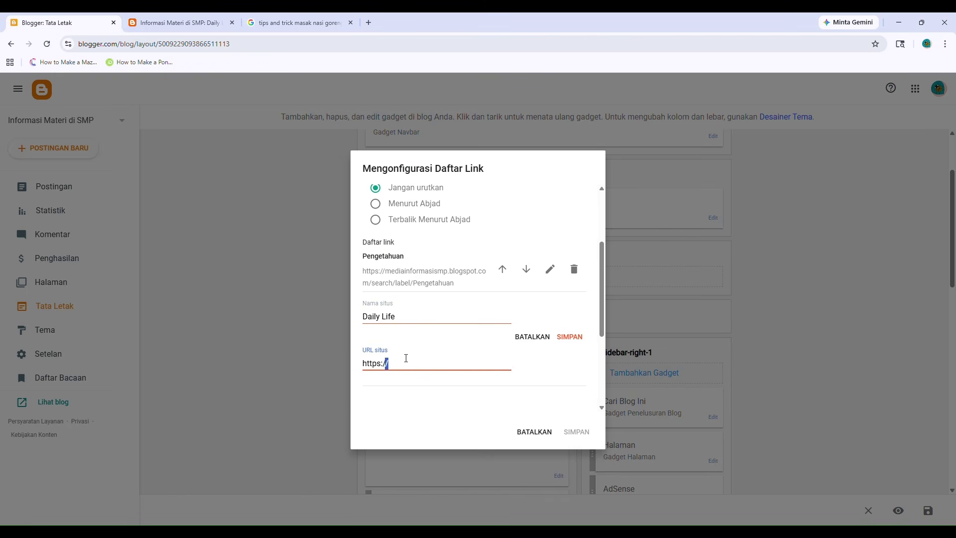
{"action": "key", "text": "ctrl+a"}
{"action": "key", "text": "ctrl+v"}
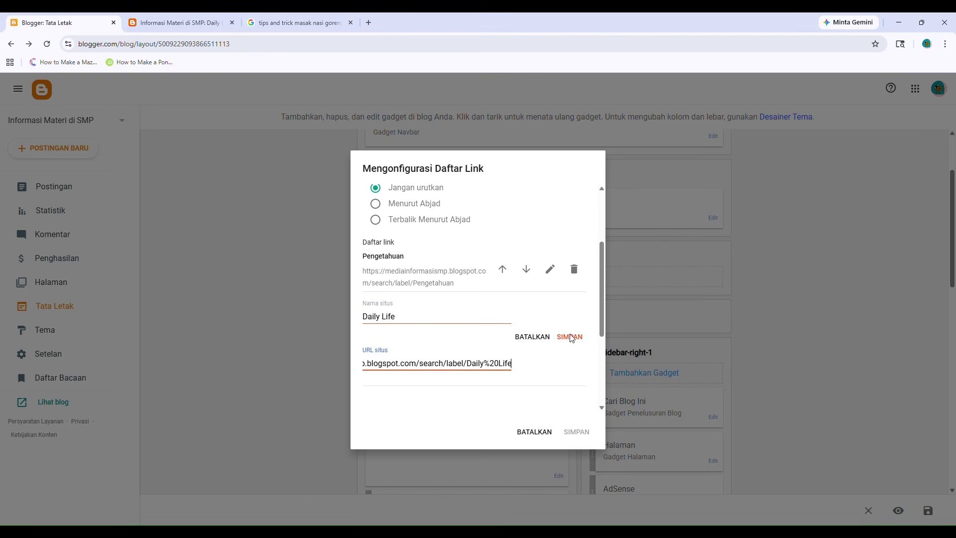
{"action": "left_click", "coordinate": [569, 336]}
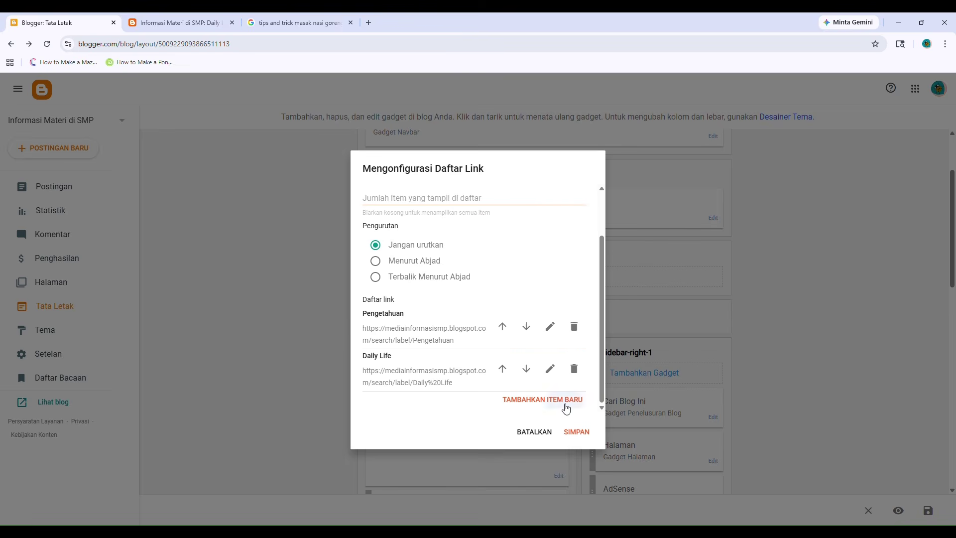
Review the live blog's Daily Life page and then its home page.
{"action": "key", "text": "ctrl+Tab"}
{"action": "scroll", "coordinate": [326, 268], "scroll_direction": "down", "scroll_amount": 6}
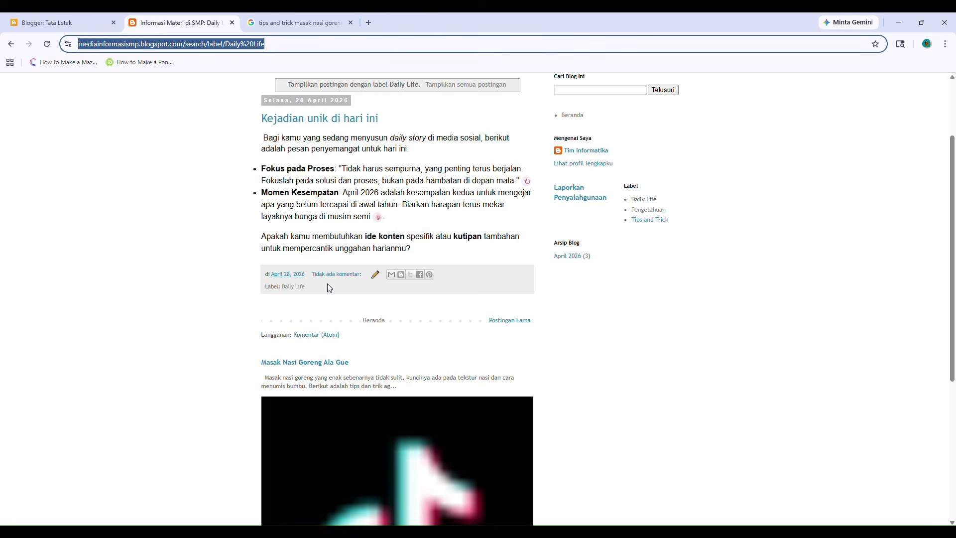
{"action": "scroll", "coordinate": [329, 290], "scroll_direction": "up", "scroll_amount": 5}
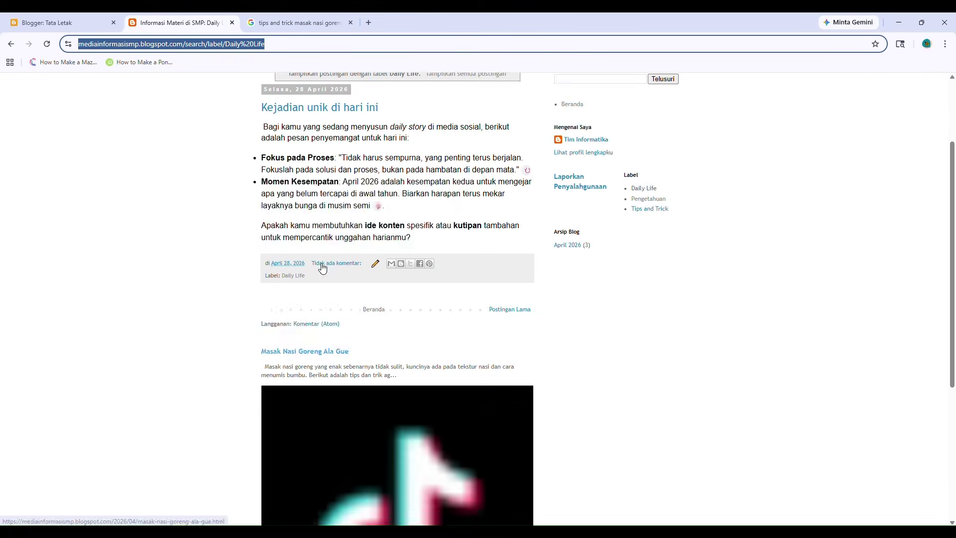
{"action": "left_click", "coordinate": [11, 43]}
{"action": "scroll", "coordinate": [360, 284], "scroll_direction": "down", "scroll_amount": 6}
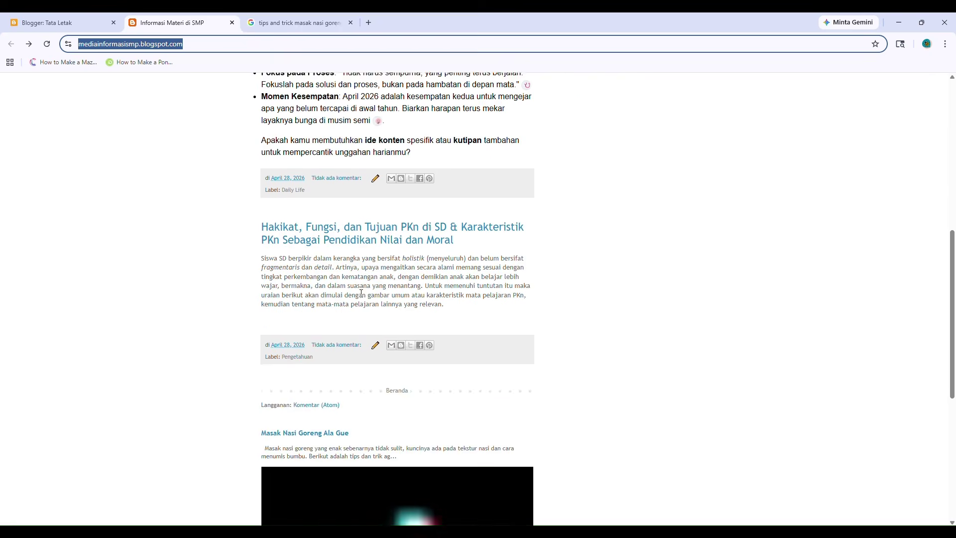
{"action": "scroll", "coordinate": [315, 212], "scroll_direction": "up", "scroll_amount": 5}
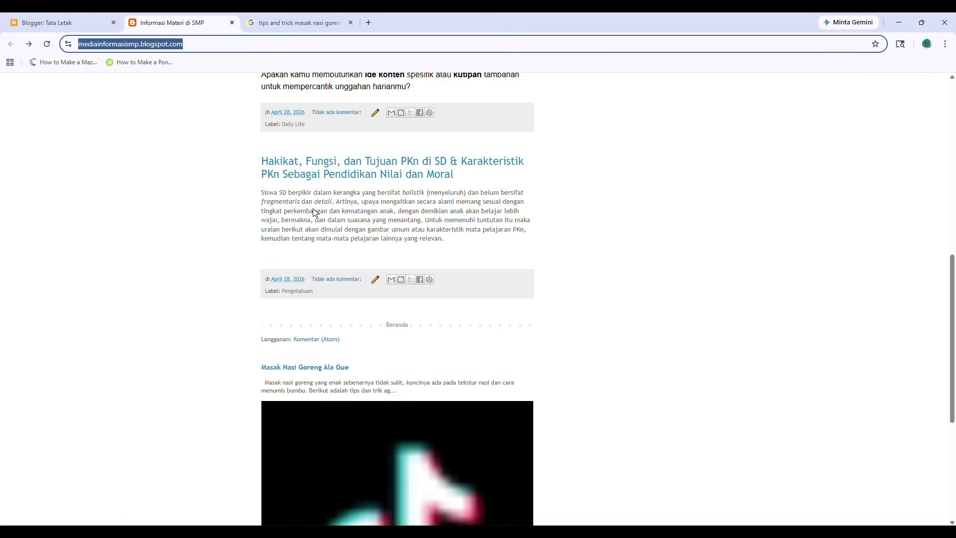
{"action": "scroll", "coordinate": [313, 276], "scroll_direction": "up", "scroll_amount": 4}
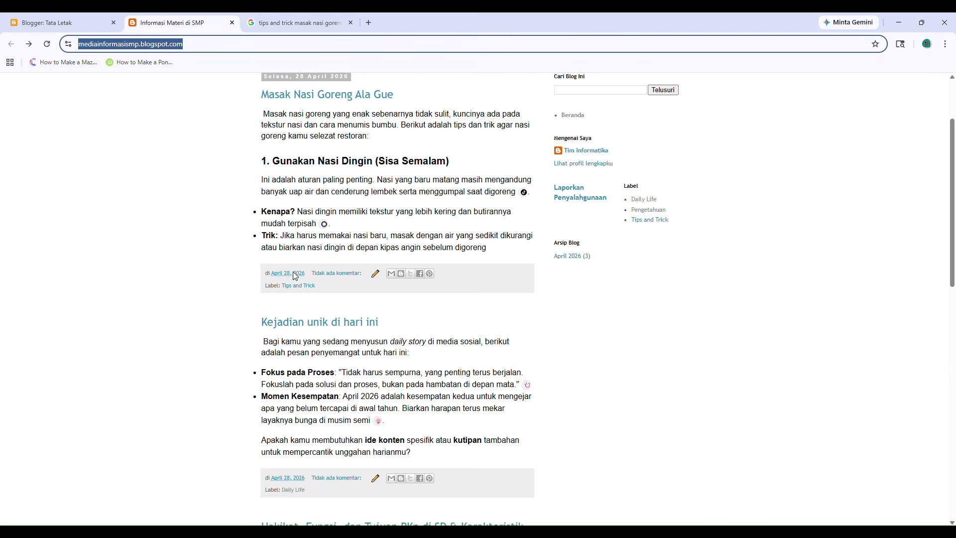
Copy the Tips and Trick label page address into the new link's URL field.
{"action": "left_click", "coordinate": [298, 286]}
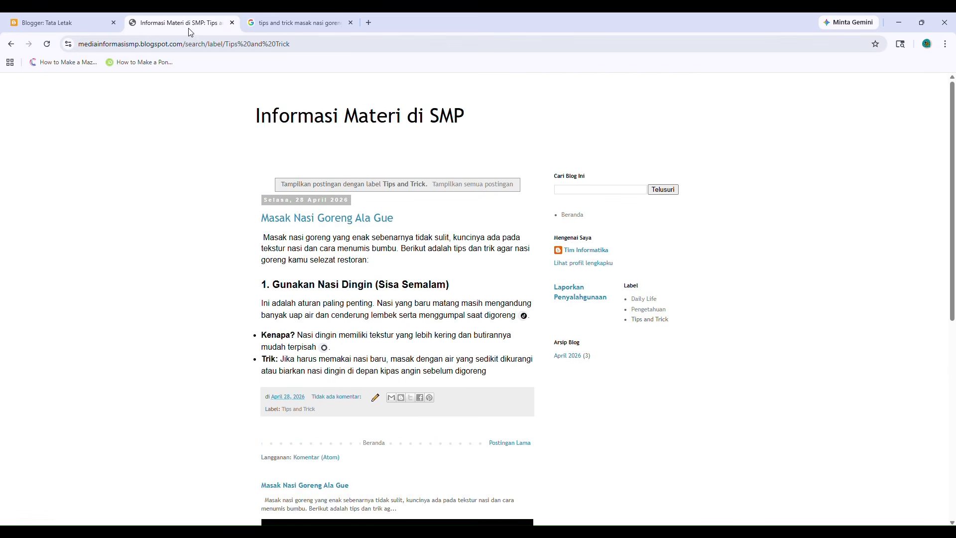
{"action": "left_click", "coordinate": [169, 37]}
{"action": "key", "text": "ctrl+c"}
{"action": "left_click", "coordinate": [64, 23]}
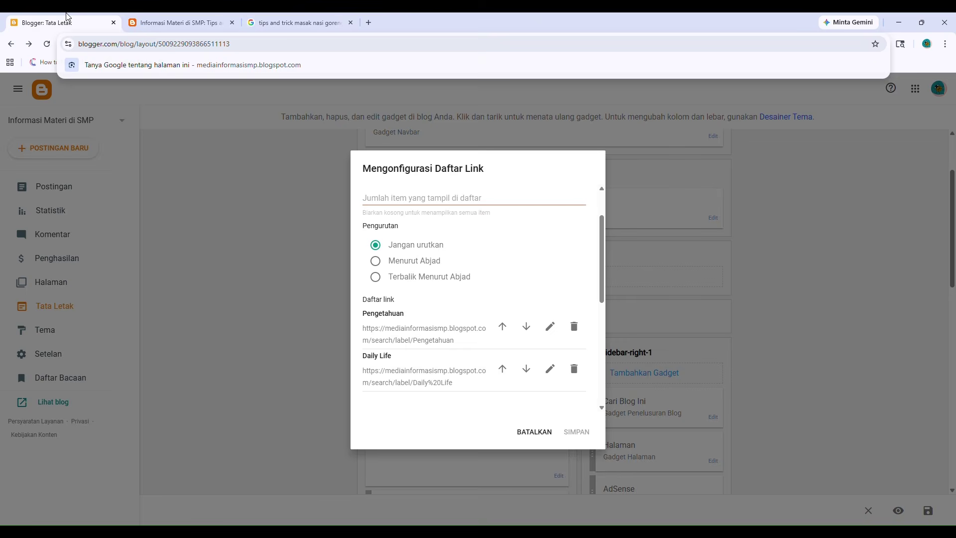
{"action": "scroll", "coordinate": [397, 371], "scroll_direction": "down", "scroll_amount": 3}
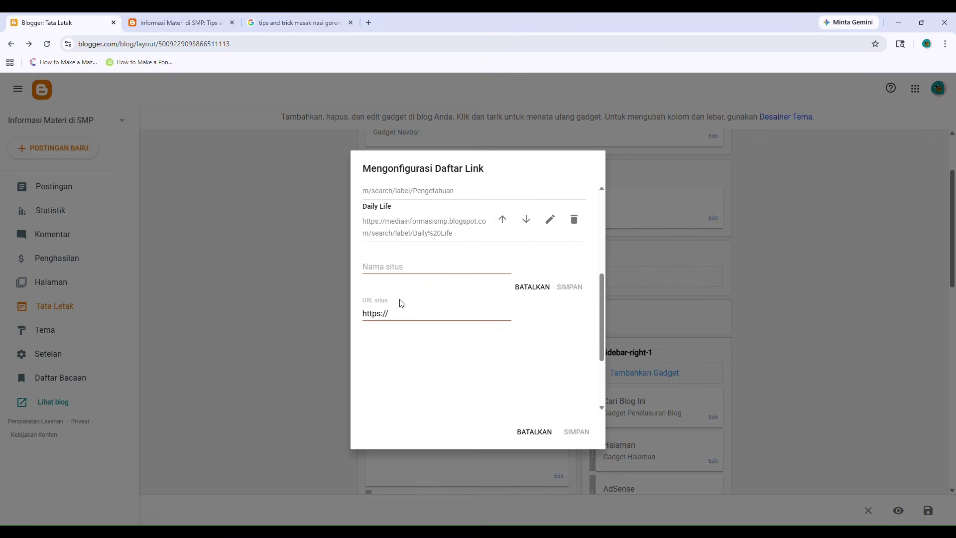
{"action": "key", "text": "ctrl+a"}
{"action": "key", "text": "ctrl+v"}
Name the link 'Tips And Trick', add it to the list, and save the menu gadget.
{"action": "left_click", "coordinate": [401, 260]}
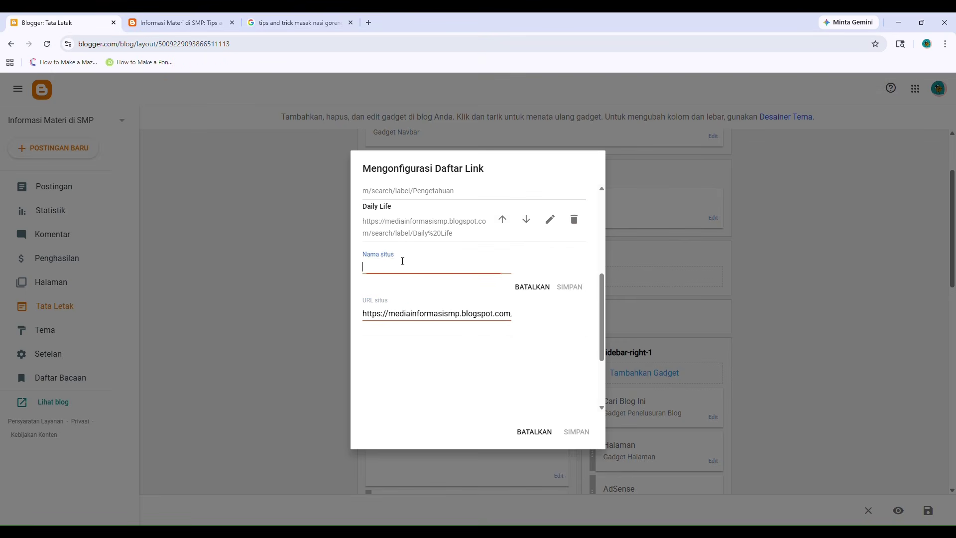
{"action": "type", "text": "Tips And Trick"}
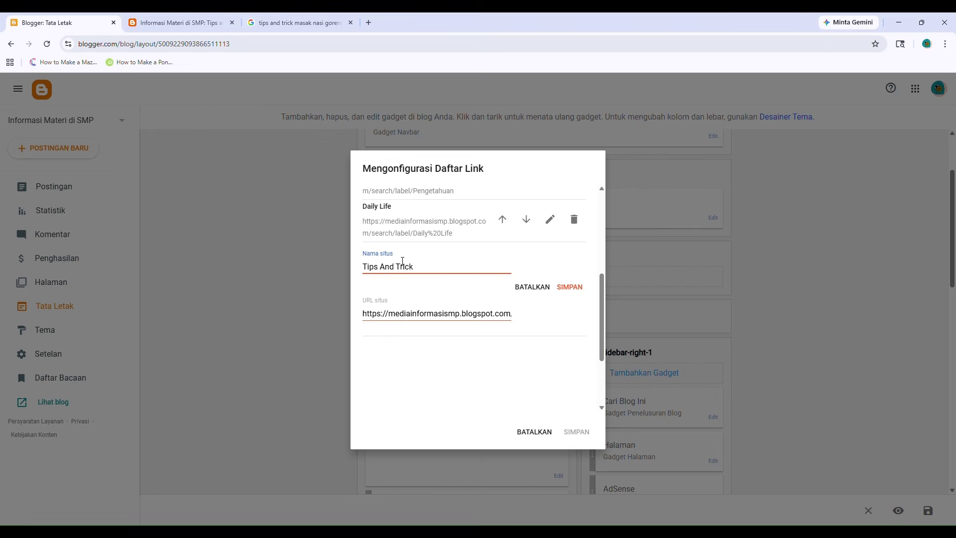
{"action": "left_click", "coordinate": [570, 287]}
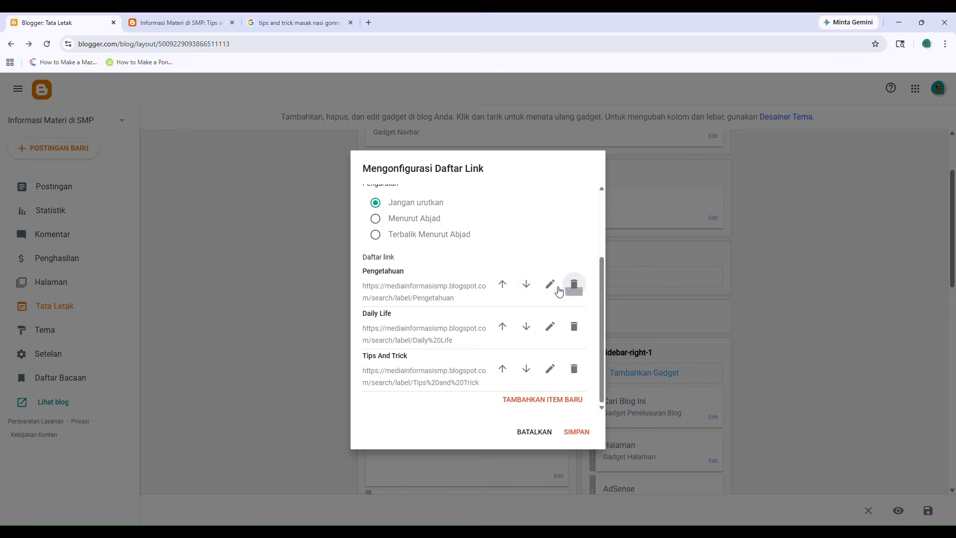
{"action": "scroll", "coordinate": [503, 275], "scroll_direction": "up", "scroll_amount": 2}
{"action": "scroll", "coordinate": [503, 275], "scroll_direction": "down", "scroll_amount": 1}
{"action": "left_click", "coordinate": [572, 433]}
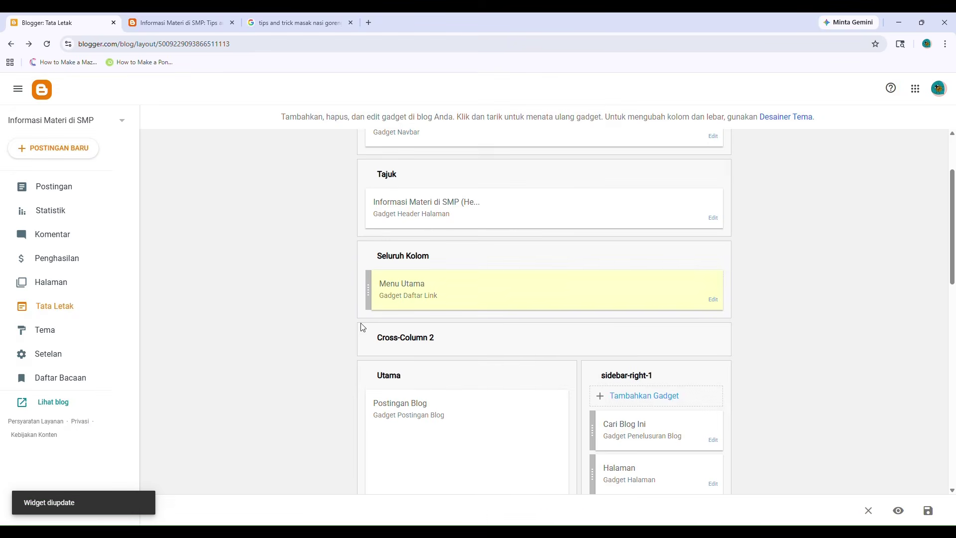
{"action": "left_click", "coordinate": [163, 15]}
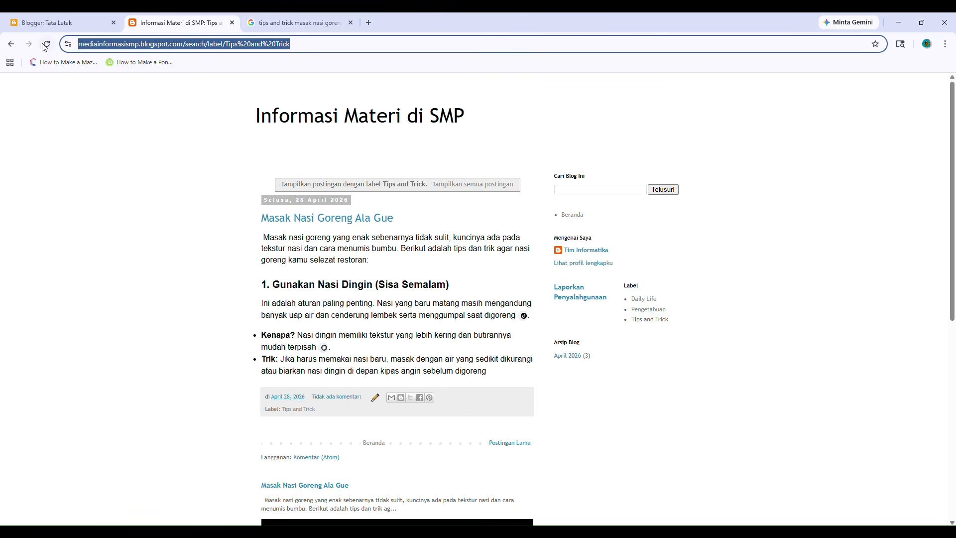
On the live blog, try the Pengetahuan, Daily Life and Tips And Trick menu links, then return home.
{"action": "left_click", "coordinate": [266, 124]}
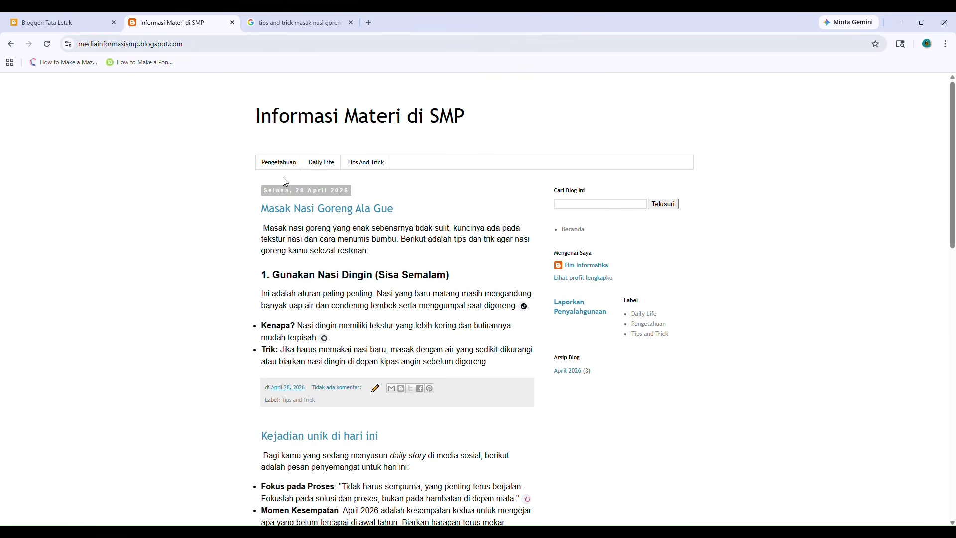
{"action": "left_click", "coordinate": [281, 167]}
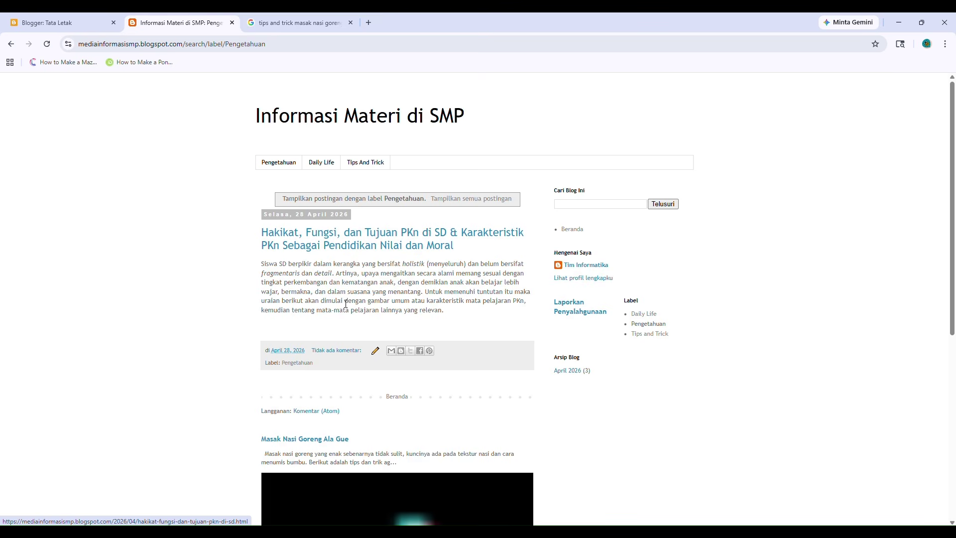
{"action": "left_click", "coordinate": [327, 166]}
{"action": "left_click", "coordinate": [369, 163]}
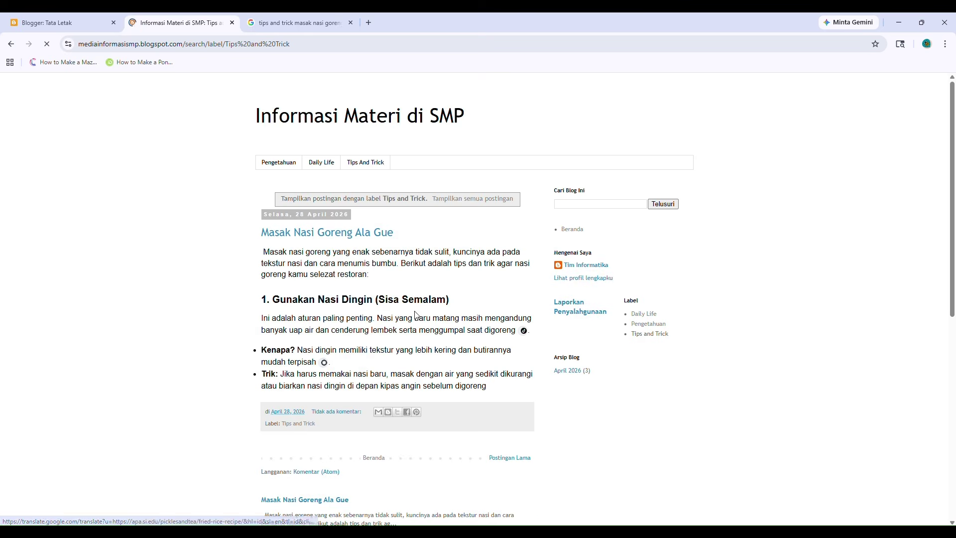
{"action": "scroll", "coordinate": [318, 358], "scroll_direction": "down", "scroll_amount": 3}
{"action": "scroll", "coordinate": [317, 359], "scroll_direction": "up", "scroll_amount": 3}
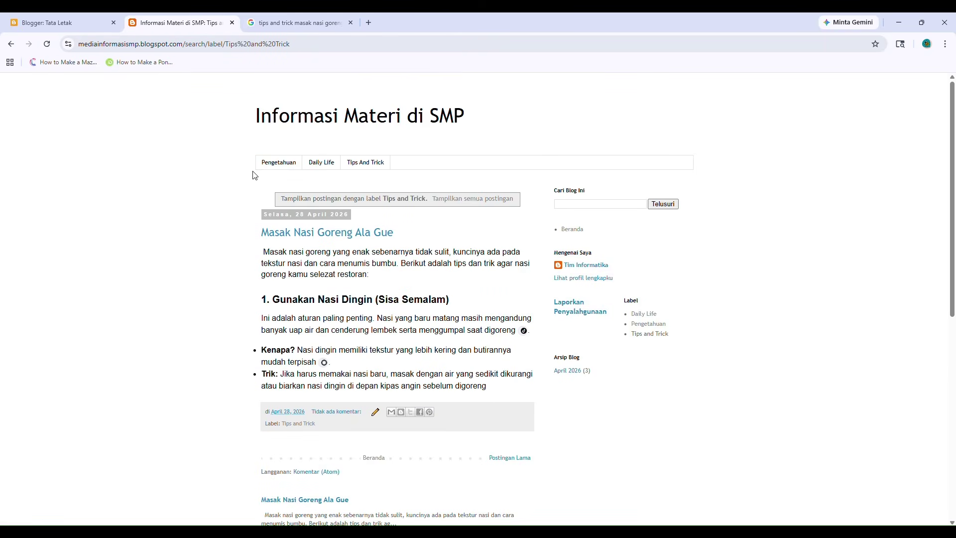
{"action": "left_click", "coordinate": [269, 163]}
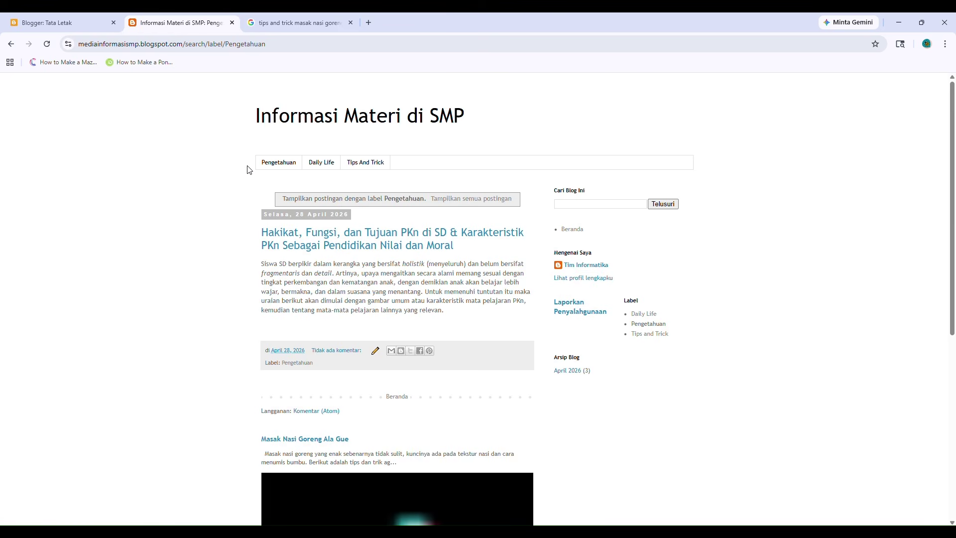
{"action": "left_click", "coordinate": [266, 122]}
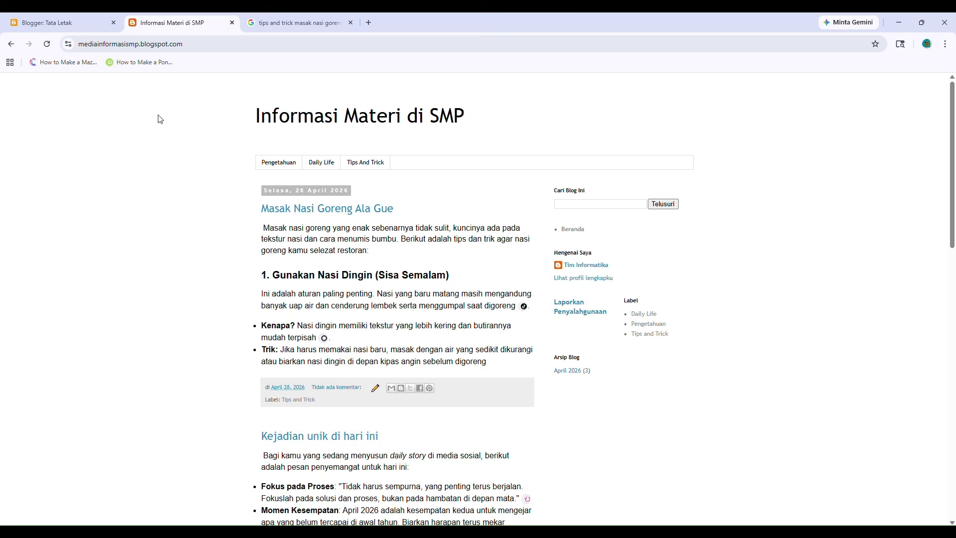
Add a new item named 'Beranda' to the Menu Utama link list.
{"action": "left_click", "coordinate": [71, 19]}
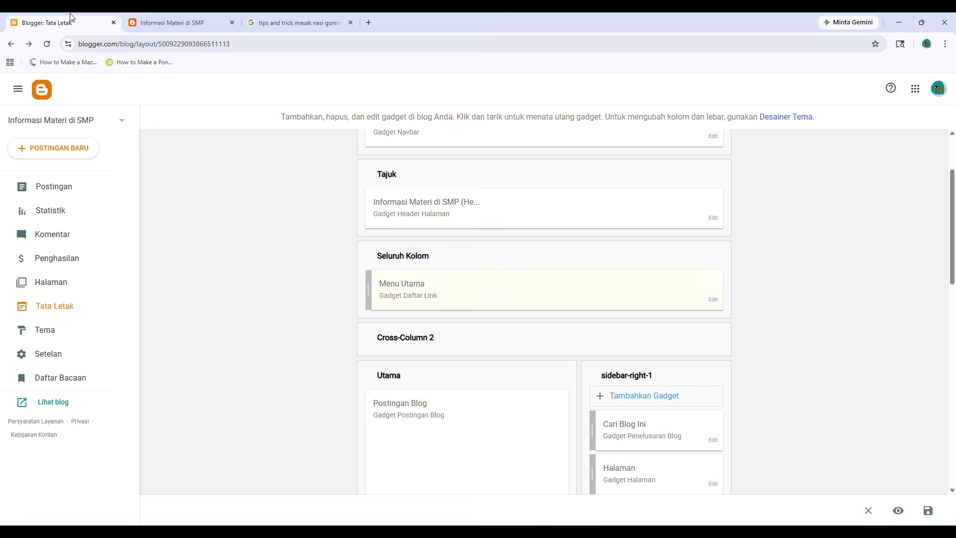
{"action": "left_click", "coordinate": [712, 299]}
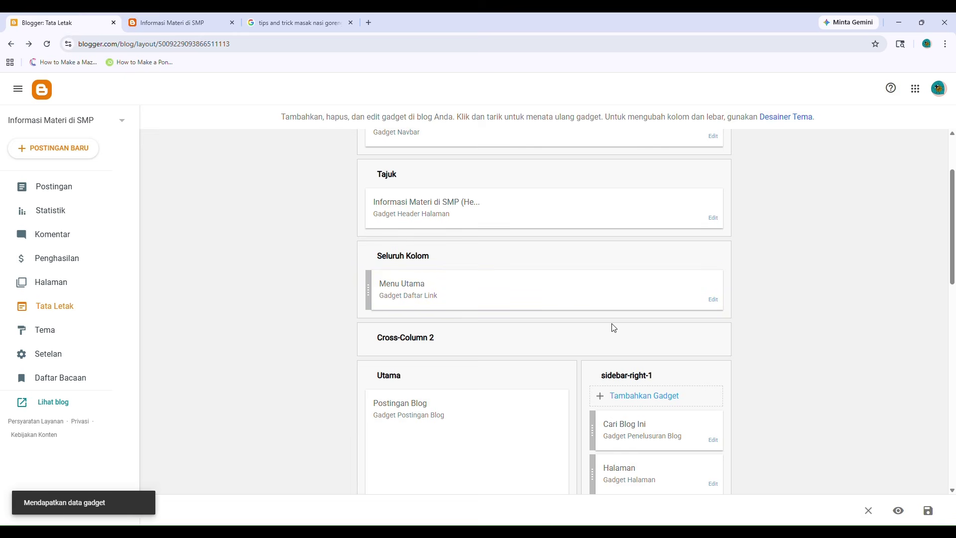
{"action": "scroll", "coordinate": [489, 397], "scroll_direction": "down", "scroll_amount": 5}
{"action": "left_click", "coordinate": [528, 395]}
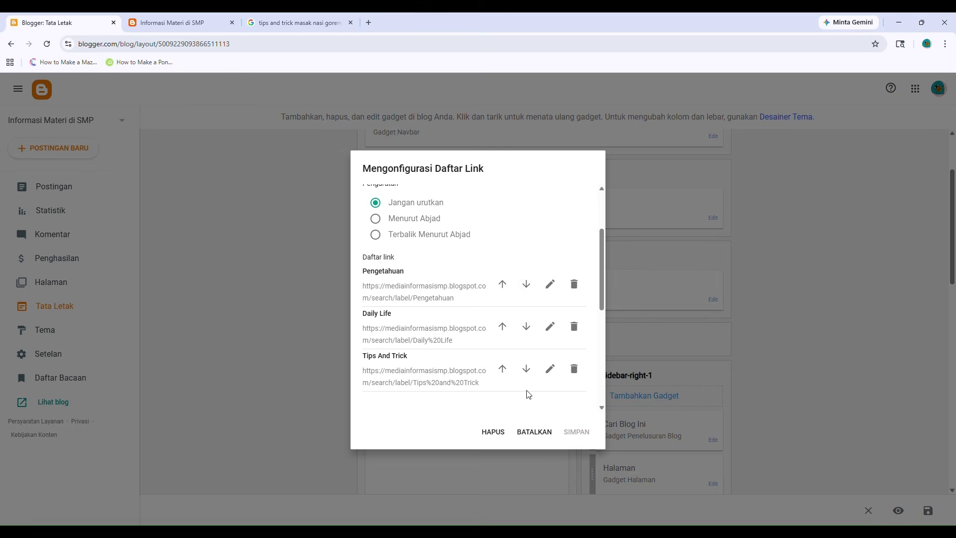
{"action": "scroll", "coordinate": [433, 318], "scroll_direction": "down", "scroll_amount": 2}
{"action": "left_click", "coordinate": [394, 319]}
{"action": "type", "text": "Beranda"}
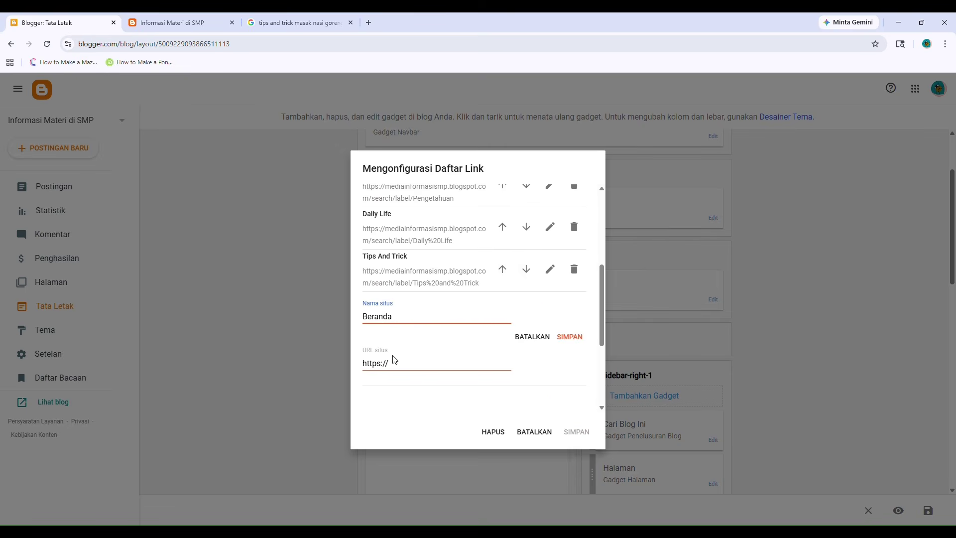
{"action": "left_click", "coordinate": [396, 362]}
Set the Beranda link's URL to the blog's home address and add the item.
{"action": "left_click", "coordinate": [181, 23]}
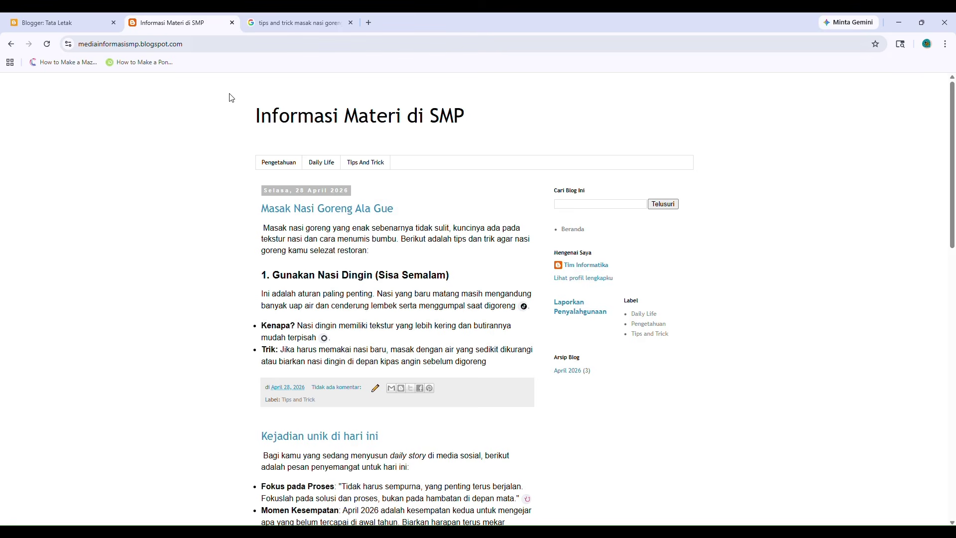
{"action": "double_click", "coordinate": [197, 44]}
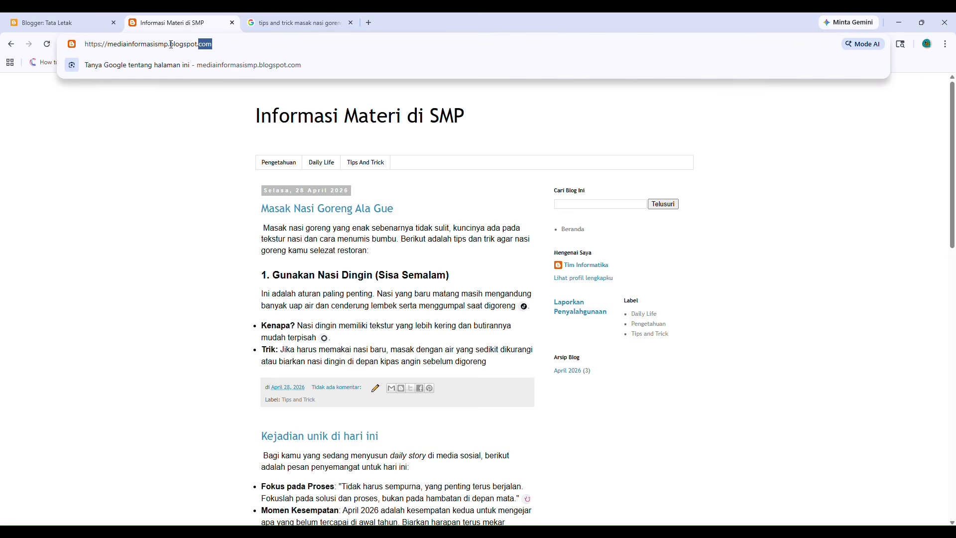
{"action": "key", "text": "ctrl+a"}
{"action": "key", "text": "ctrl+c"}
{"action": "left_click", "coordinate": [60, 23]}
{"action": "left_click", "coordinate": [411, 358]}
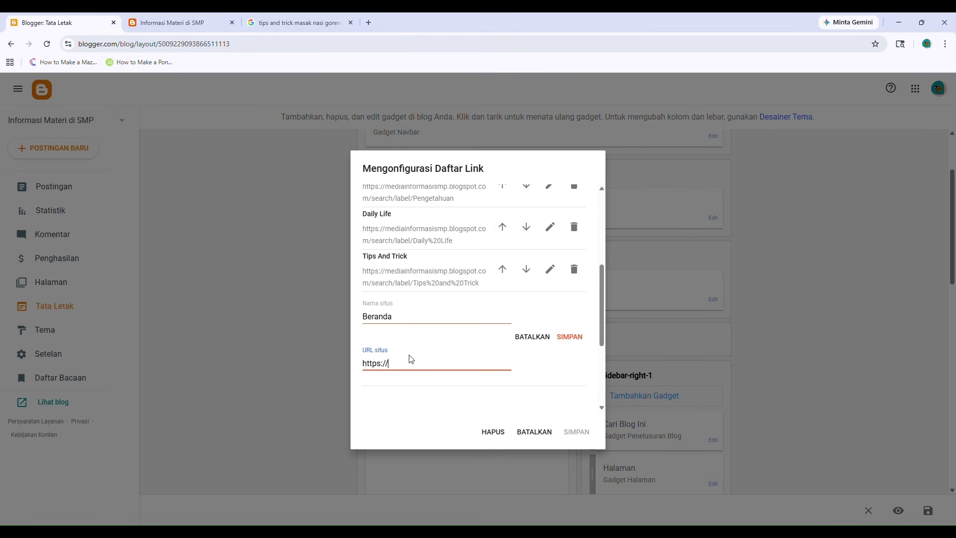
{"action": "key", "text": "ctrl+a"}
{"action": "key", "text": "ctrl+v"}
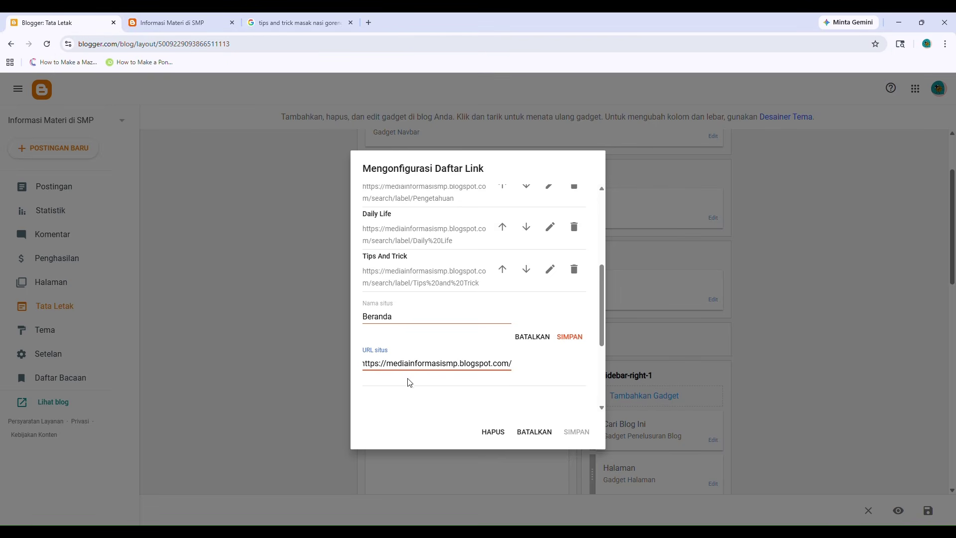
{"action": "key", "text": "Left"}
{"action": "key", "text": "Left"}
{"action": "key", "text": "Left"}
{"action": "key", "text": "Left"}
{"action": "key", "text": "Left"}
{"action": "key", "text": "Left"}
{"action": "key", "text": "Left"}
{"action": "key", "text": "Left"}
{"action": "key", "text": "Left"}
{"action": "key", "text": "Left"}
{"action": "key", "text": "Left"}
{"action": "key", "text": "Left"}
{"action": "key", "text": "Left"}
{"action": "key", "text": "Left"}
{"action": "key", "text": "Left"}
{"action": "key", "text": "Left"}
{"action": "key", "text": "Left"}
{"action": "key", "text": "Left"}
{"action": "key", "text": "Left"}
{"action": "key", "text": "Left"}
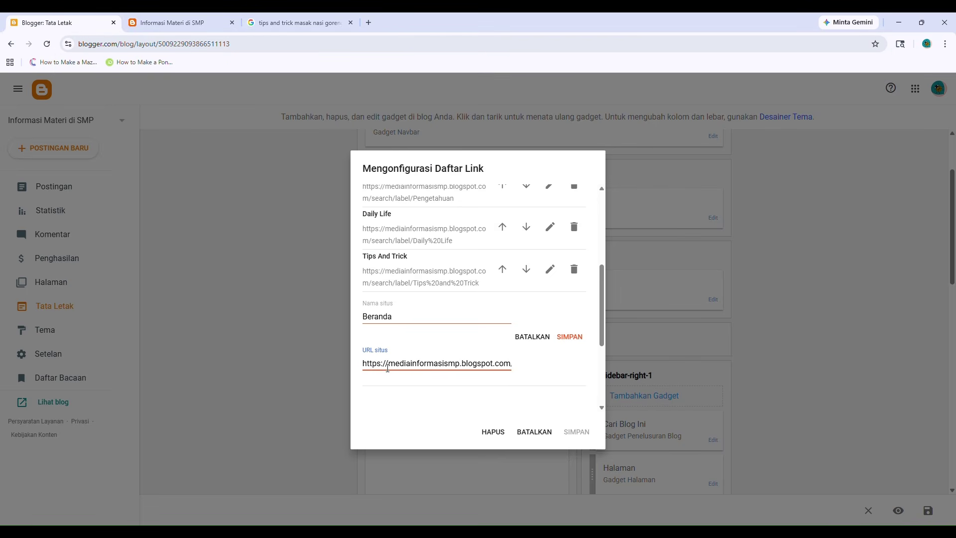
{"action": "left_click", "coordinate": [569, 337]}
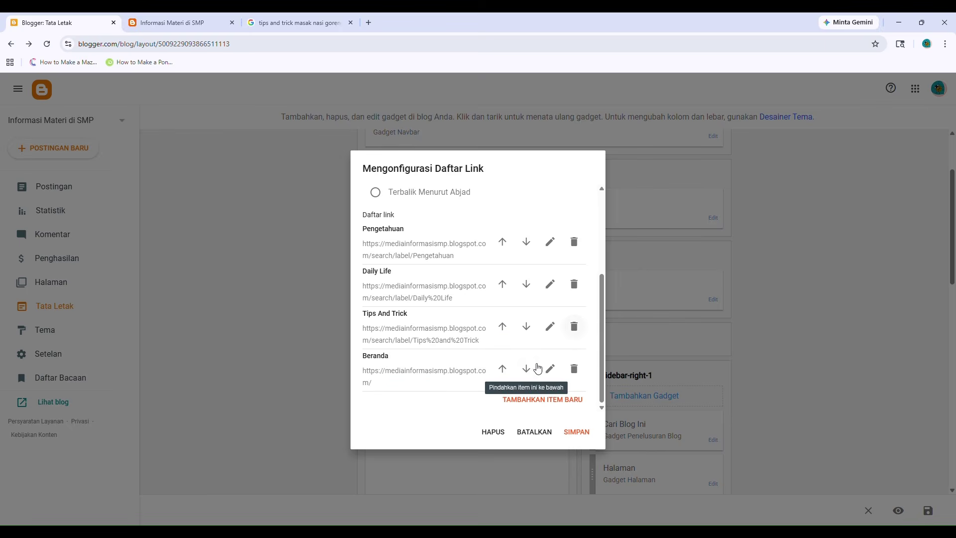
Move Beranda above Daily Life and Pengetahuan to the top, then save the gadget.
{"action": "left_click", "coordinate": [501, 368]}
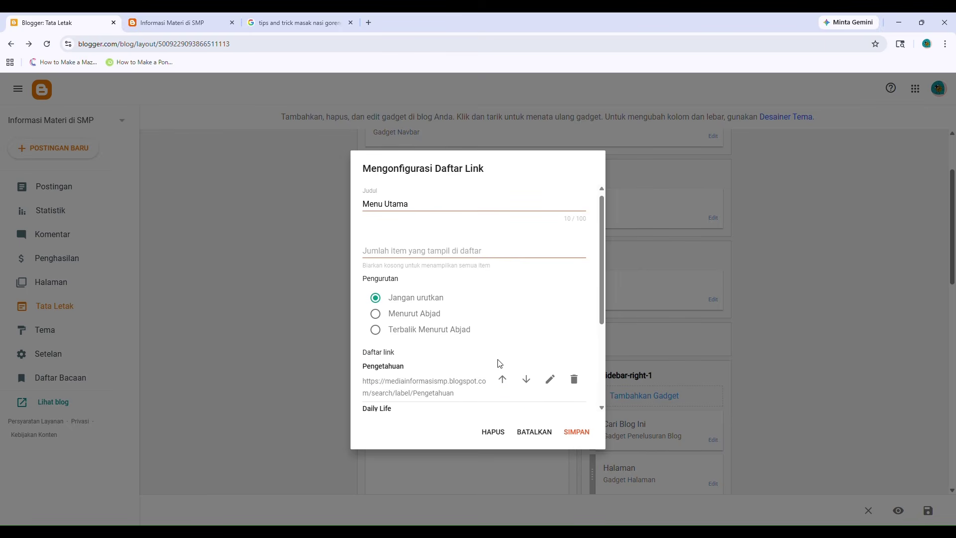
{"action": "scroll", "coordinate": [499, 362], "scroll_direction": "down", "scroll_amount": 2}
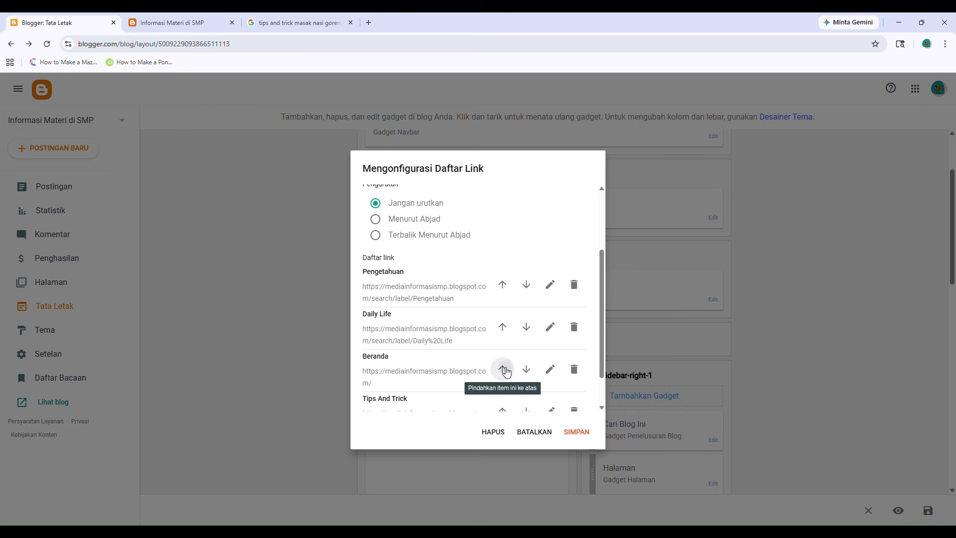
{"action": "left_click", "coordinate": [501, 367]}
{"action": "left_click", "coordinate": [502, 327]}
{"action": "scroll", "coordinate": [501, 326], "scroll_direction": "down", "scroll_amount": 1}
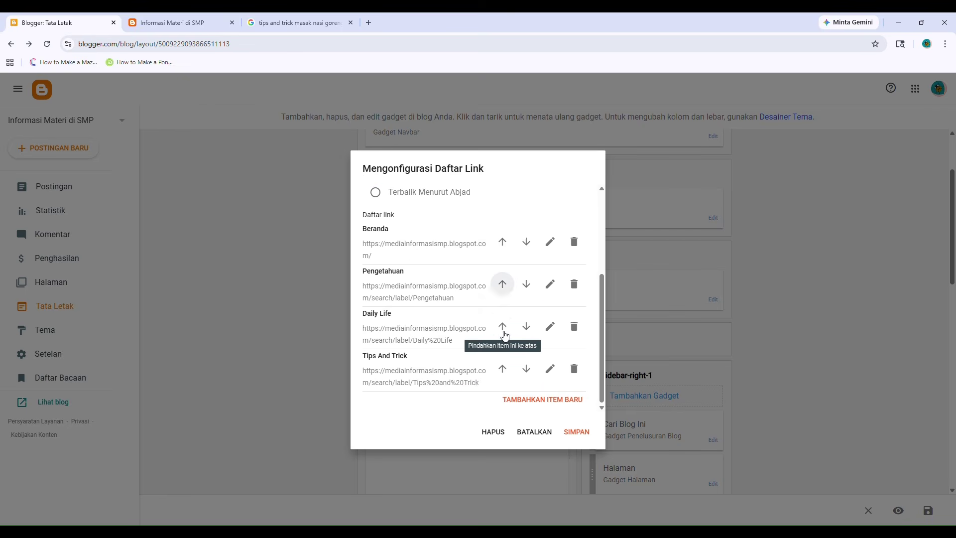
{"action": "left_click", "coordinate": [573, 432]}
{"action": "left_click", "coordinate": [185, 20]}
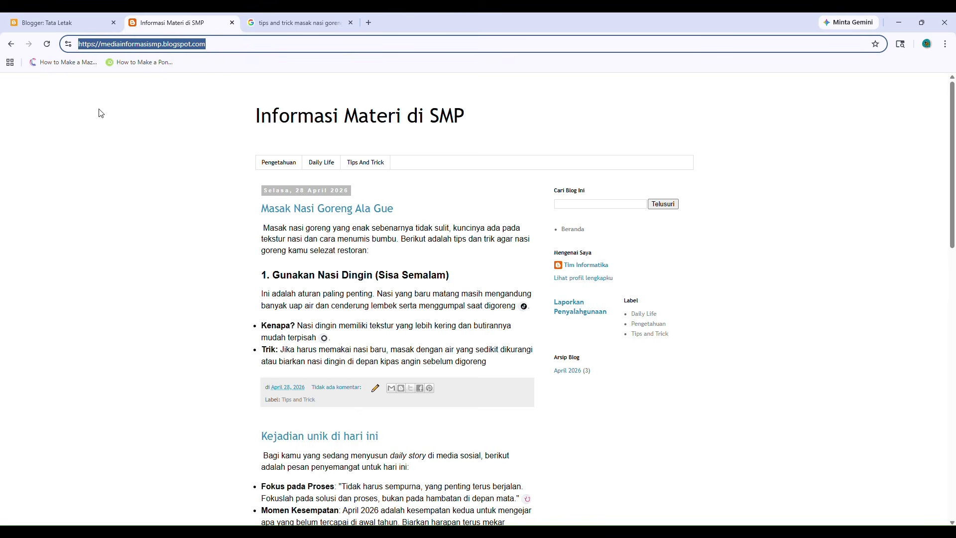
Reload the live blog to see Beranda leading the top menu, then return to the layout editor.
{"action": "left_click", "coordinate": [46, 44]}
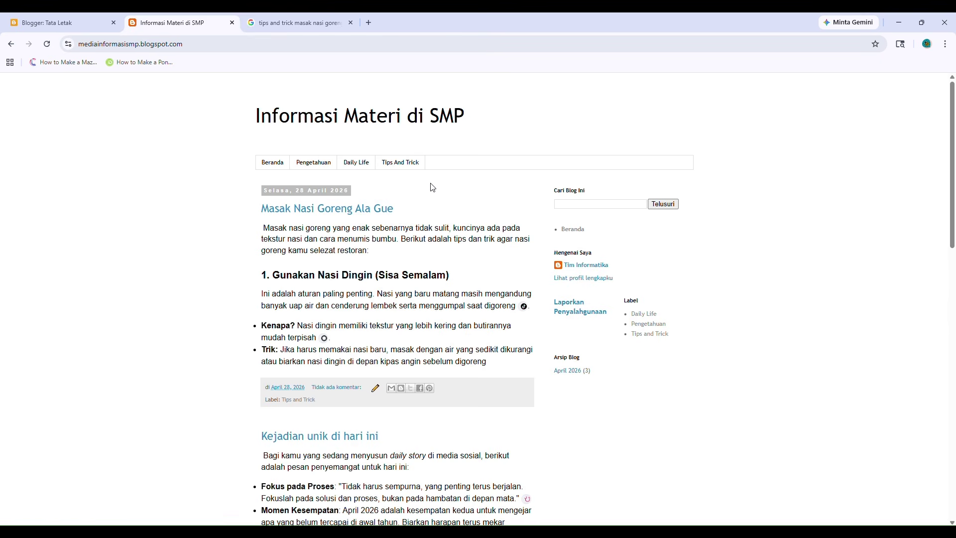
{"action": "left_click", "coordinate": [27, 23]}
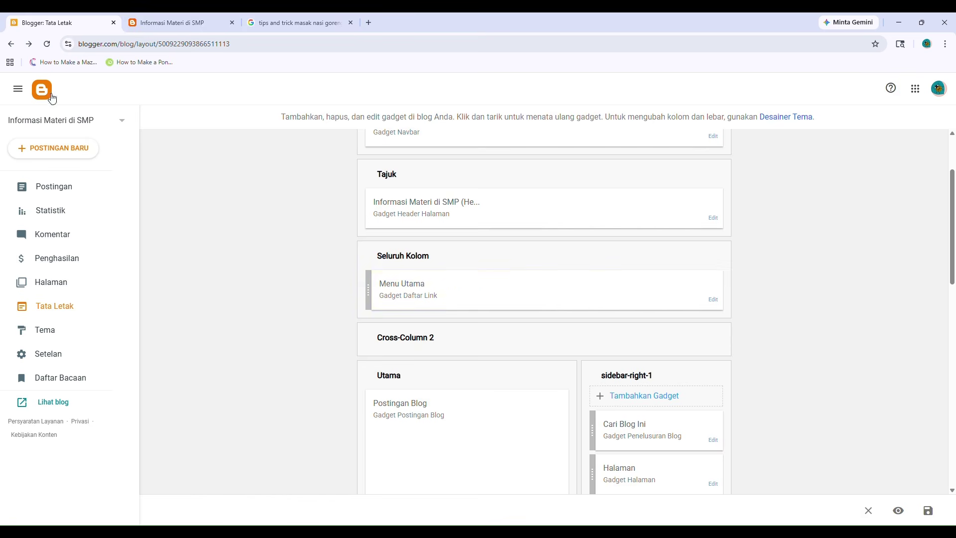
{"action": "left_click", "coordinate": [182, 26]}
{"action": "left_click", "coordinate": [67, 24]}
Create a new blank page titled 'Profil'.
{"action": "left_click", "coordinate": [52, 287]}
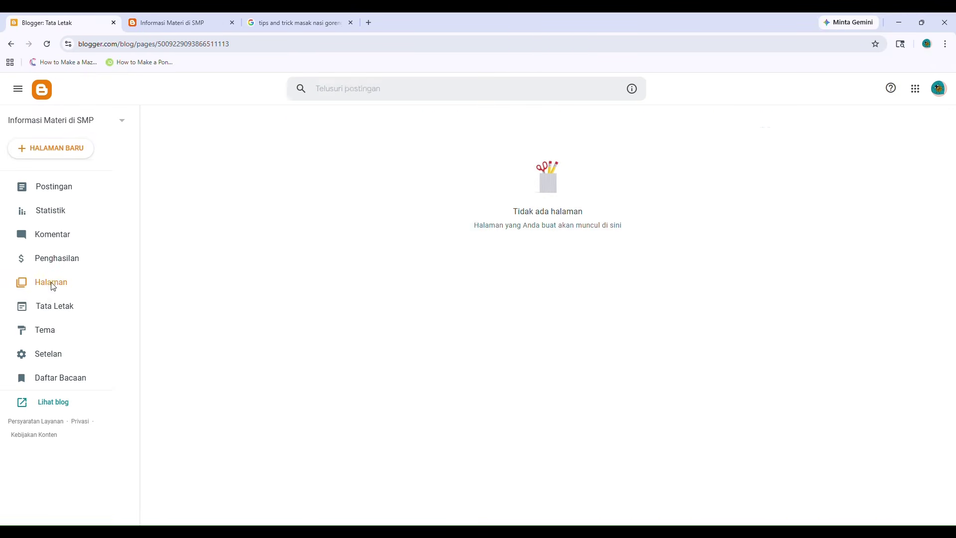
{"action": "left_click", "coordinate": [53, 148]}
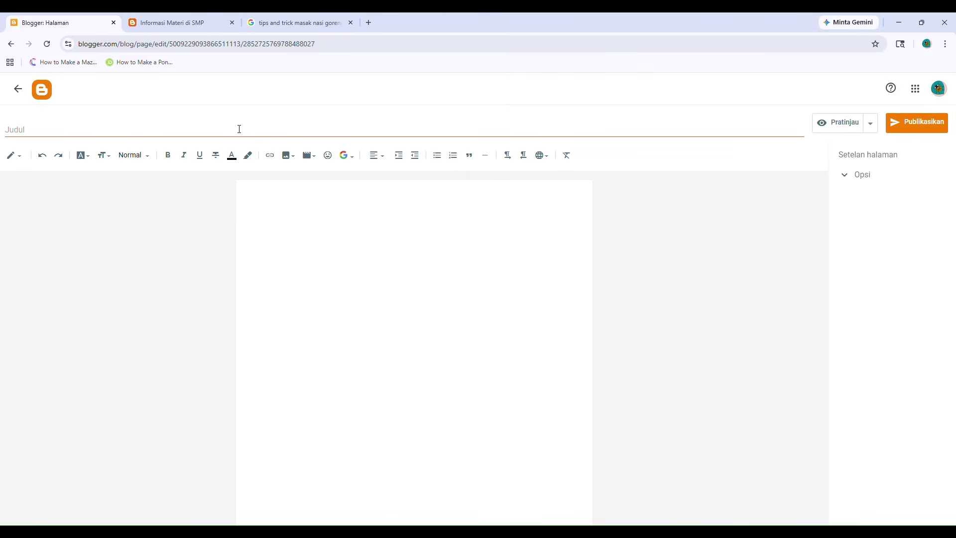
{"action": "left_click", "coordinate": [239, 128]}
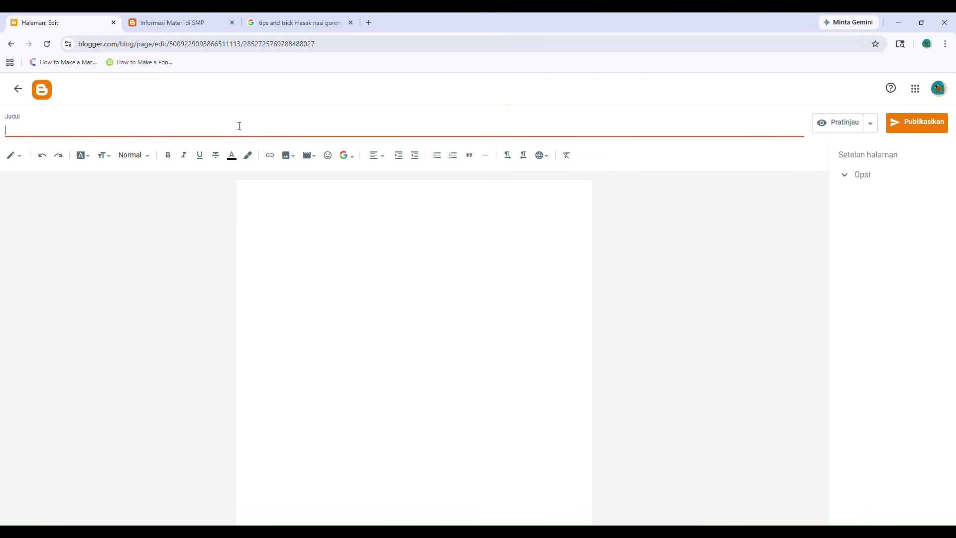
{"action": "type", "text": "Profil"}
Write the teacher's Nama, NIP and Tempat Bekerja lines in the page body.
{"action": "left_click", "coordinate": [261, 206]}
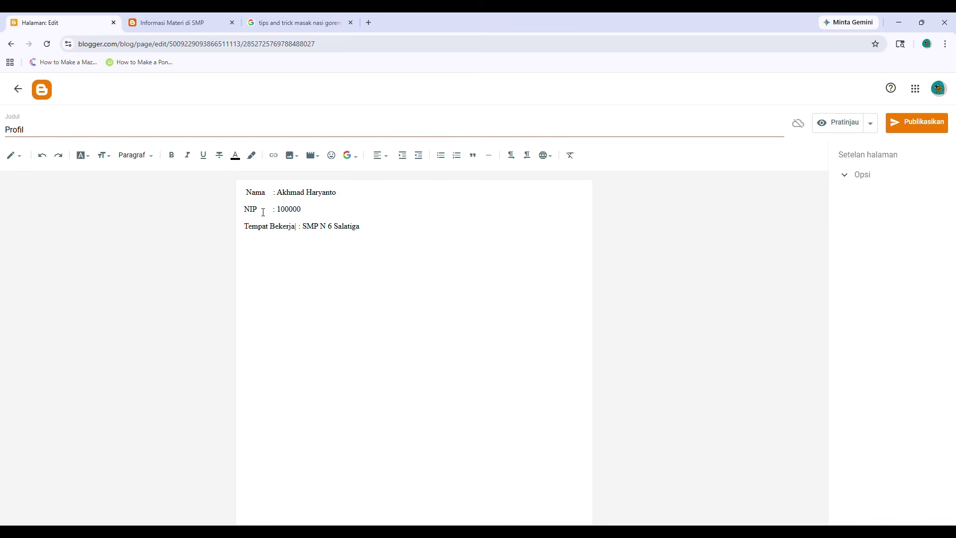
{"action": "left_click", "coordinate": [247, 194]}
{"action": "key", "text": "BackSpace"}
{"action": "key", "text": "Return"}
Upload the coral reef photo from the Gambar folder below the profile details.
{"action": "left_click", "coordinate": [291, 155]}
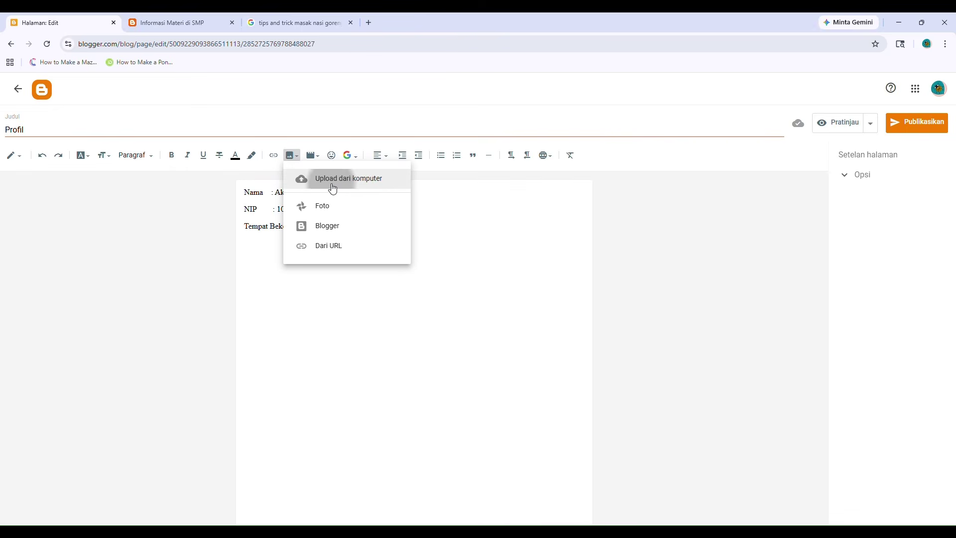
{"action": "left_click", "coordinate": [332, 188]}
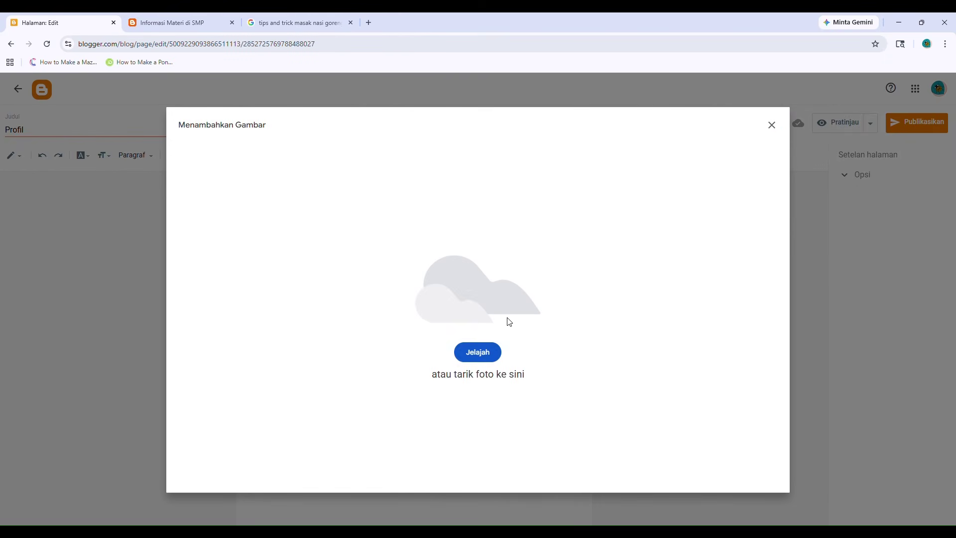
{"action": "left_click", "coordinate": [479, 353]}
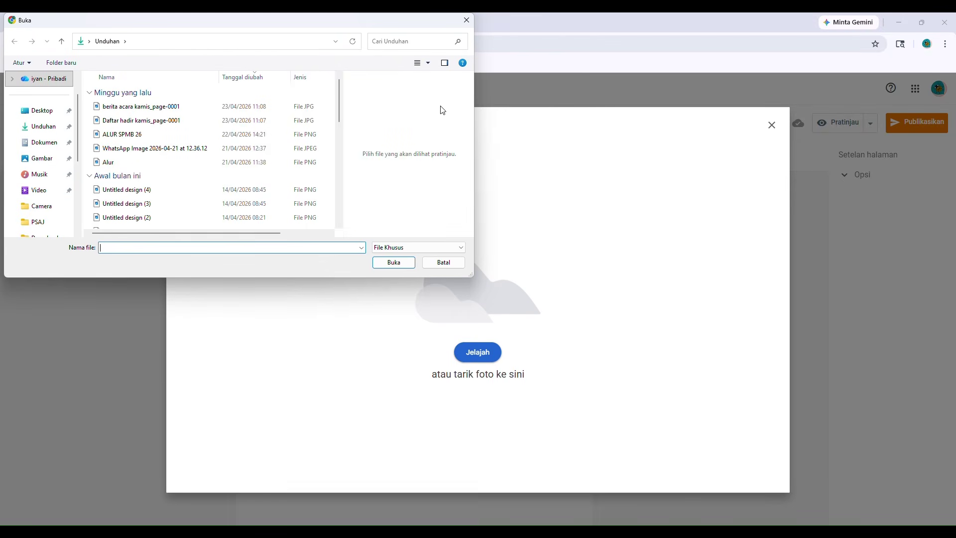
{"action": "left_click", "coordinate": [296, 120]}
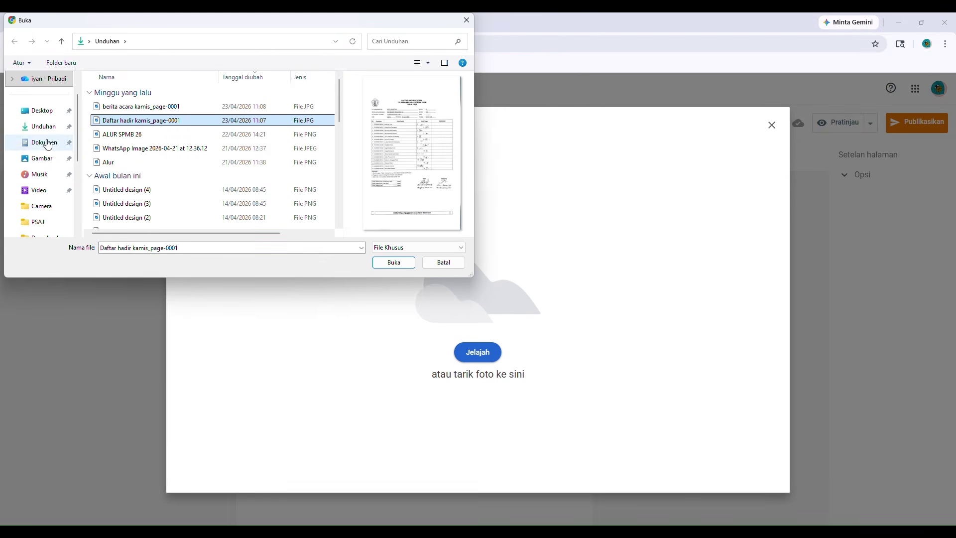
{"action": "left_click", "coordinate": [41, 159]}
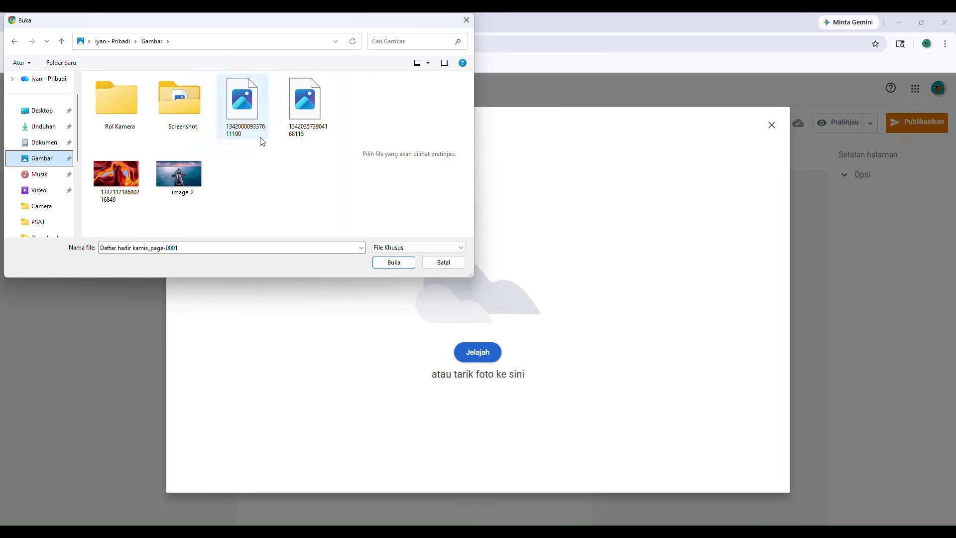
{"action": "left_click", "coordinate": [311, 118]}
{"action": "double_click", "coordinate": [312, 118]}
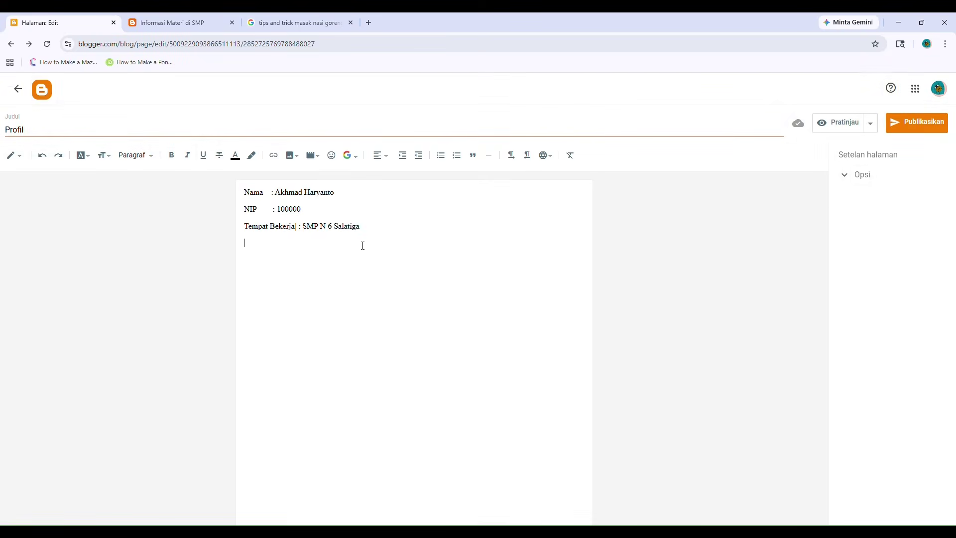
{"action": "left_click", "coordinate": [409, 414]}
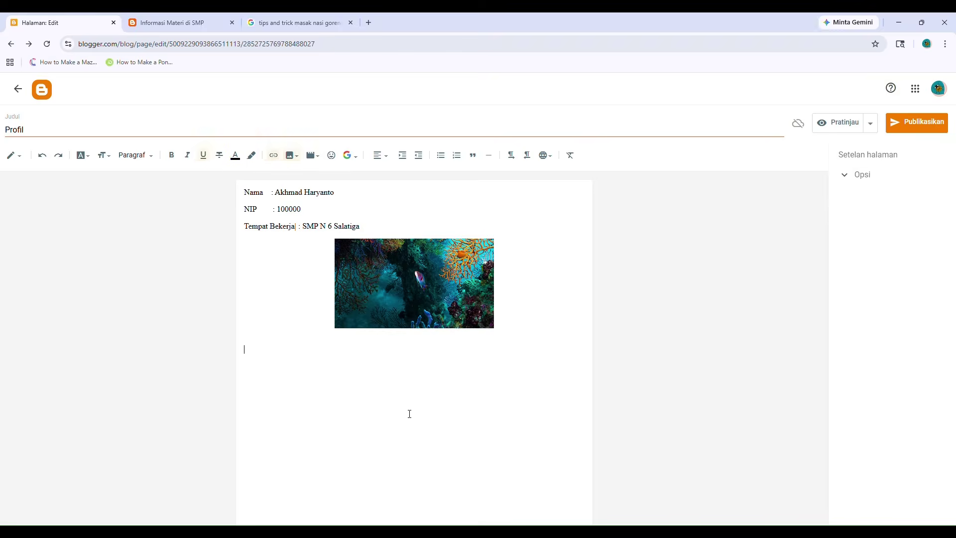
Publish the Profil page, view it on the live blog, then open the Tata Letak layout.
{"action": "left_click", "coordinate": [412, 305]}
{"action": "left_click", "coordinate": [905, 131]}
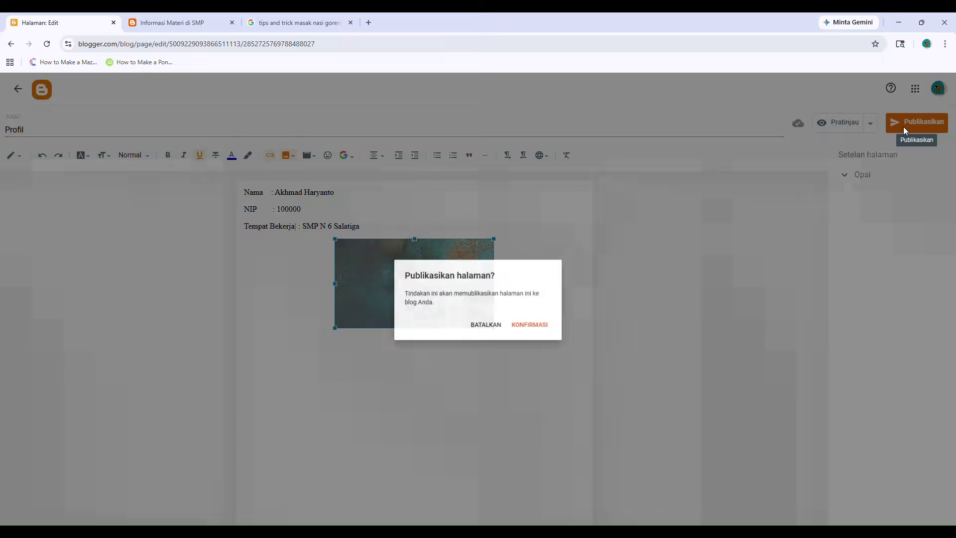
{"action": "left_click", "coordinate": [516, 326]}
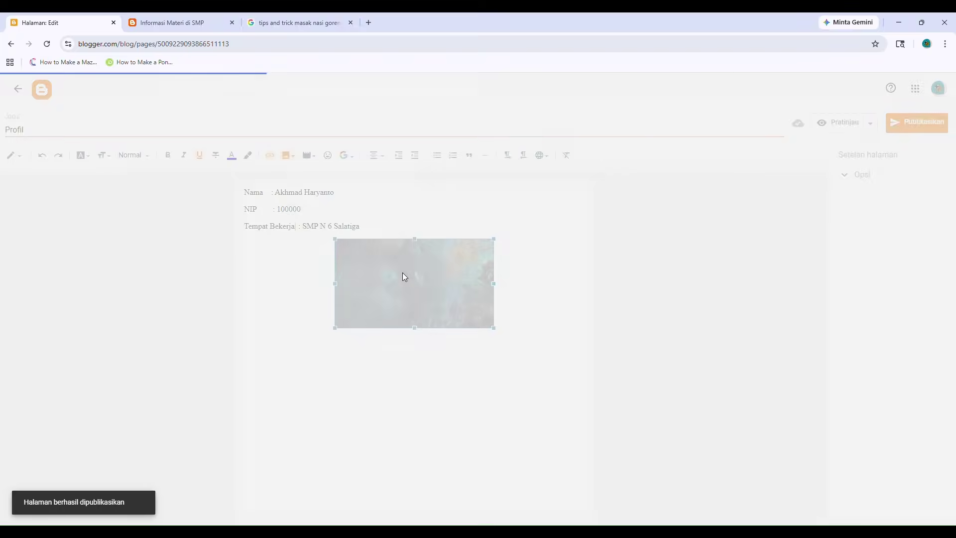
{"action": "mouse_move", "coordinate": [602, 170]}
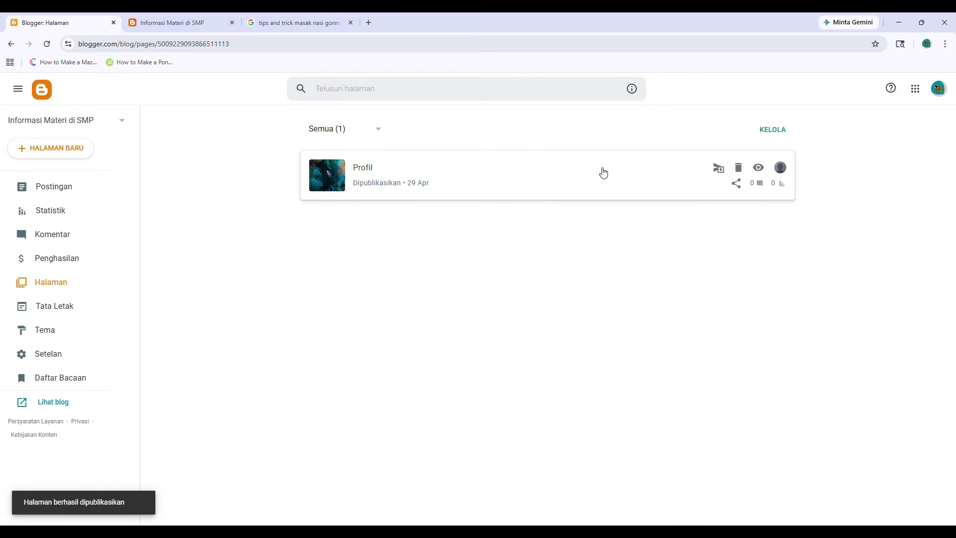
{"action": "left_click", "coordinate": [765, 173]}
{"action": "left_click", "coordinate": [239, 45]}
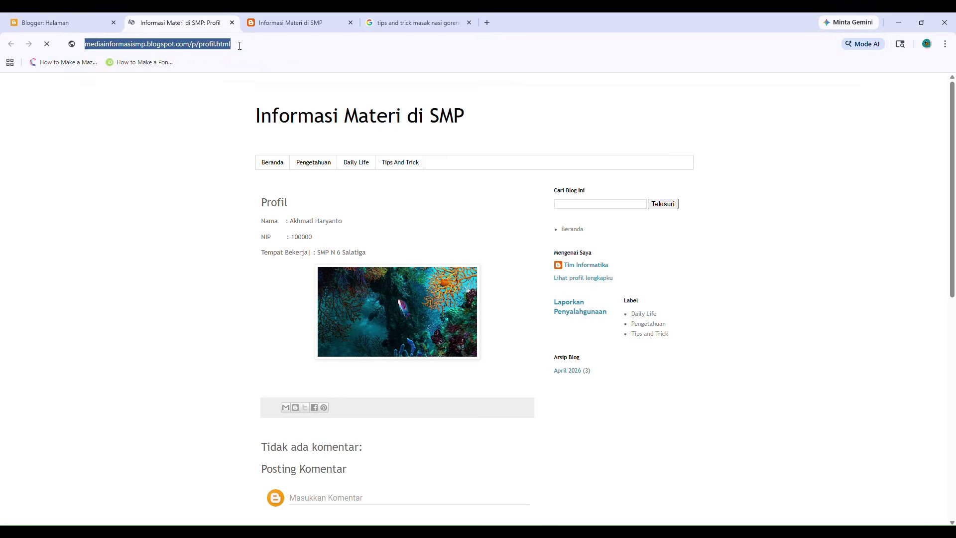
{"action": "left_click", "coordinate": [60, 23]}
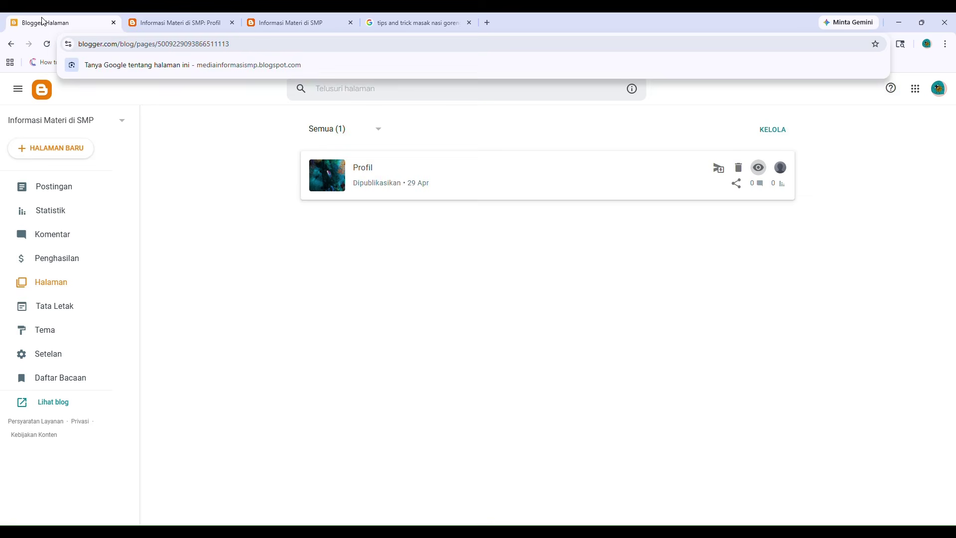
{"action": "left_click", "coordinate": [62, 308]}
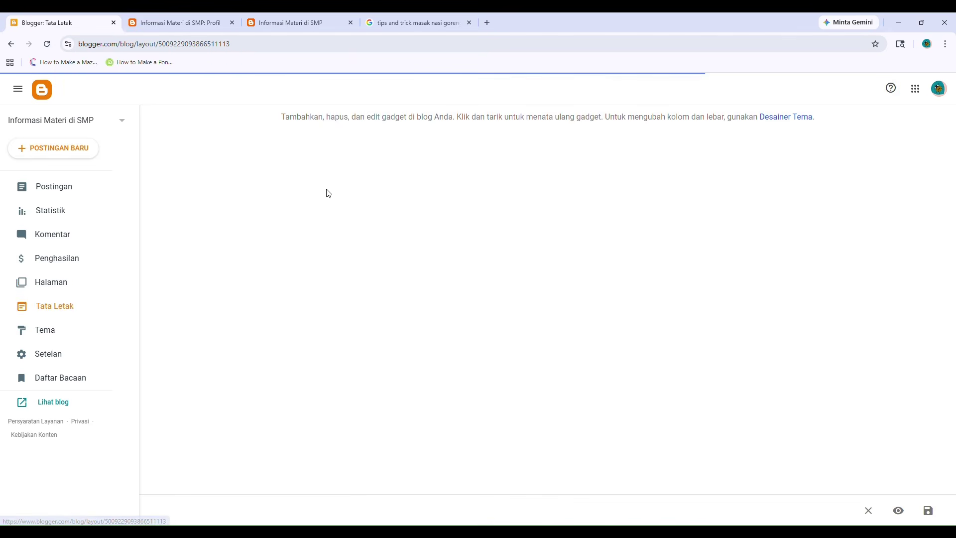
Open the Menu Utama link list settings and copy the live Profil page's address.
{"action": "scroll", "coordinate": [446, 280], "scroll_direction": "down", "scroll_amount": 2}
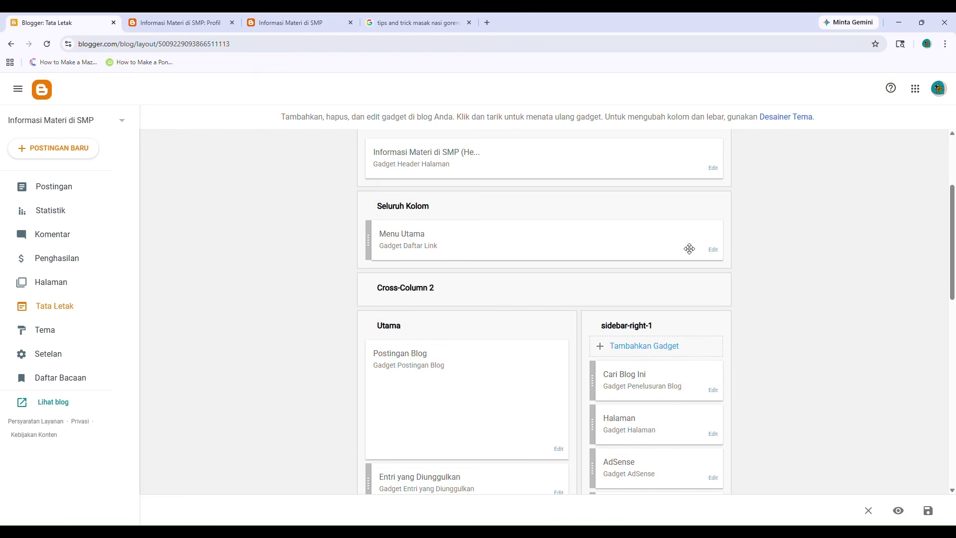
{"action": "left_click", "coordinate": [714, 250]}
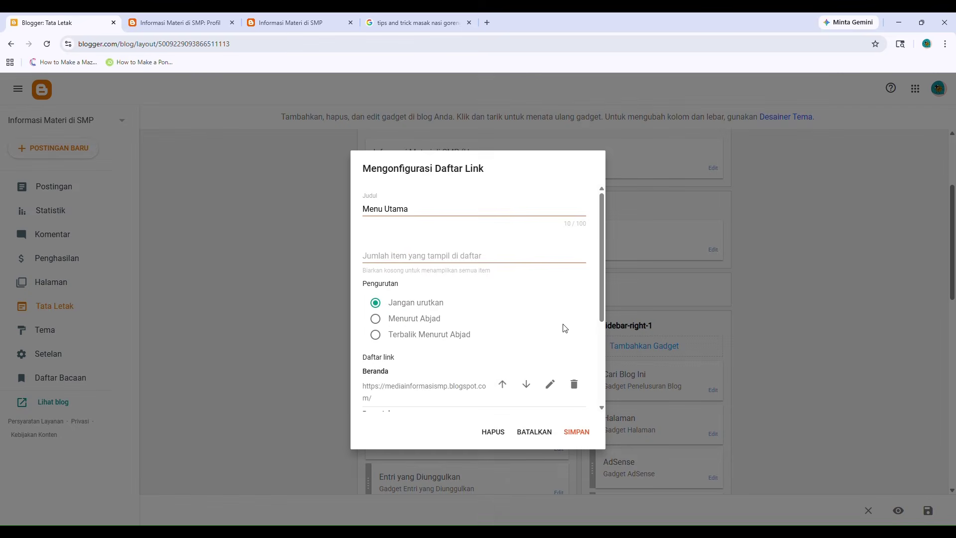
{"action": "scroll", "coordinate": [461, 333], "scroll_direction": "down", "scroll_amount": 4}
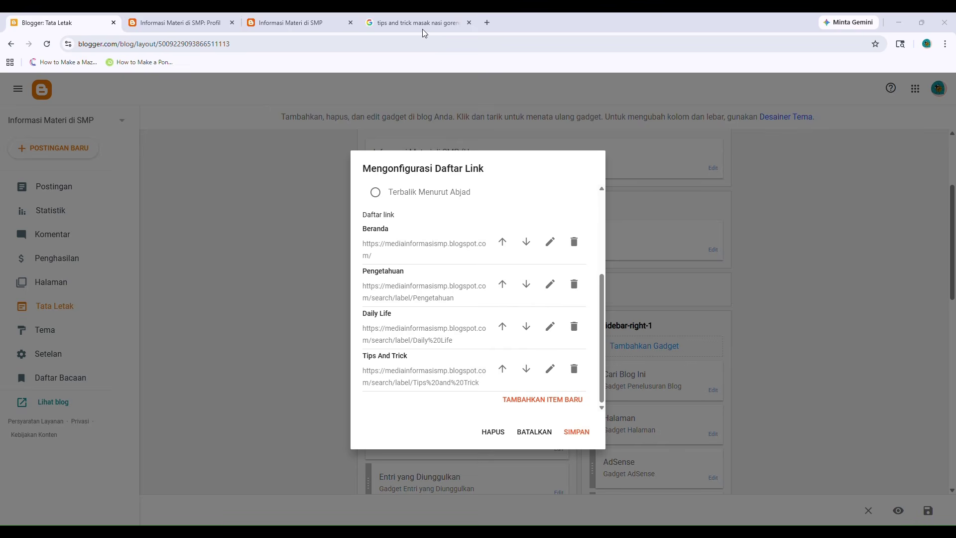
{"action": "left_click", "coordinate": [304, 22]}
{"action": "left_click", "coordinate": [197, 23]}
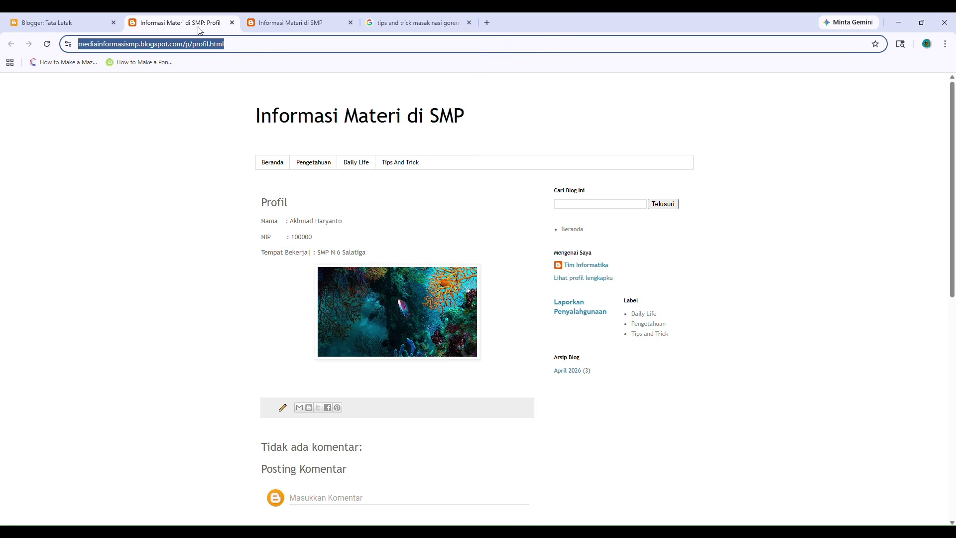
{"action": "left_click", "coordinate": [225, 45]}
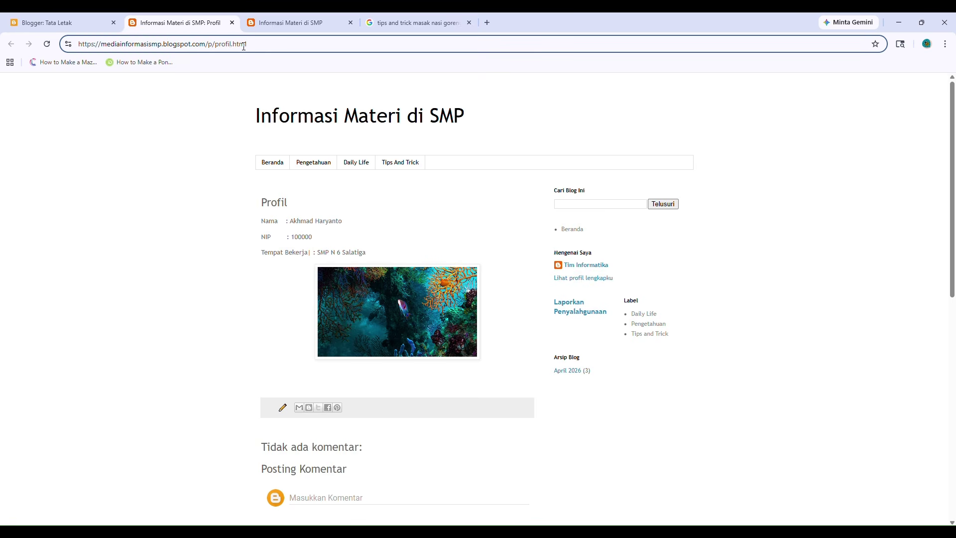
{"action": "key", "text": "ctrl+a"}
{"action": "left_click", "coordinate": [65, 22]}
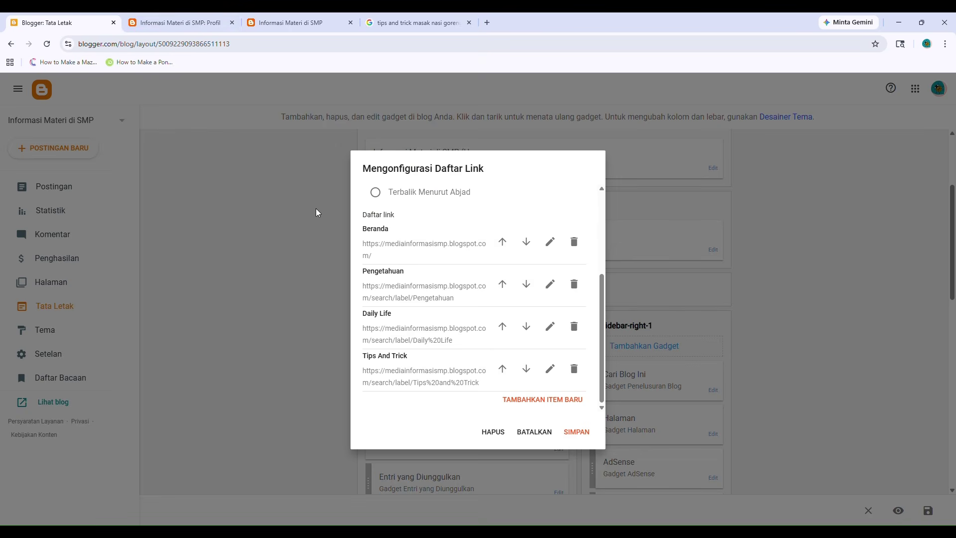
Add a 'Profil' link item pointing to the /p/profil.html page address.
{"action": "left_click", "coordinate": [538, 401]}
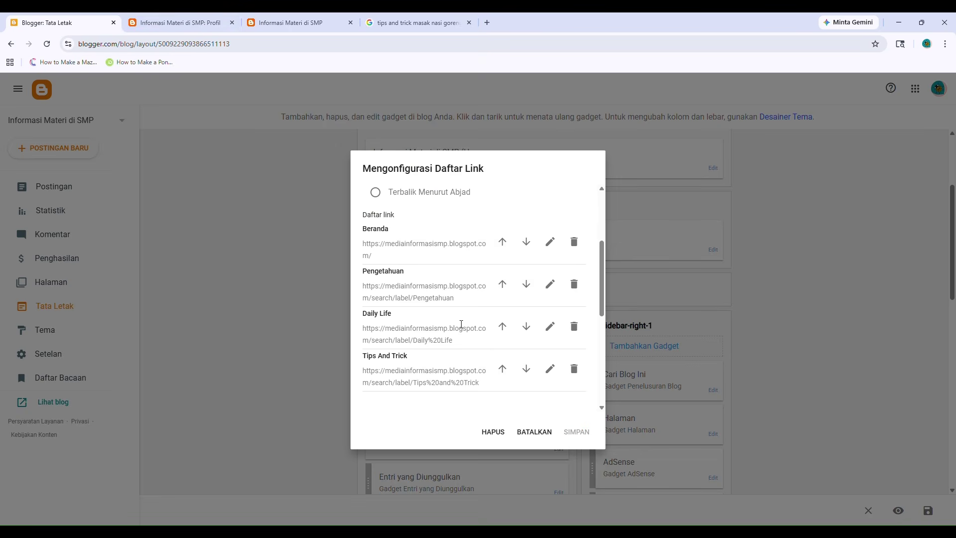
{"action": "left_click", "coordinate": [386, 269]}
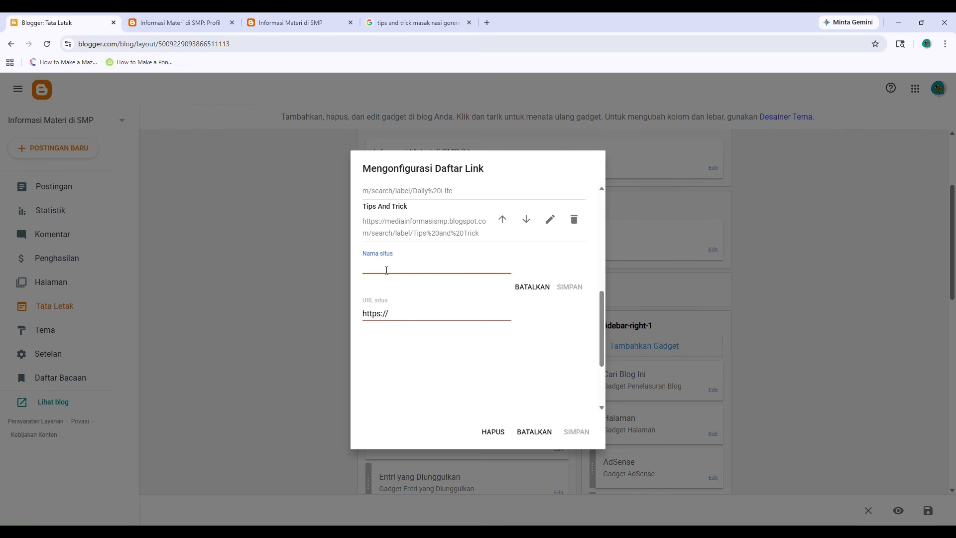
{"action": "type", "text": "Profil"}
{"action": "left_click", "coordinate": [425, 313]}
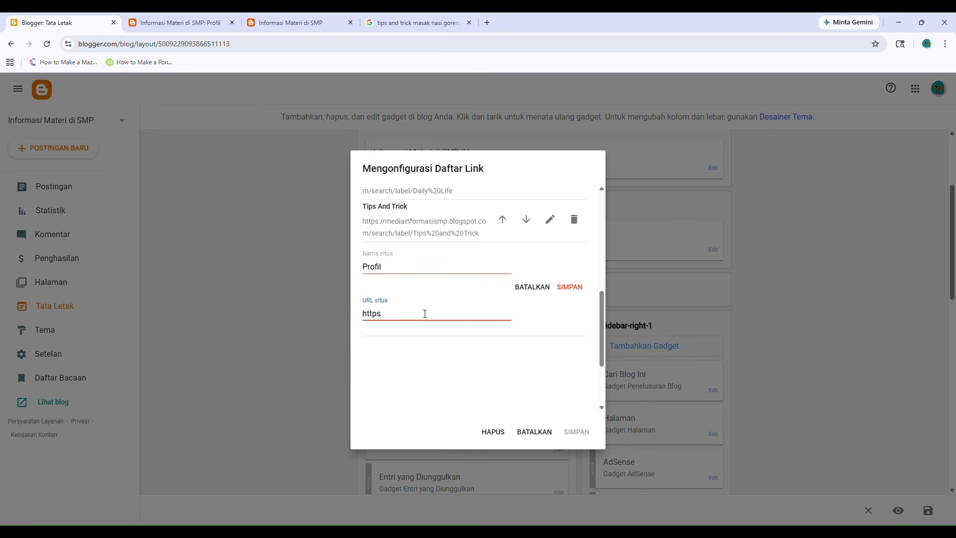
{"action": "key", "text": "BackSpace"}
{"action": "key", "text": "BackSpace"}
{"action": "key", "text": "BackSpace"}
{"action": "key", "text": "ctrl+v"}
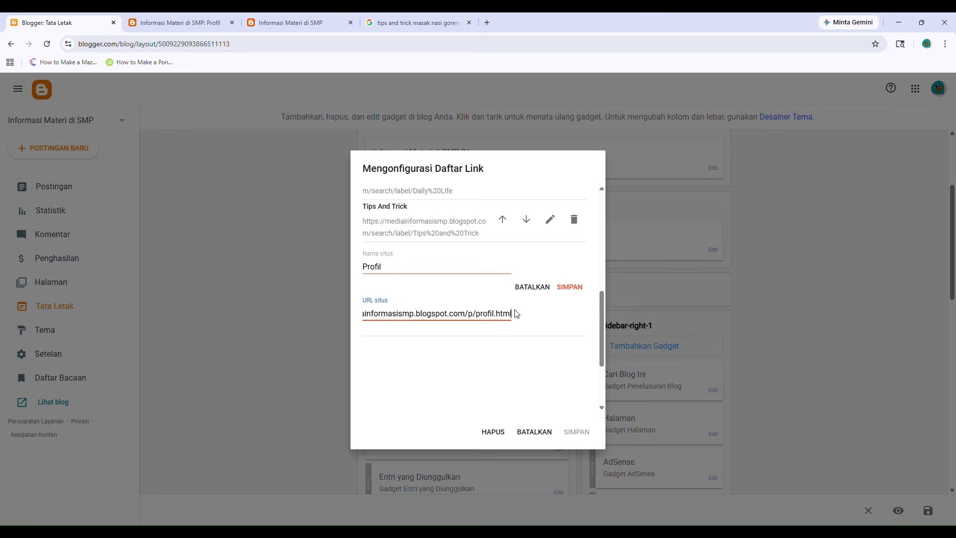
{"action": "left_click", "coordinate": [571, 288]}
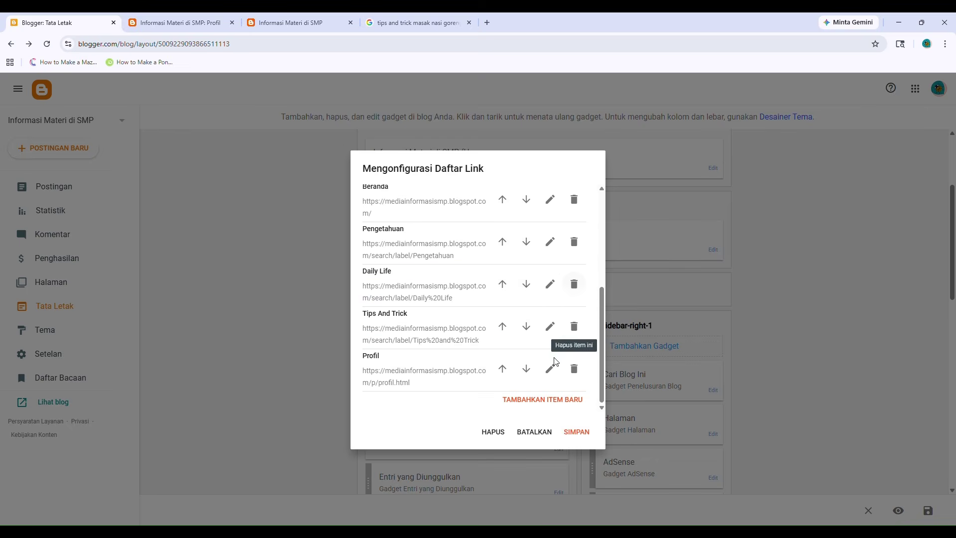
Save the Menu Utama link list and the blog layout.
{"action": "left_click", "coordinate": [580, 433]}
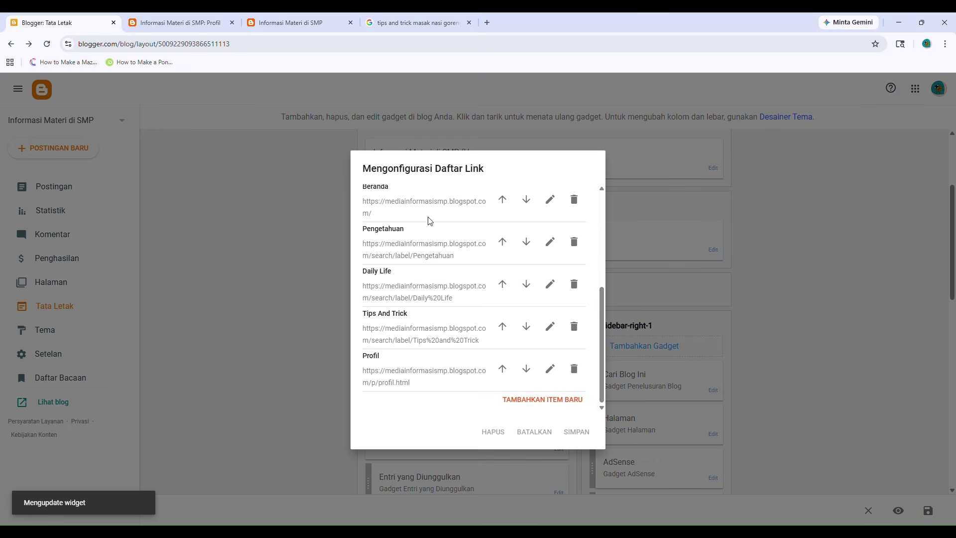
{"action": "scroll", "coordinate": [376, 302], "scroll_direction": "up", "scroll_amount": 2}
{"action": "scroll", "coordinate": [429, 329], "scroll_direction": "down", "scroll_amount": 4}
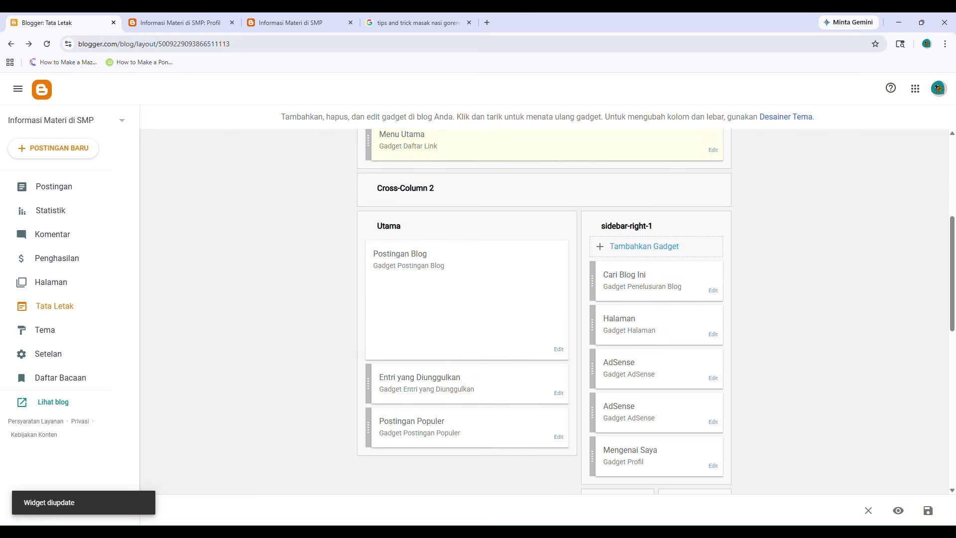
{"action": "left_click", "coordinate": [928, 510]}
Reload the live blog and test the Beranda, Pengetahuan, Daily Life, Tips And Trick and Profil links.
{"action": "left_click", "coordinate": [178, 22]}
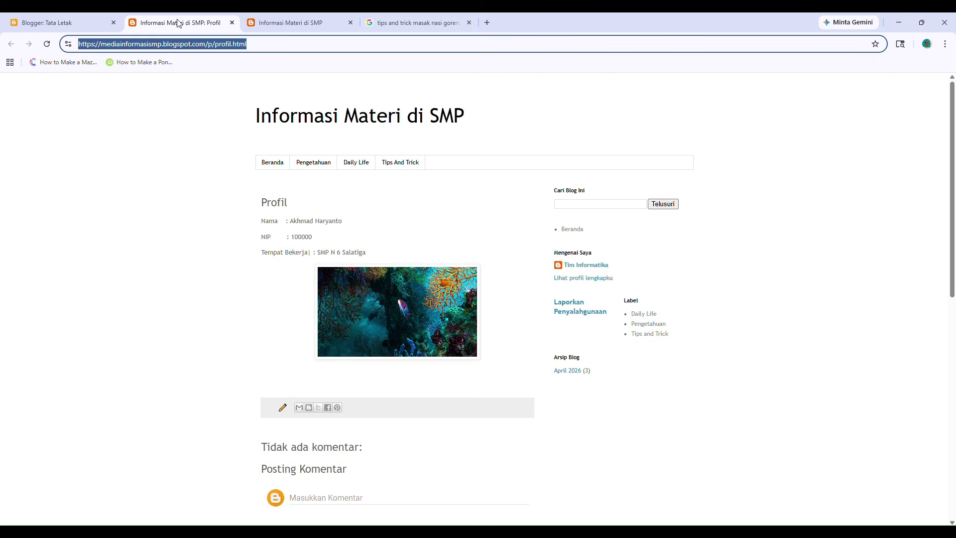
{"action": "left_click", "coordinate": [47, 44]}
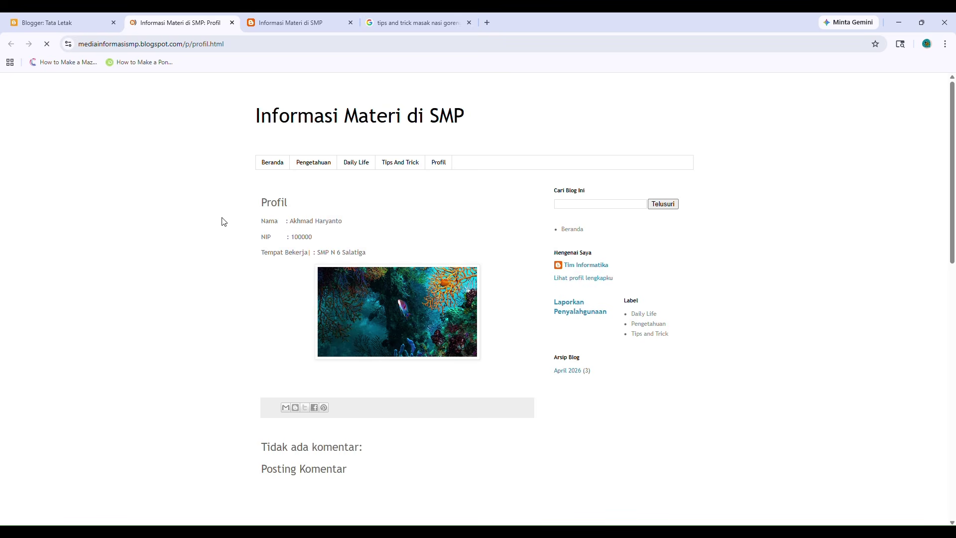
{"action": "left_click", "coordinate": [262, 164]}
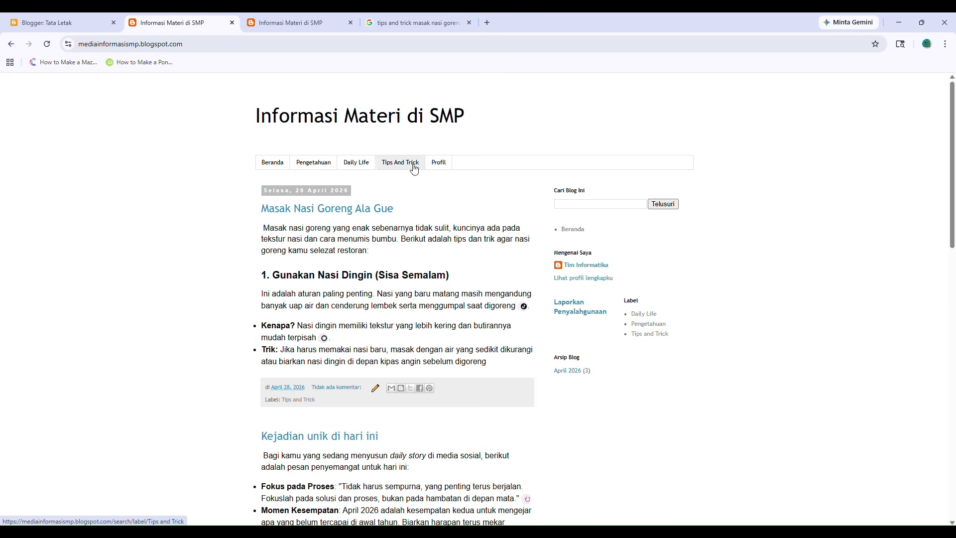
{"action": "left_click", "coordinate": [323, 163]}
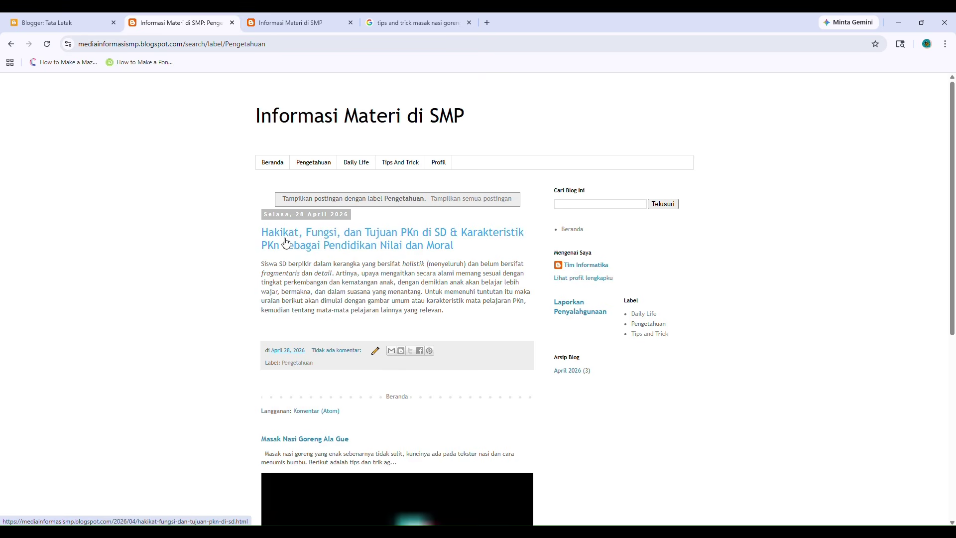
{"action": "left_click", "coordinate": [364, 165]}
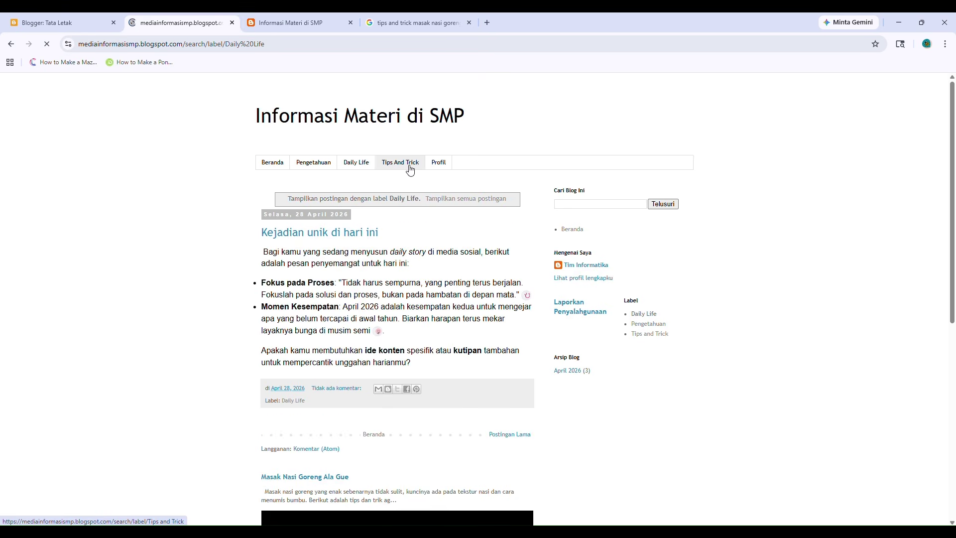
{"action": "left_click", "coordinate": [406, 164]}
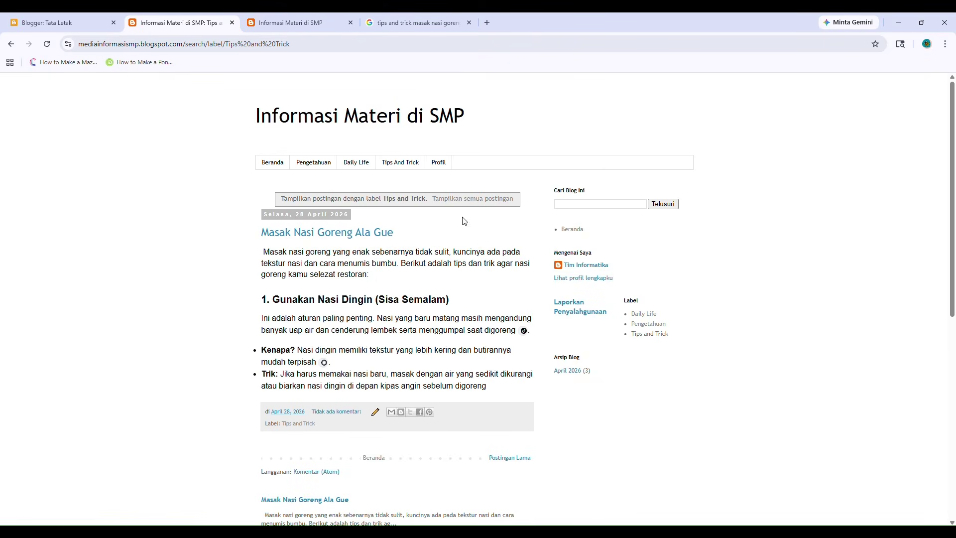
{"action": "left_click", "coordinate": [438, 163]}
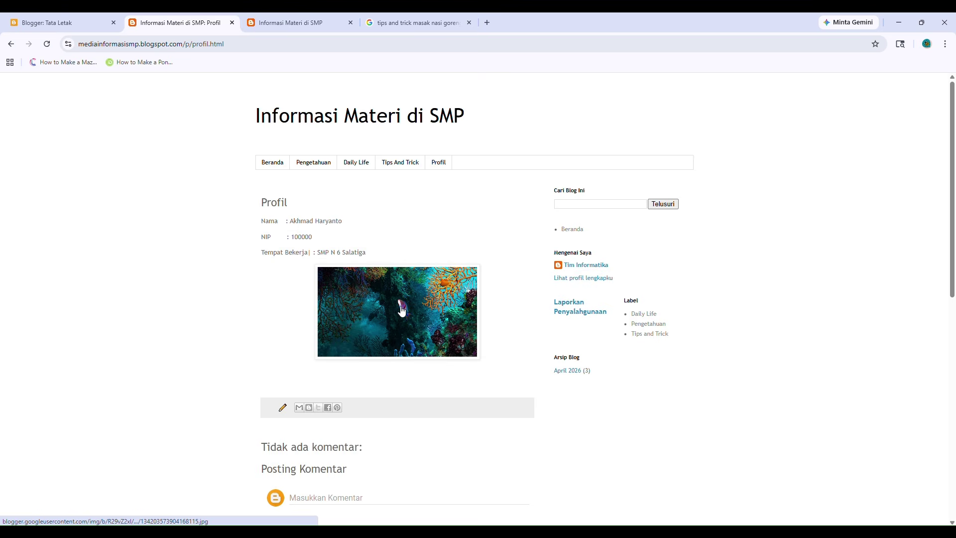
Return to the blog homepage and briefly select the 'Informasi Materi di SMP' title.
{"action": "scroll", "coordinate": [388, 383], "scroll_direction": "down", "scroll_amount": 7}
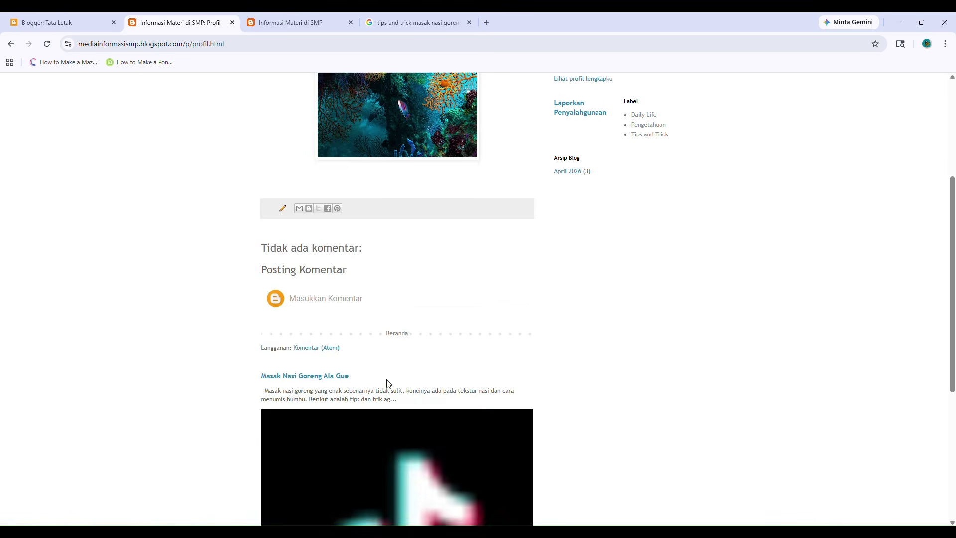
{"action": "scroll", "coordinate": [390, 363], "scroll_direction": "up", "scroll_amount": 7}
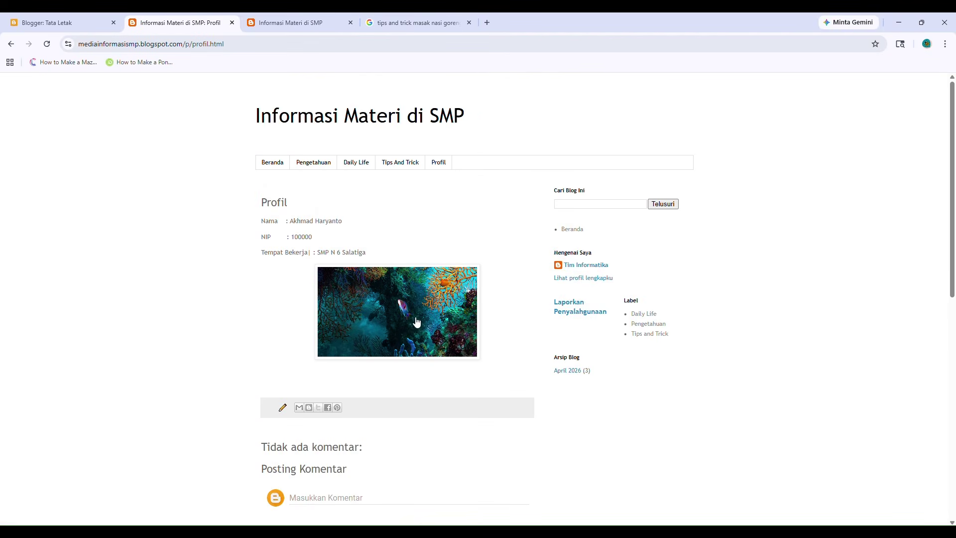
{"action": "left_click", "coordinate": [271, 164]}
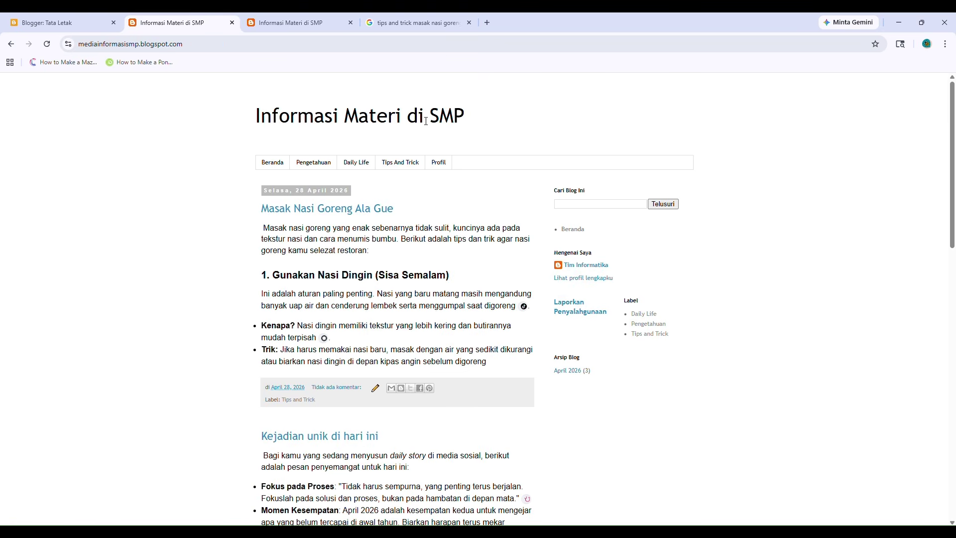
{"action": "left_click_drag", "start_coordinate": [255, 125], "coordinate": [473, 124]}
{"action": "left_click", "coordinate": [523, 119]}
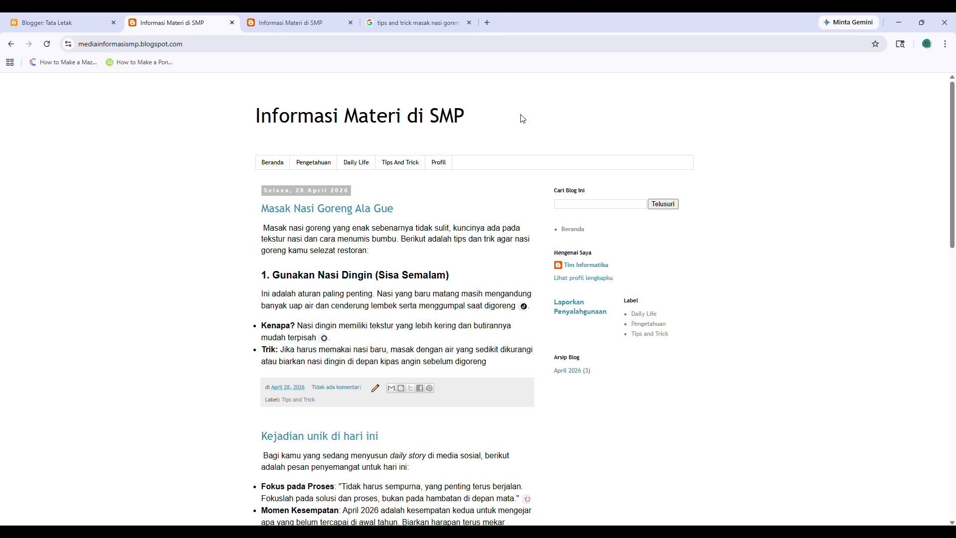